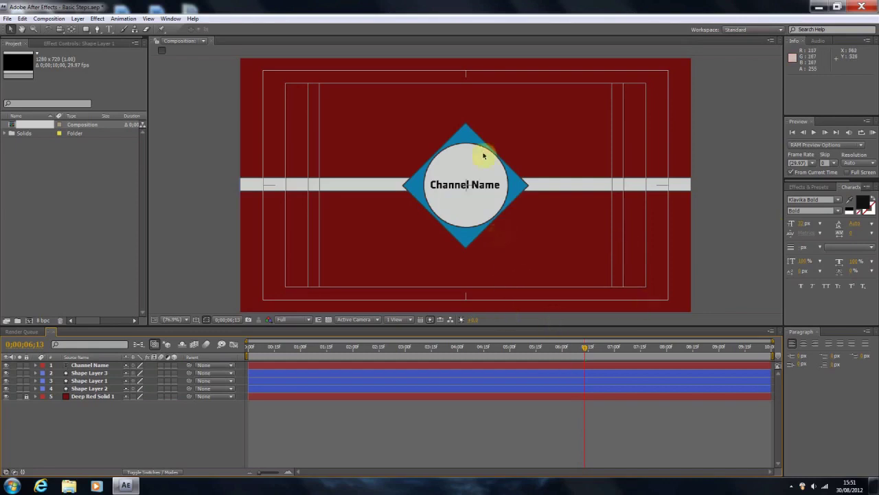
Fit the whole composition in the viewer and scrub back to earlier in the animation
{"action": "left_click", "coordinate": [515, 180]}
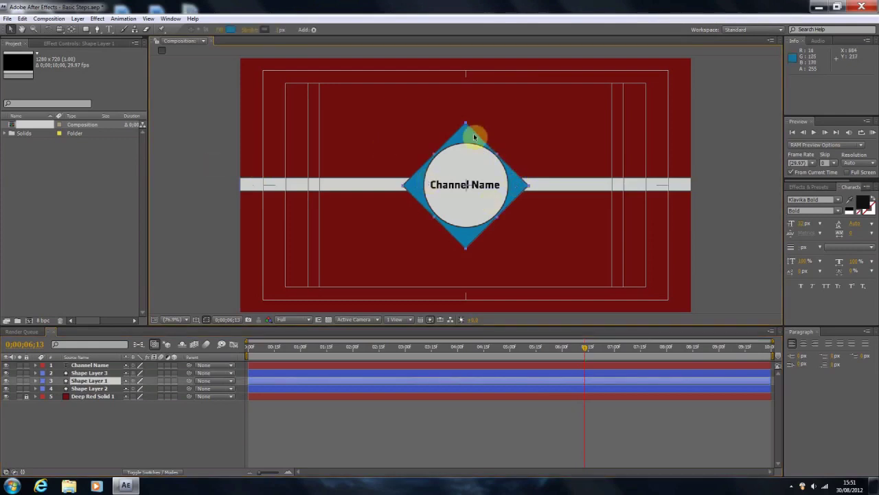
{"action": "left_click", "coordinate": [572, 241]}
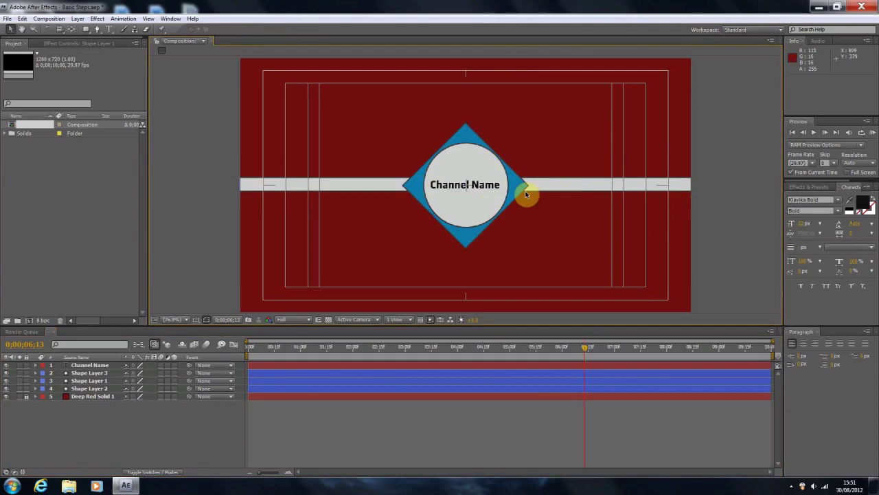
{"action": "scroll", "coordinate": [543, 171], "scroll_direction": "up", "scroll_amount": 1}
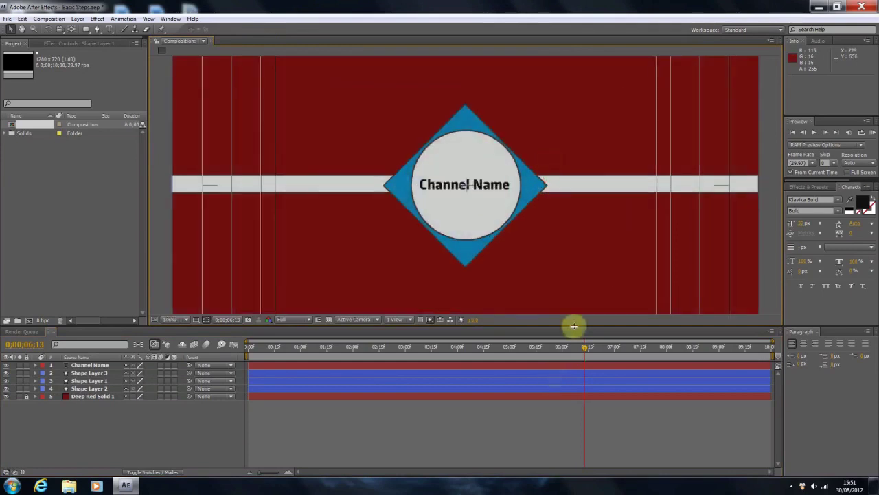
{"action": "scroll", "coordinate": [563, 284], "scroll_direction": "down", "scroll_amount": 2}
{"action": "left_click", "coordinate": [176, 319]}
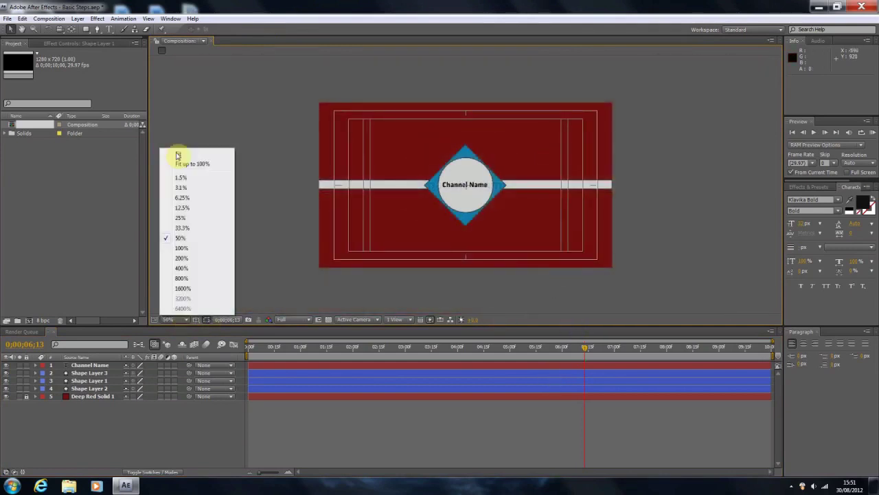
{"action": "left_click", "coordinate": [177, 154]}
{"action": "left_click_drag", "start_coordinate": [586, 348], "coordinate": [414, 352]}
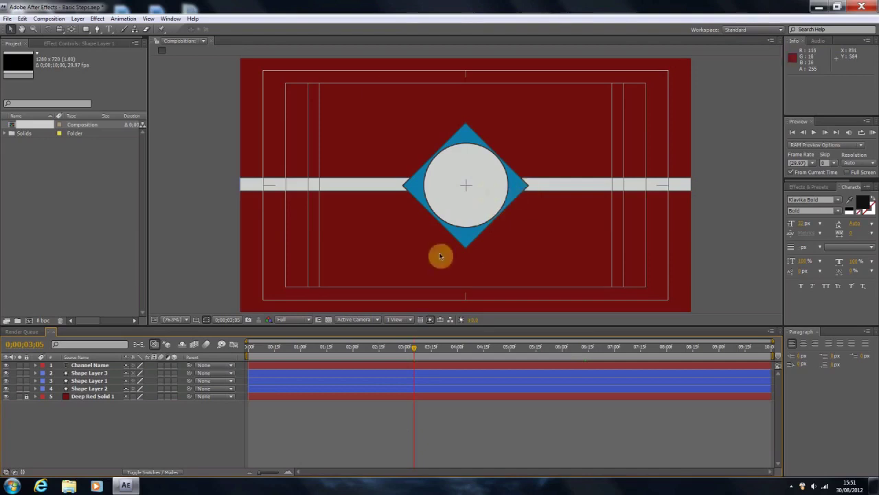
Preview the Channel Name fading in from about 2;22 while checking the diamond and white bar
{"action": "left_click", "coordinate": [253, 185]}
{"action": "left_click", "coordinate": [751, 220]}
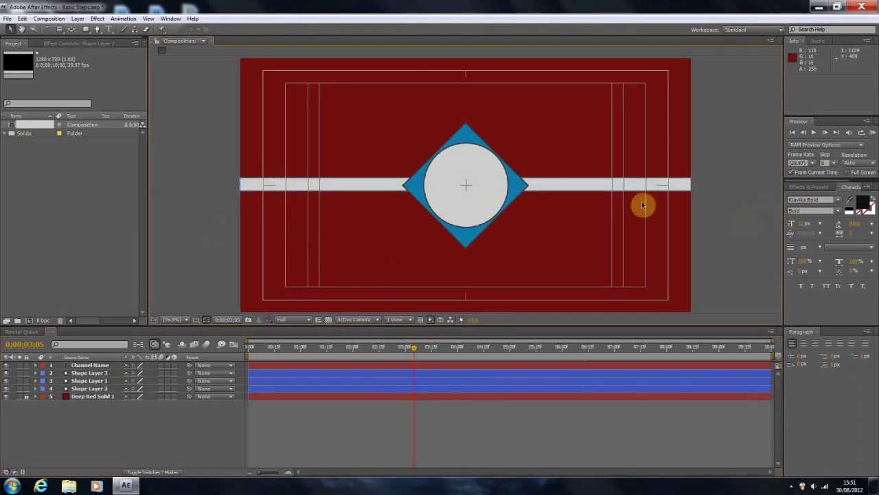
{"action": "left_click", "coordinate": [522, 189]}
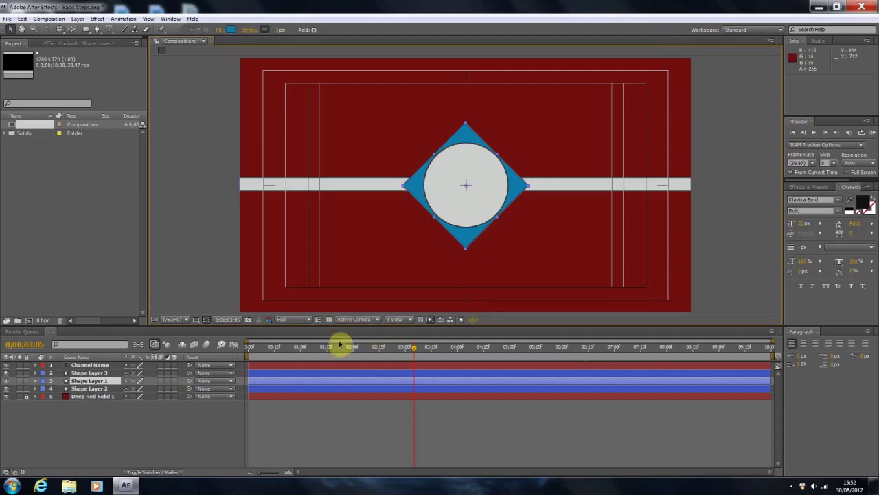
{"action": "left_click", "coordinate": [382, 347]}
{"action": "left_click_drag", "start_coordinate": [376, 348], "coordinate": [485, 344]}
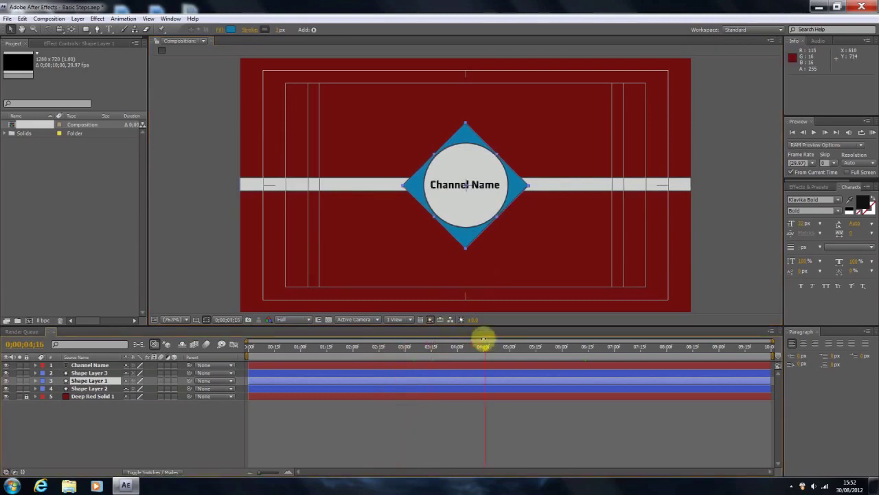
{"action": "left_click", "coordinate": [739, 228]}
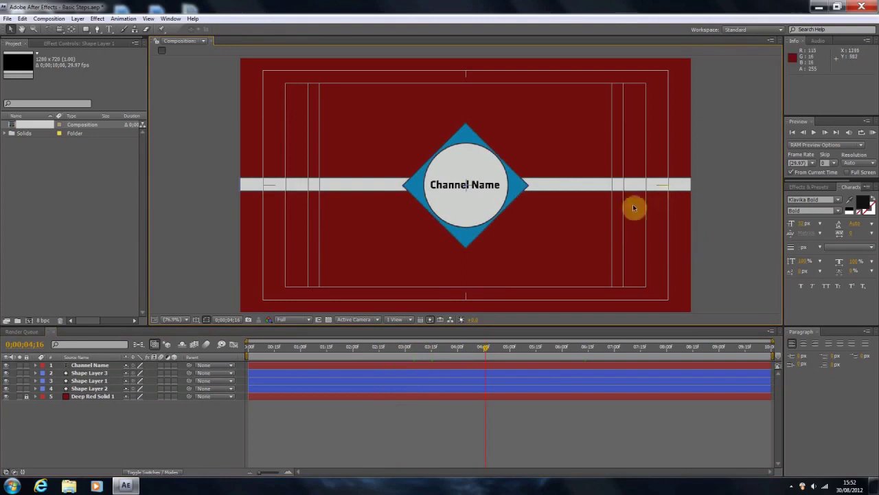
{"action": "left_click", "coordinate": [592, 187]}
{"action": "left_click", "coordinate": [634, 248]}
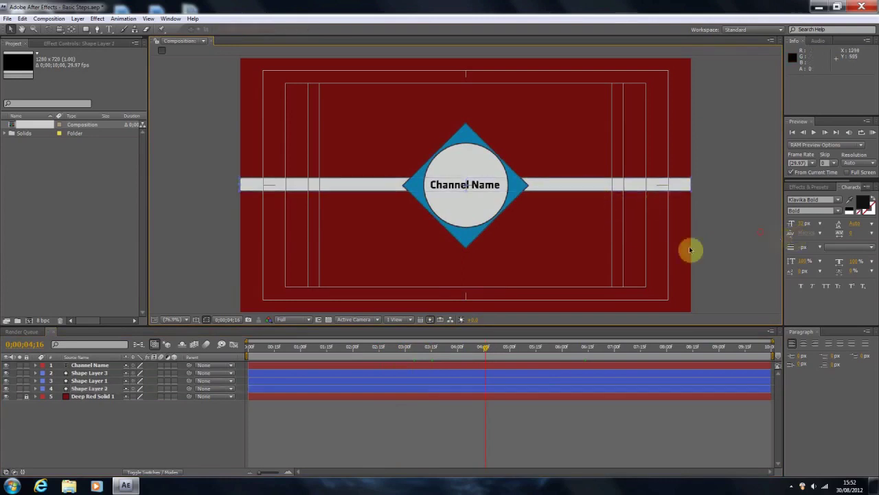
Duplicate the white bar layer Shape Layer 2 and expand the new Shape Layer 4
{"action": "left_click", "coordinate": [112, 387]}
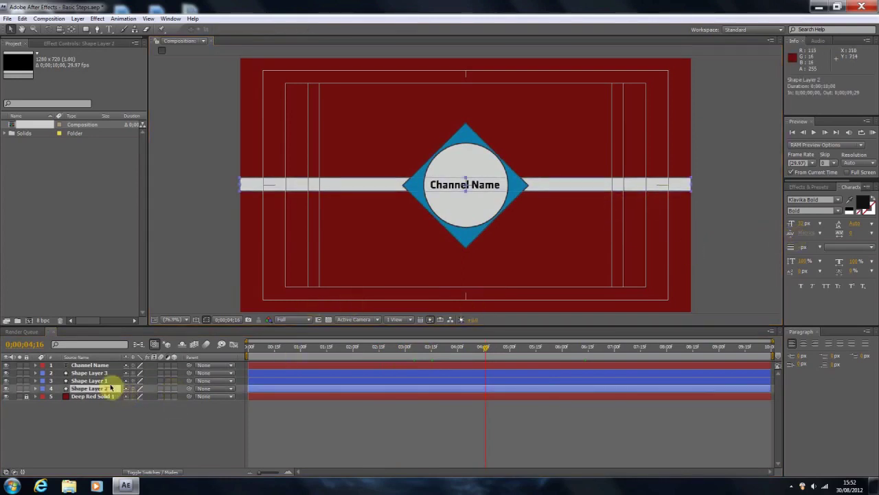
{"action": "left_click", "coordinate": [343, 368]}
{"action": "left_click", "coordinate": [690, 260]}
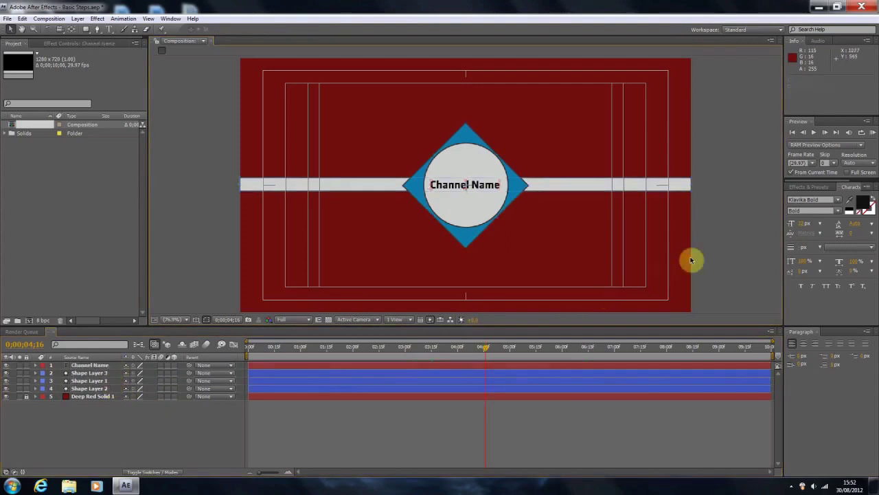
{"action": "left_click", "coordinate": [90, 388]}
{"action": "left_click", "coordinate": [89, 373]}
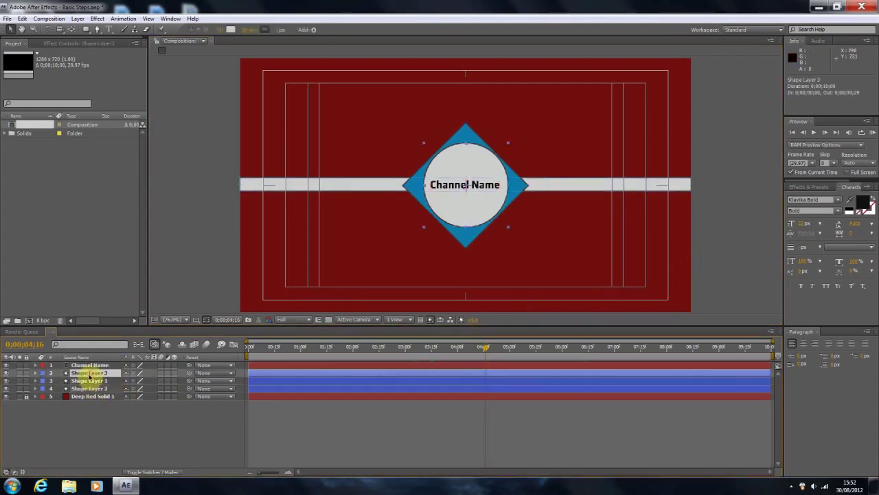
{"action": "left_click", "coordinate": [97, 397]}
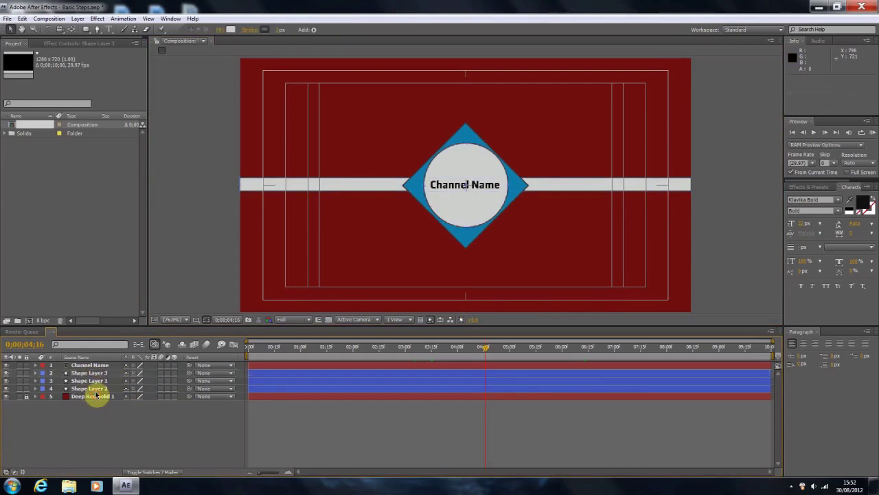
{"action": "left_click", "coordinate": [96, 389]}
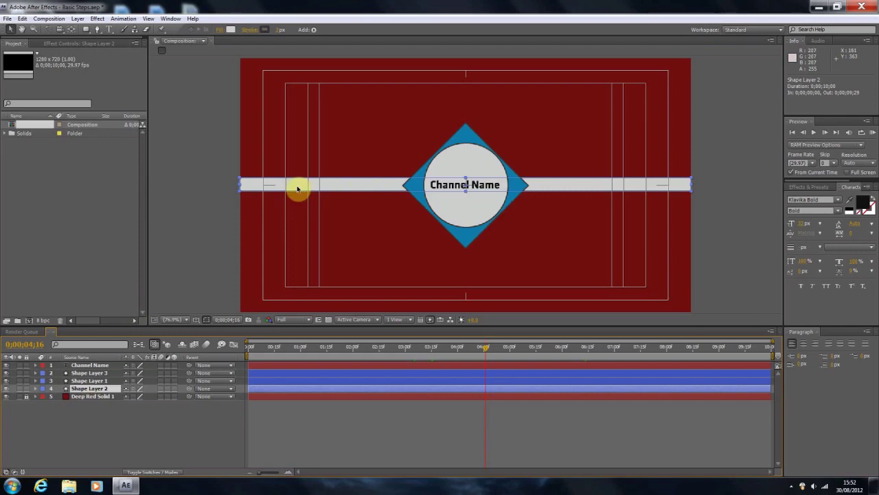
{"action": "key", "text": "ctrl+d"}
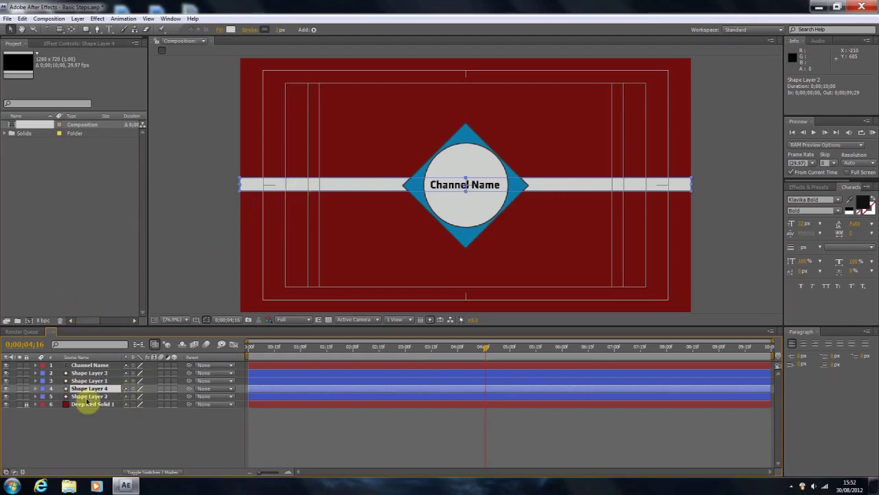
{"action": "left_click", "coordinate": [35, 388]}
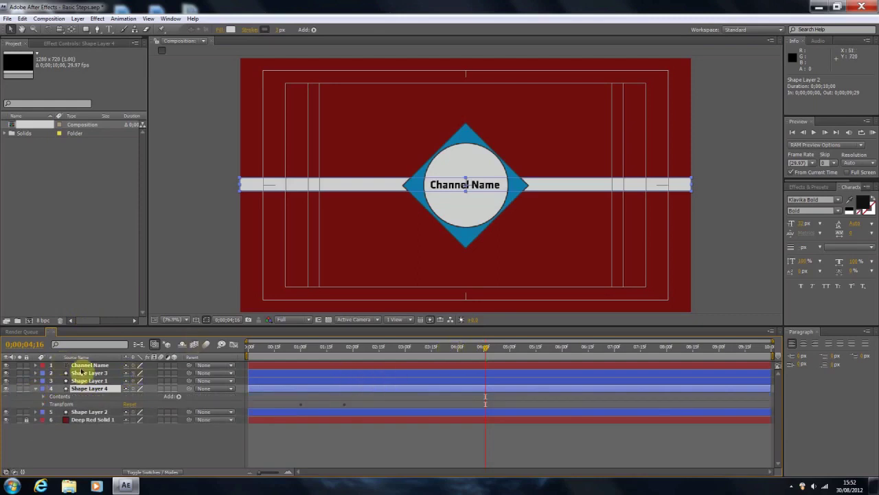
Set Shape Layer 4's Scale height to 90 at the 1;00 keyframe, then check the 1;25 keyframe
{"action": "left_click", "coordinate": [43, 404]}
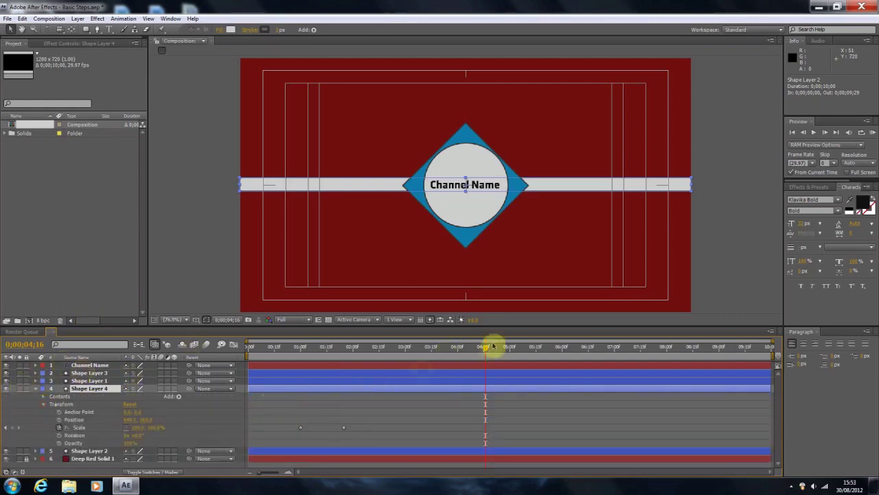
{"action": "left_click_drag", "start_coordinate": [486, 348], "coordinate": [295, 369]}
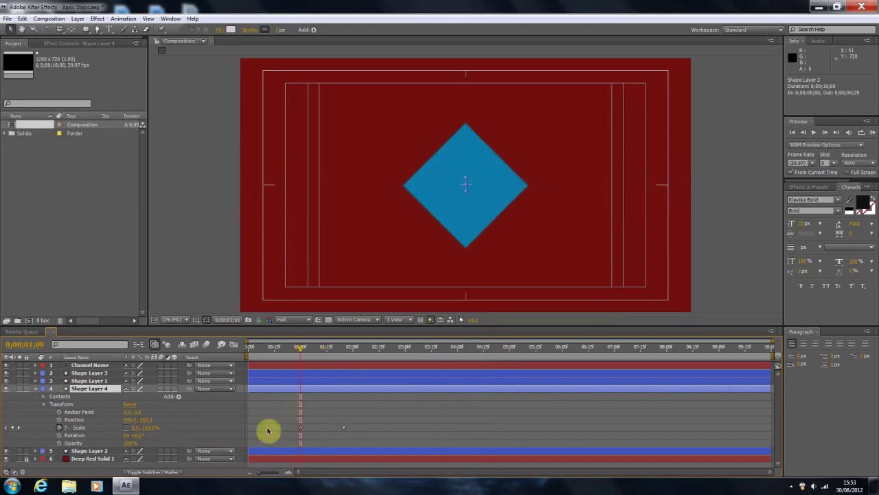
{"action": "left_click", "coordinate": [301, 427]}
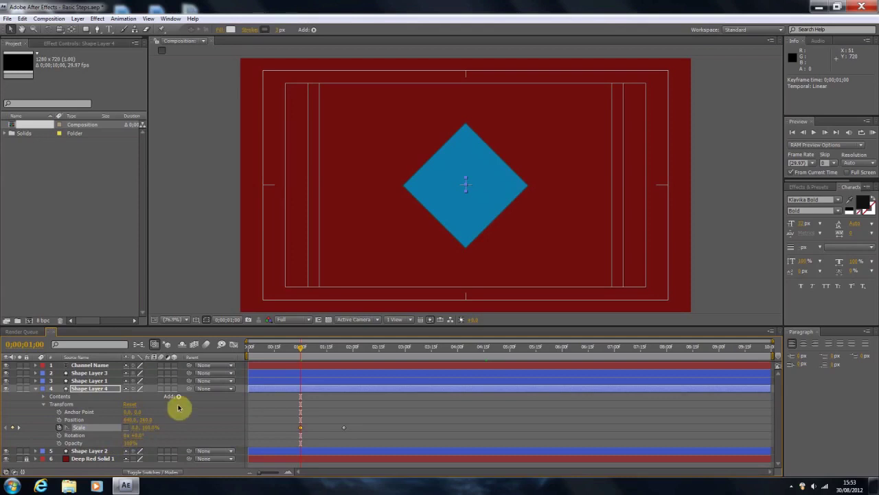
{"action": "left_click_drag", "start_coordinate": [303, 347], "coordinate": [325, 351]}
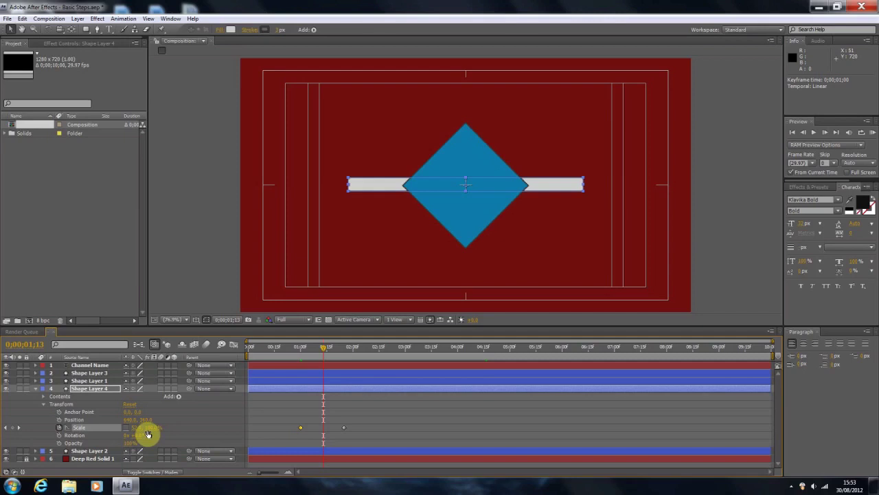
{"action": "left_click", "coordinate": [7, 427]}
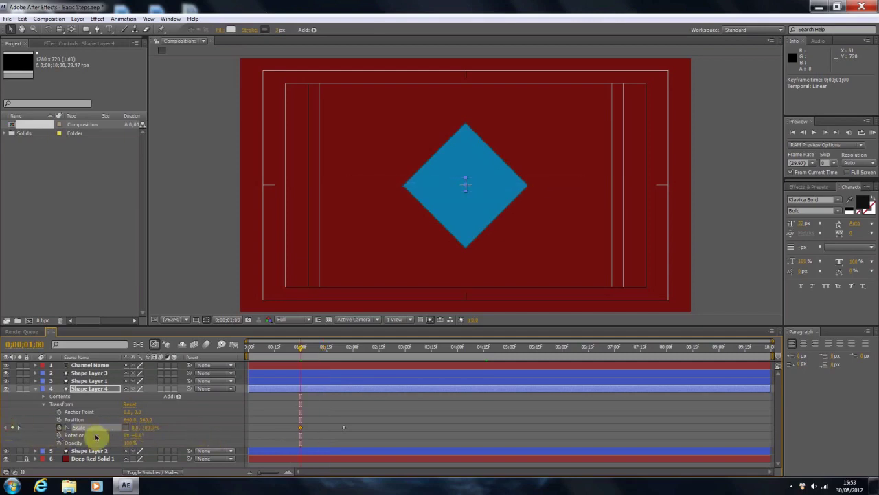
{"action": "left_click", "coordinate": [149, 428]}
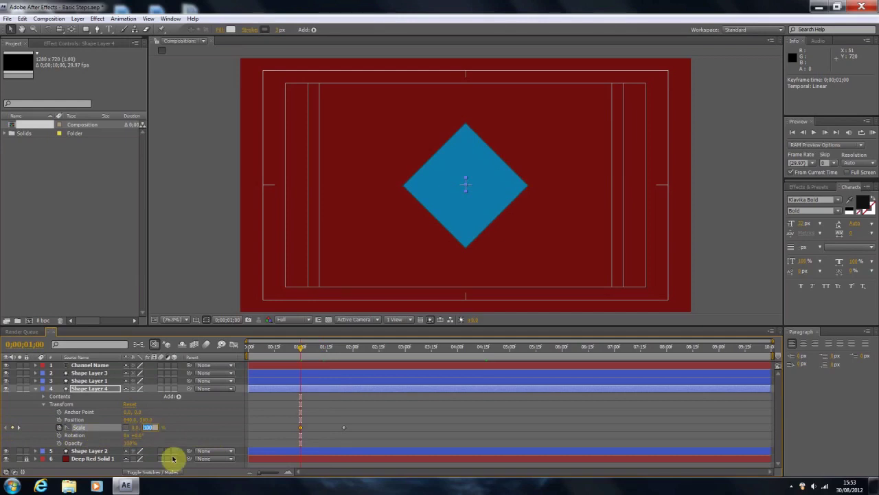
{"action": "type", "text": "90"}
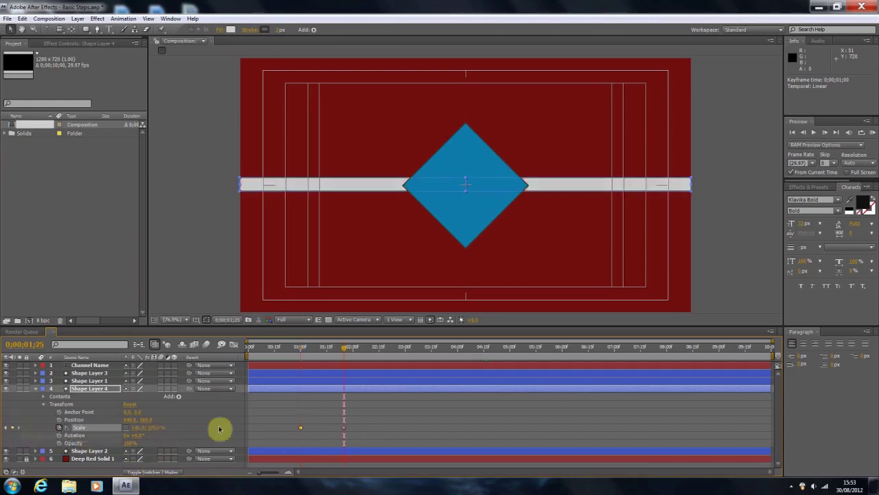
{"action": "left_click", "coordinate": [19, 429]}
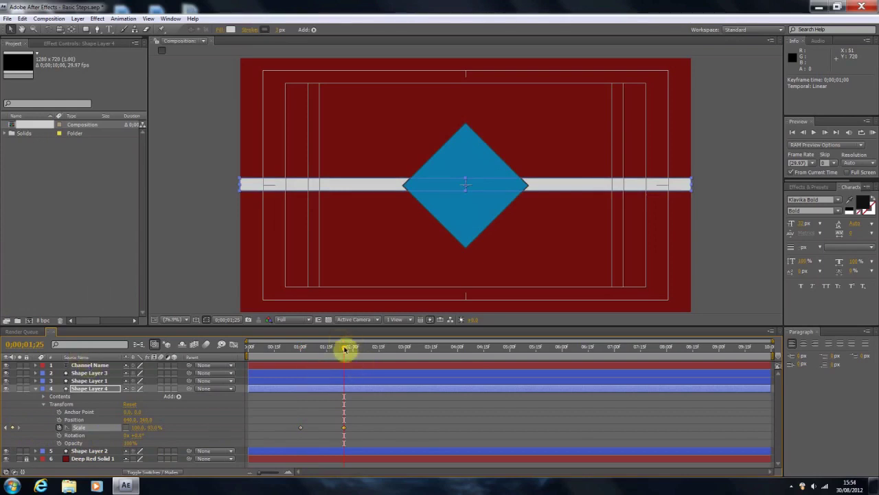
{"action": "left_click", "coordinate": [365, 428]}
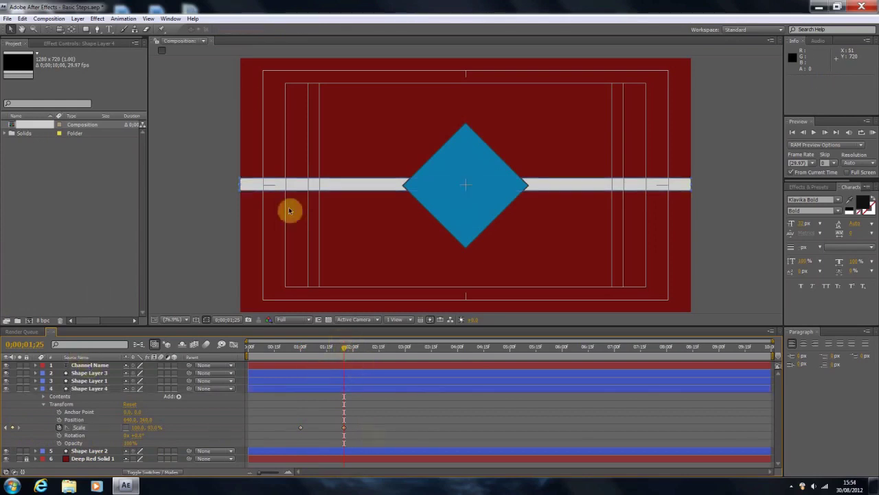
Fill the duplicated bar in Shape Layer 4 with light blue #179ED6
{"action": "left_click", "coordinate": [89, 388]}
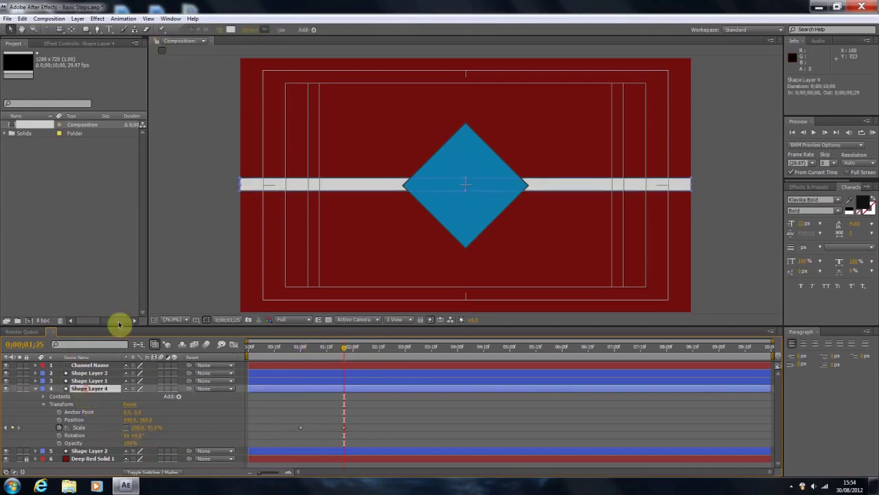
{"action": "left_click", "coordinate": [231, 30]}
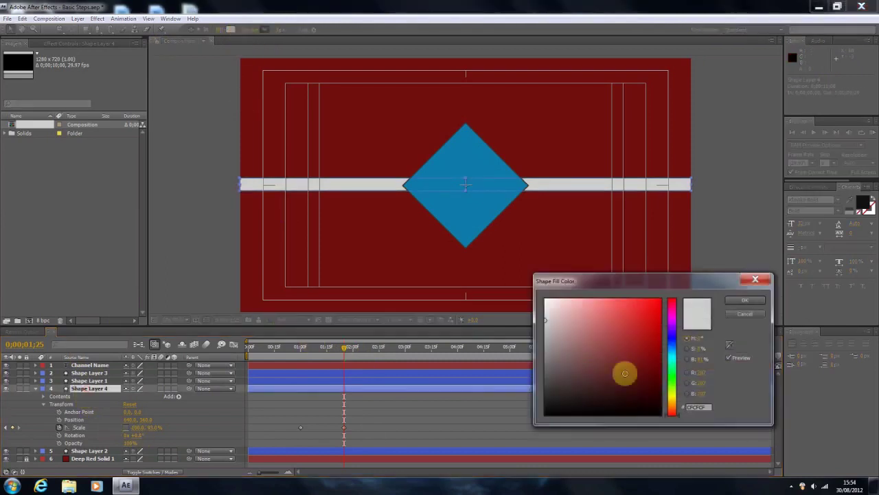
{"action": "left_click", "coordinate": [729, 344]}
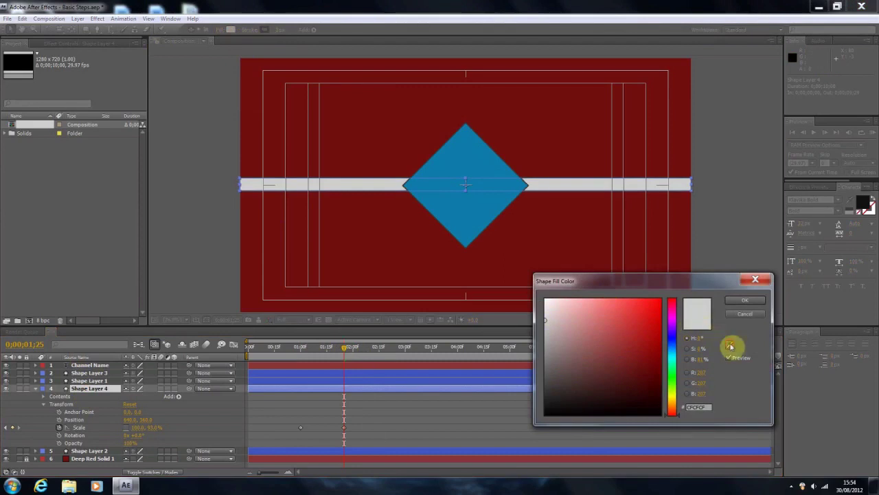
{"action": "left_click", "coordinate": [527, 213]}
{"action": "left_click", "coordinate": [477, 212]}
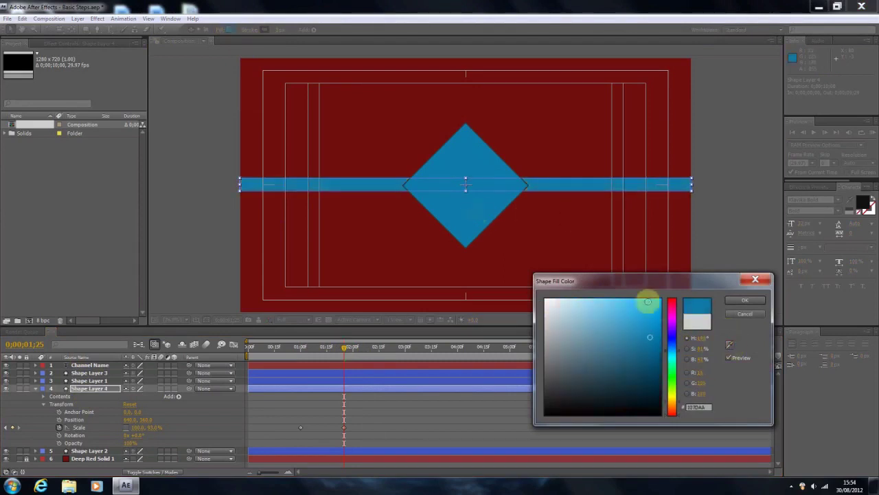
{"action": "left_click", "coordinate": [648, 313]}
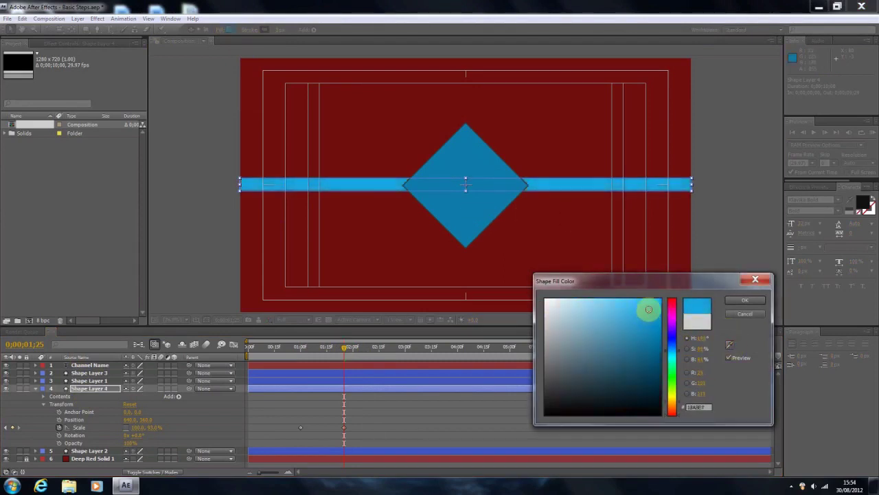
{"action": "left_click", "coordinate": [738, 300]}
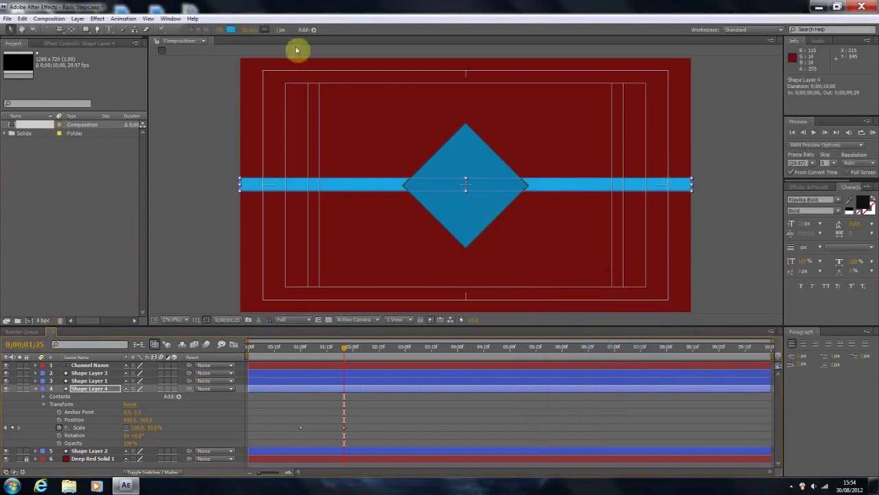
Zoom the Composition viewer in to inspect the shapes and reselect the blue bar
{"action": "left_click", "coordinate": [283, 29]}
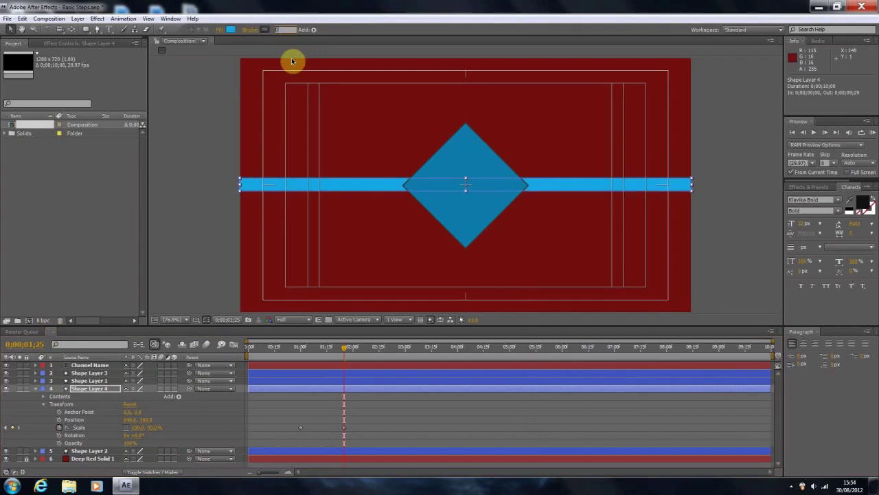
{"action": "left_click", "coordinate": [473, 176]}
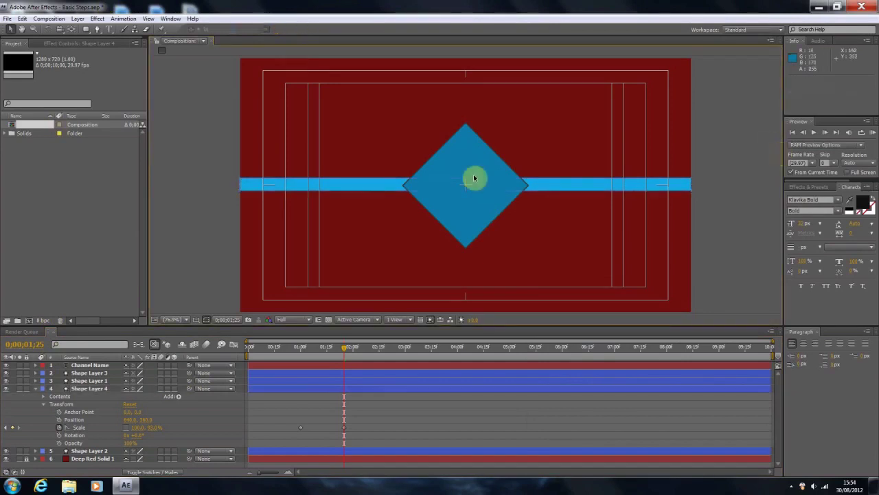
{"action": "left_click", "coordinate": [371, 184]}
{"action": "scroll", "coordinate": [372, 184], "scroll_direction": "up", "scroll_amount": 3}
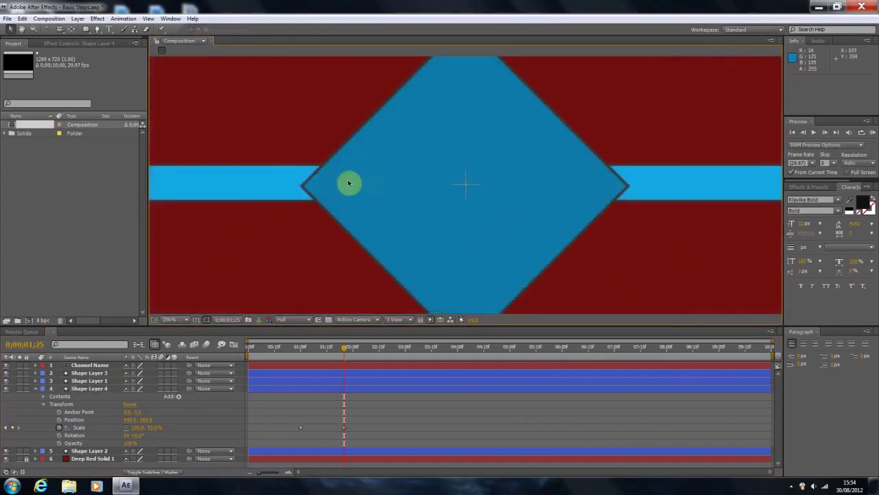
{"action": "left_click", "coordinate": [238, 218]}
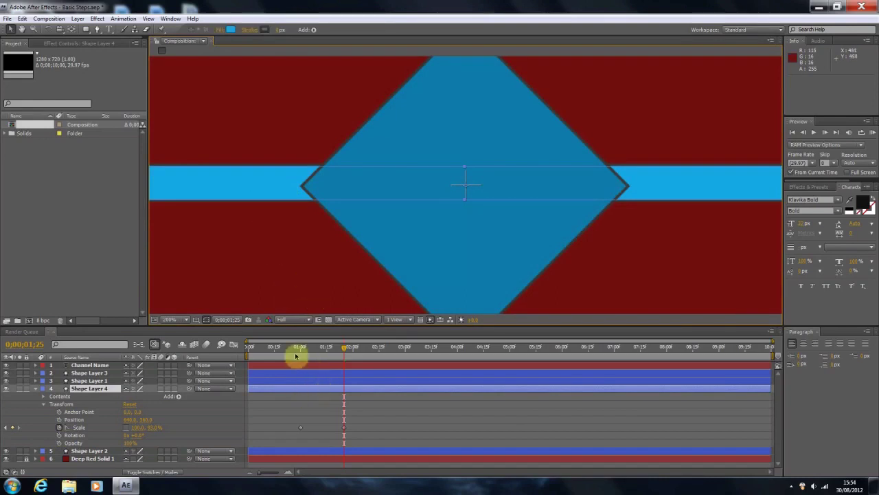
Shift Shape Layer 4's two Scale keyframes later to start around two seconds, then preview
{"action": "left_click", "coordinate": [180, 320]}
{"action": "left_click", "coordinate": [183, 154]}
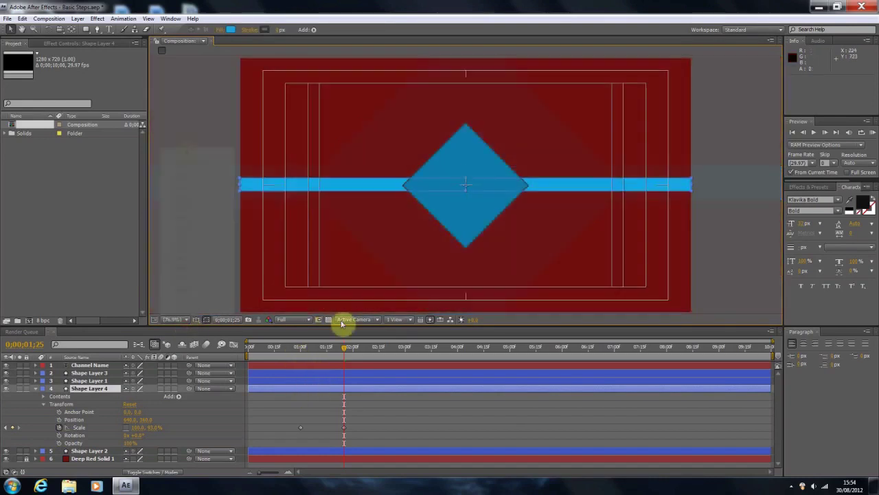
{"action": "mouse_move", "coordinate": [347, 348]}
{"action": "left_mouse_down"}
{"action": "mouse_move", "coordinate": [309, 343]}
{"action": "mouse_move", "coordinate": [347, 346]}
{"action": "left_mouse_up"}
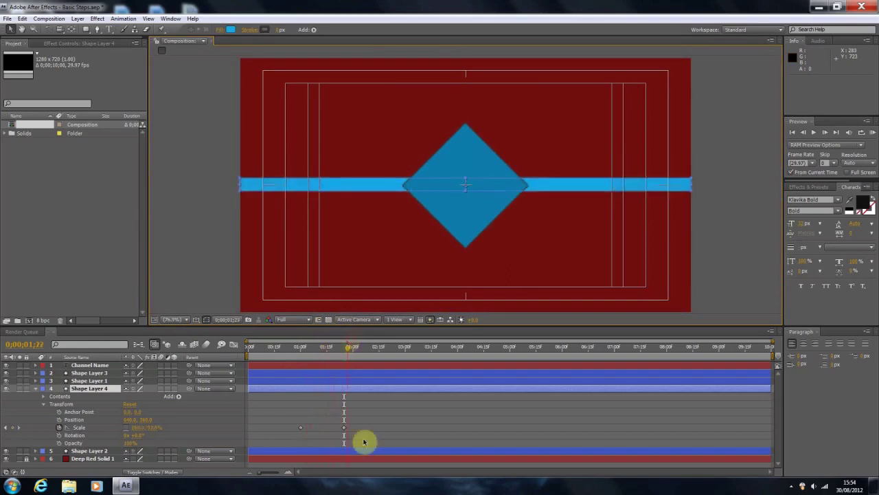
{"action": "left_click", "coordinate": [344, 427]}
{"action": "left_click_drag", "start_coordinate": [330, 428], "coordinate": [360, 429]}
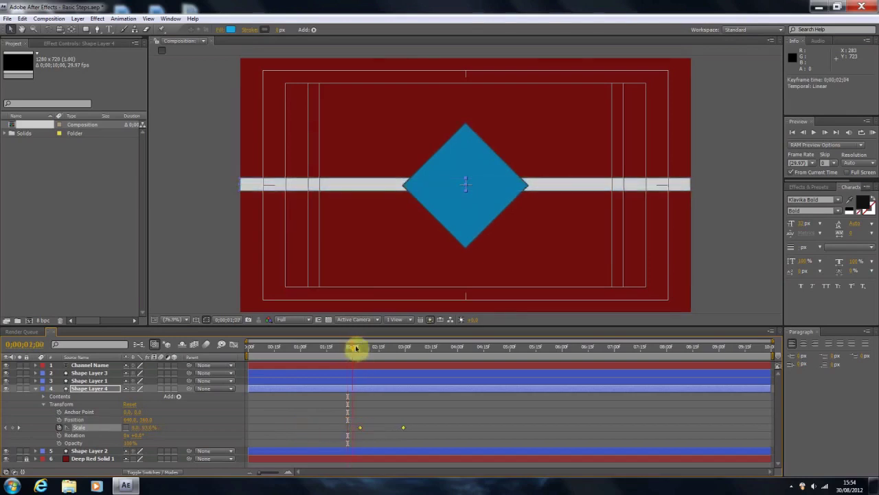
{"action": "left_click_drag", "start_coordinate": [370, 351], "coordinate": [406, 357]}
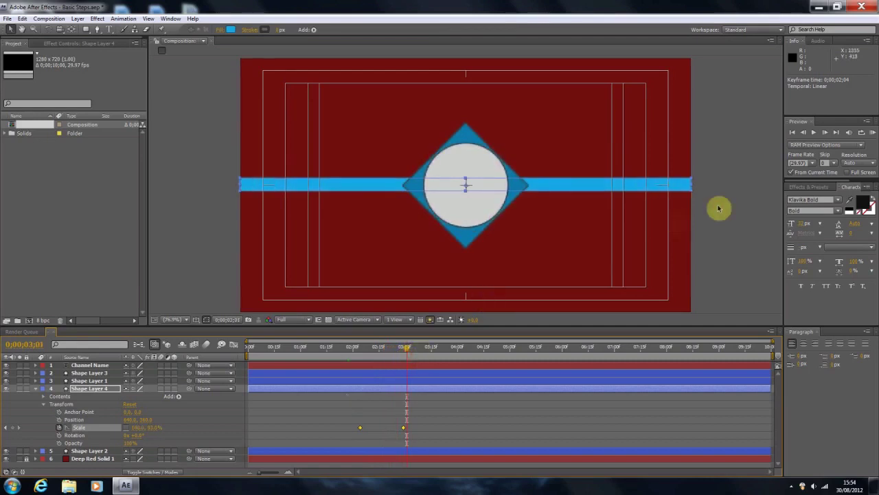
{"action": "left_click", "coordinate": [873, 132]}
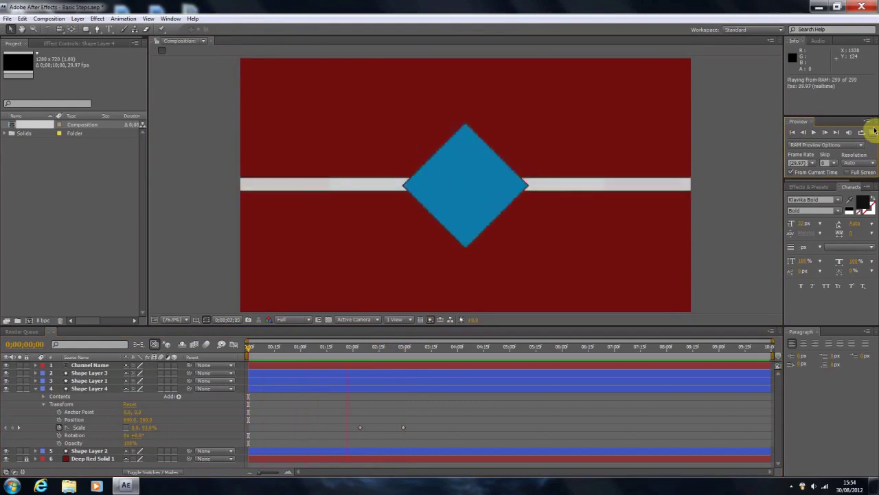
{"action": "left_click", "coordinate": [742, 155]}
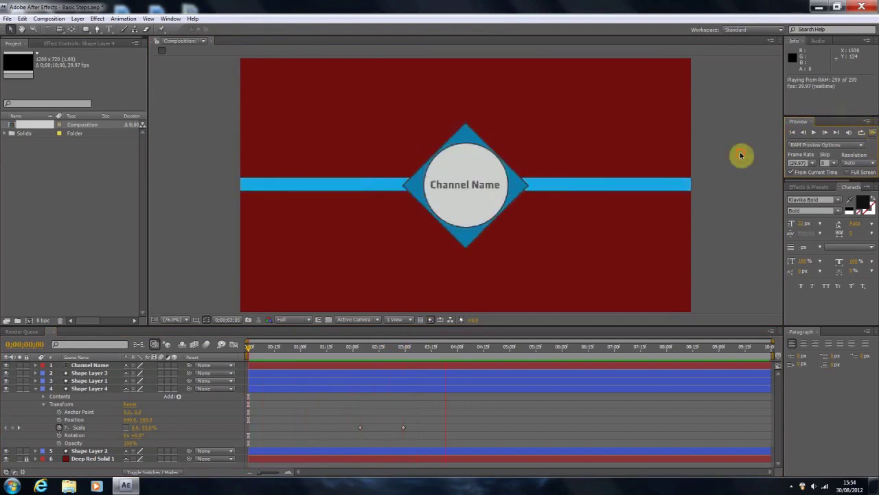
Check the bar mid-stretch around 2;19 and collapse the layer's properties
{"action": "left_click_drag", "start_coordinate": [456, 358], "coordinate": [386, 344]}
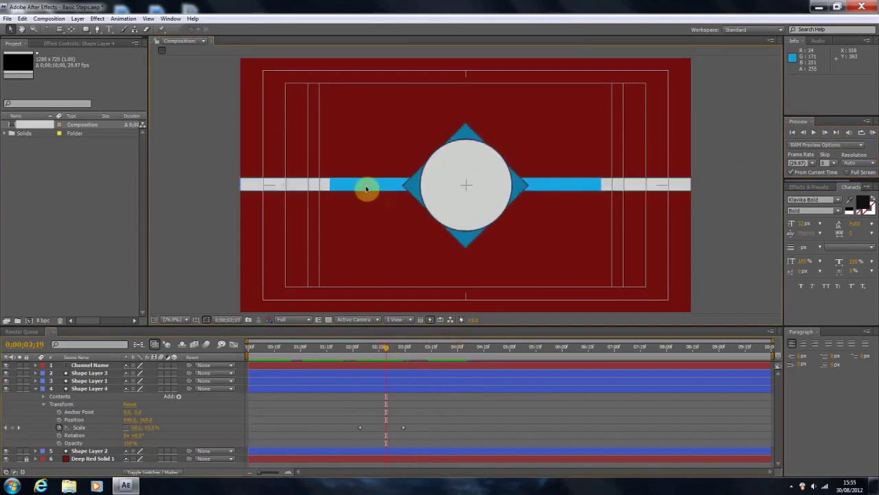
{"action": "left_click", "coordinate": [366, 188]}
{"action": "left_click", "coordinate": [685, 224]}
{"action": "left_click", "coordinate": [391, 208]}
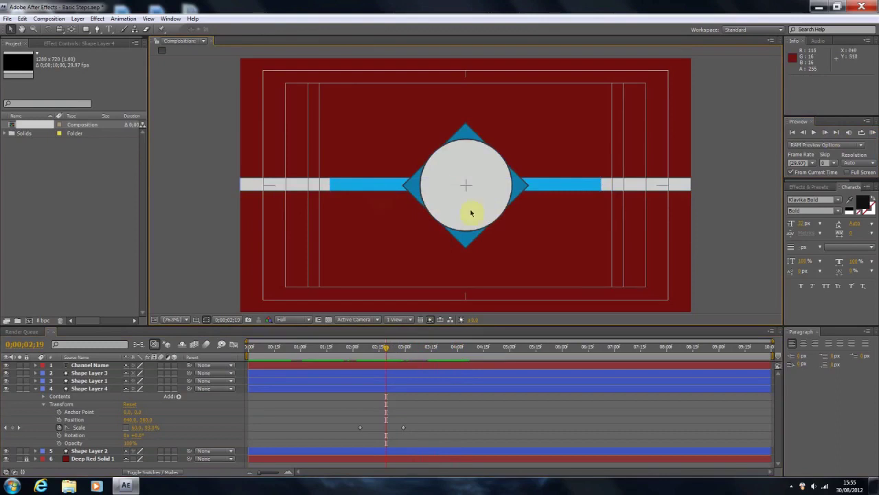
{"action": "left_click", "coordinate": [597, 183]}
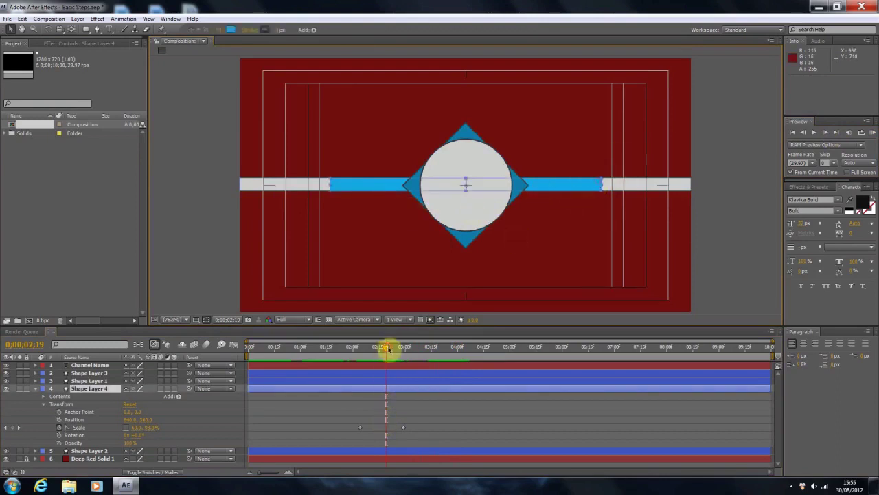
{"action": "left_click_drag", "start_coordinate": [387, 349], "coordinate": [402, 350]}
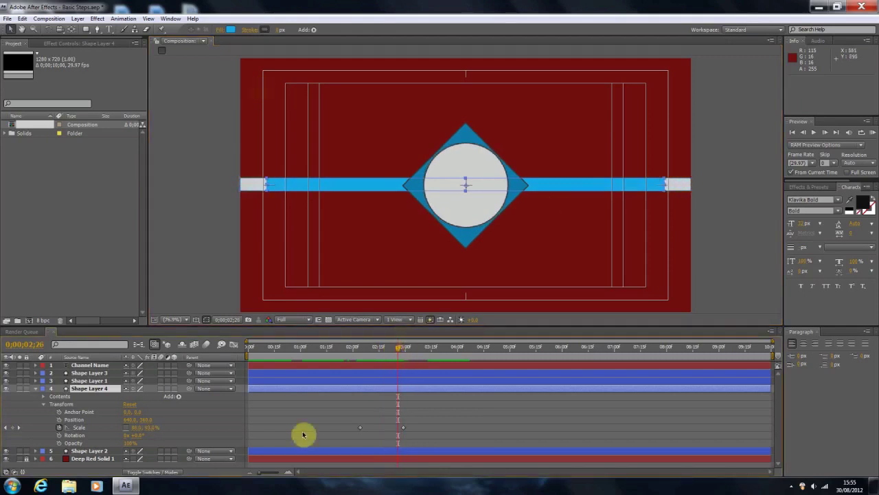
{"action": "left_click", "coordinate": [34, 390]}
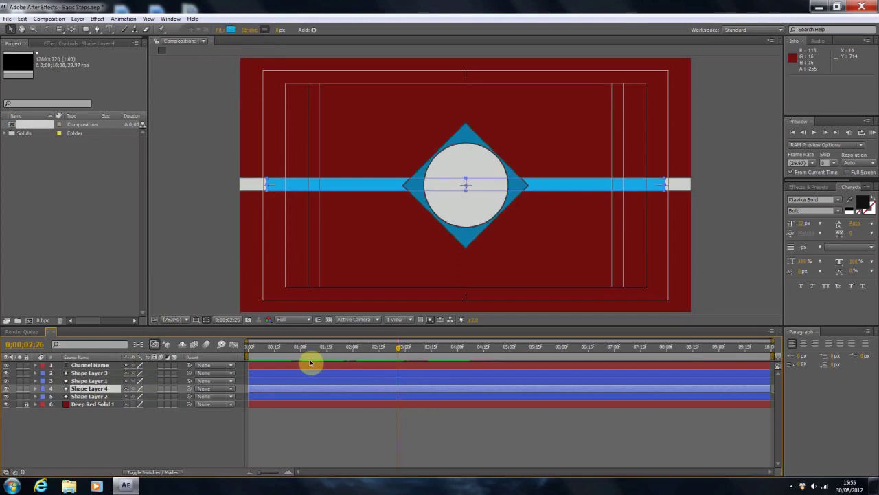
{"action": "left_click_drag", "start_coordinate": [398, 351], "coordinate": [407, 347]}
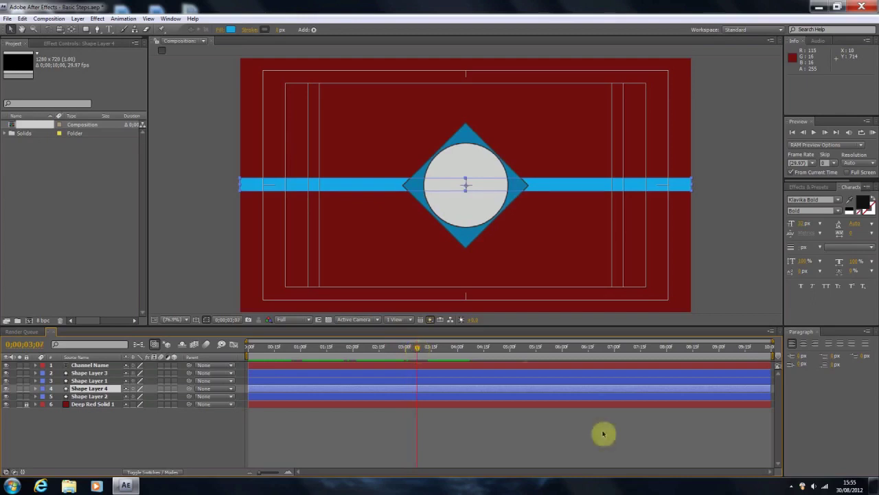
Duplicate Shape Layer 1 as Shape Layer 5 and move its Scale keyframes to about 3;07
{"action": "left_click", "coordinate": [738, 234]}
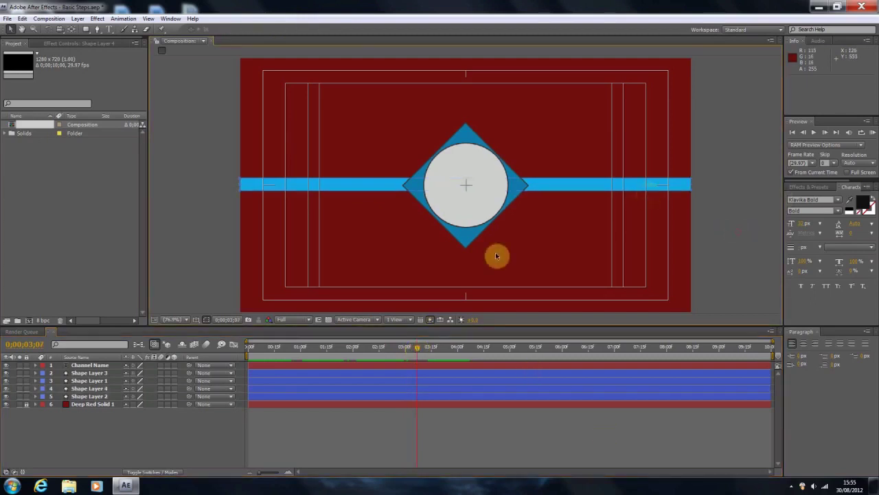
{"action": "left_click", "coordinate": [474, 187]}
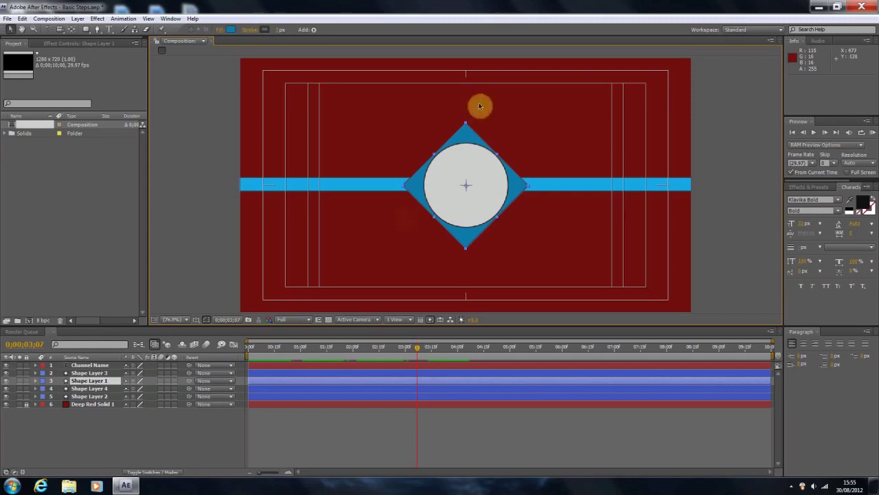
{"action": "left_click", "coordinate": [94, 382]}
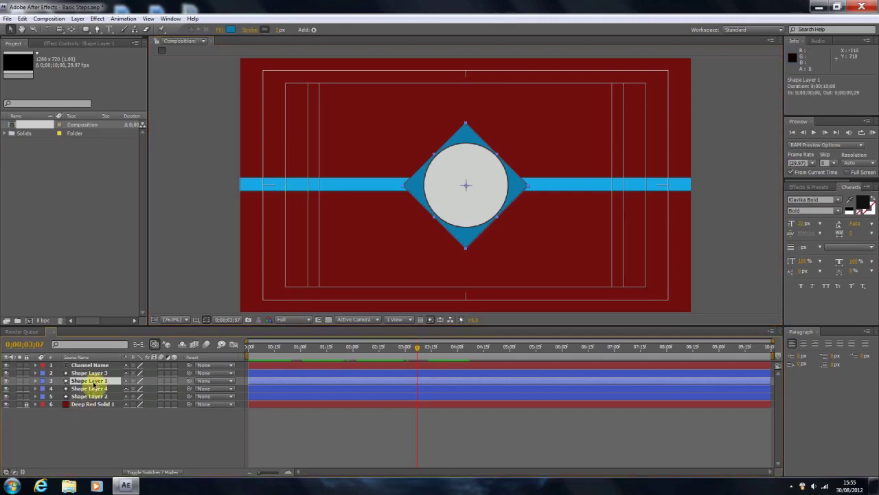
{"action": "key", "text": "ctrl+d"}
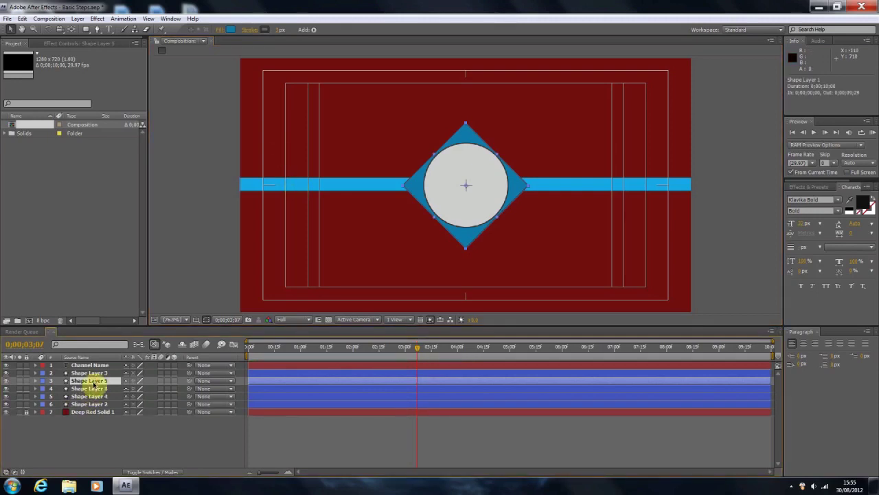
{"action": "left_click", "coordinate": [38, 381]}
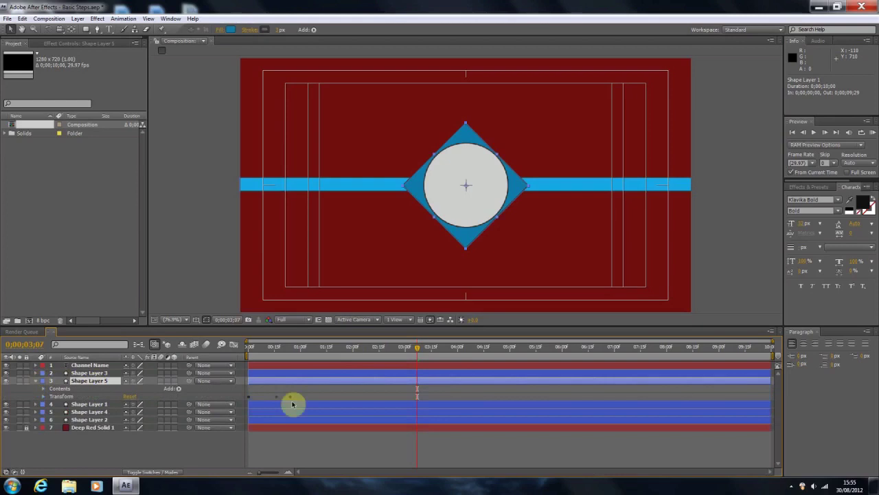
{"action": "left_click", "coordinate": [40, 399]}
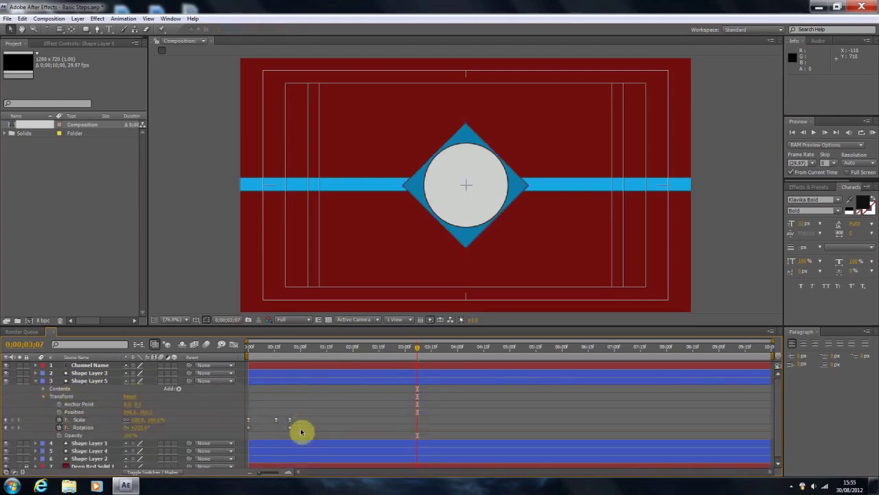
{"action": "left_click", "coordinate": [251, 419]}
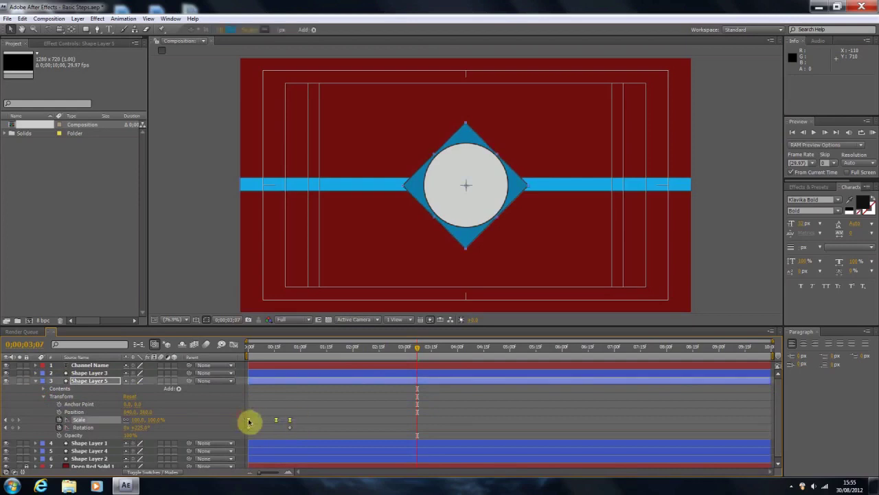
{"action": "left_click_drag", "start_coordinate": [251, 419], "coordinate": [406, 416]}
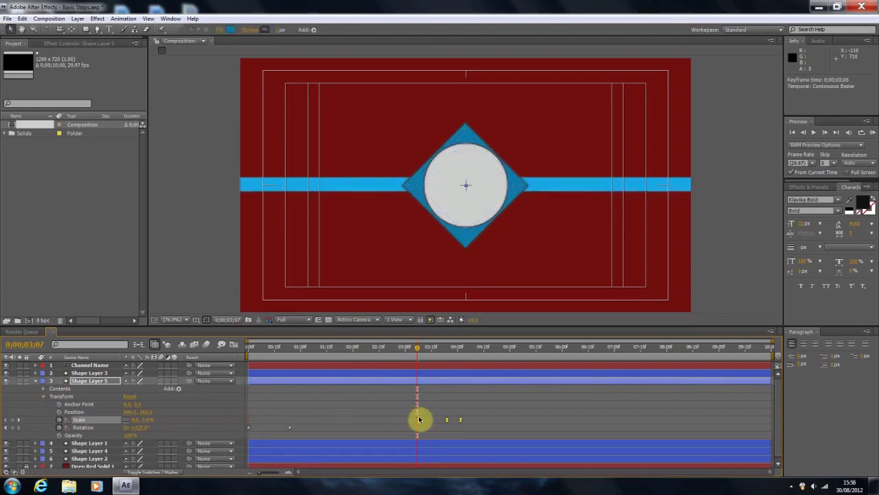
Rotate Shape Layer 5's diamond copy to a new angle at its 4;01 Rotation keyframe
{"action": "left_click", "coordinate": [276, 434]}
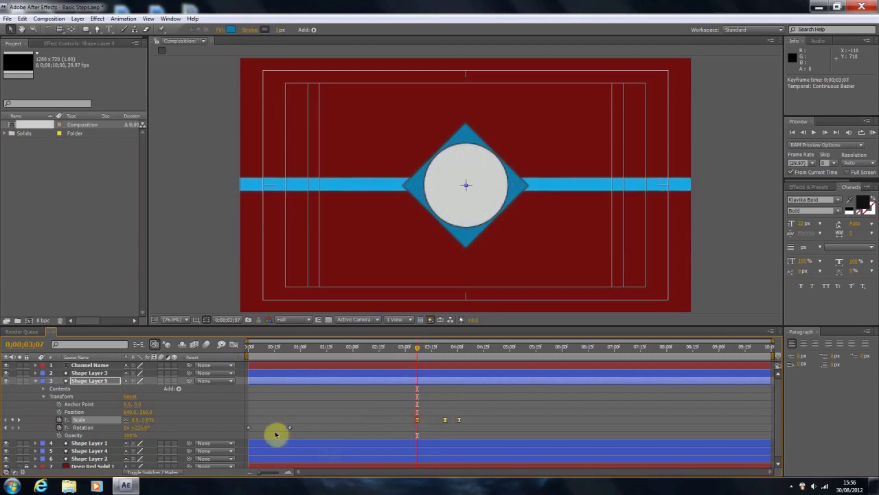
{"action": "left_click_drag", "start_coordinate": [286, 433], "coordinate": [411, 432]}
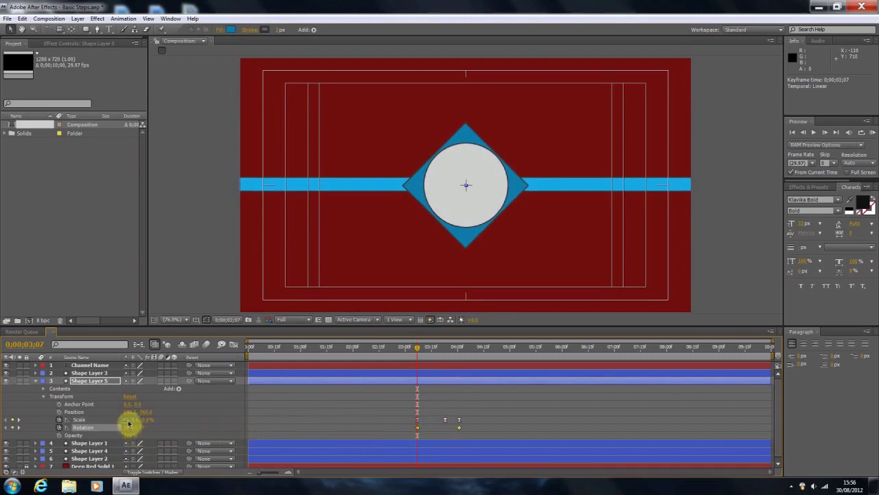
{"action": "left_click_drag", "start_coordinate": [134, 432], "coordinate": [150, 427]}
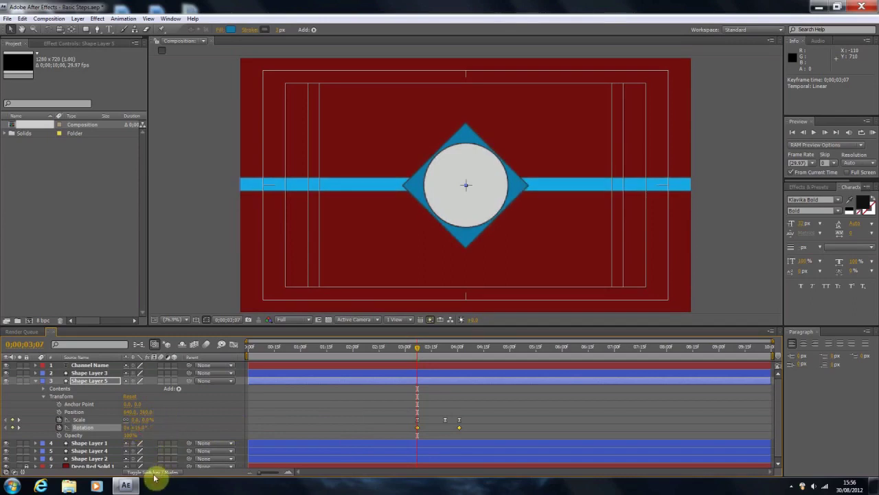
{"action": "key", "text": "ctrl+z"}
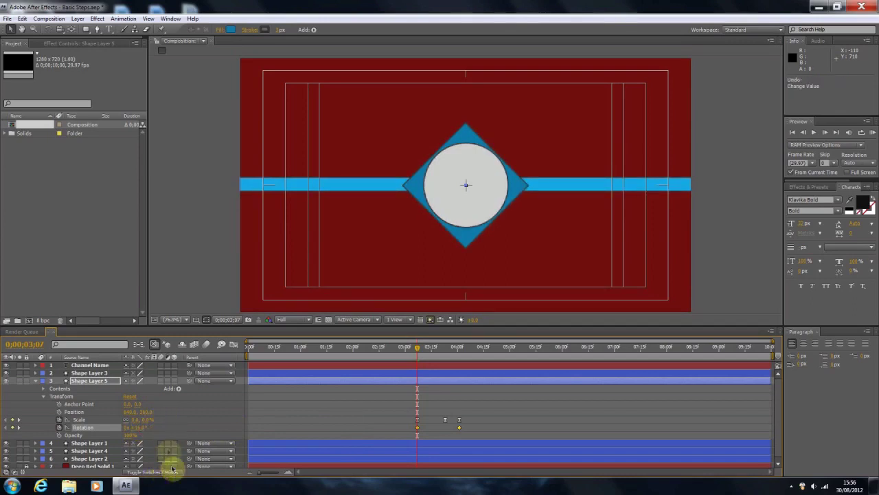
{"action": "left_click", "coordinate": [18, 428]}
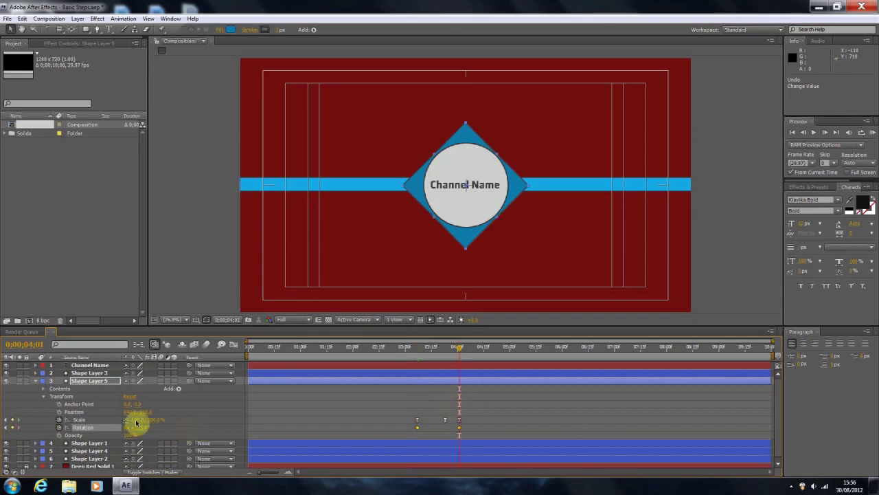
{"action": "mouse_move", "coordinate": [140, 428]}
{"action": "left_mouse_down"}
{"action": "mouse_move", "coordinate": [161, 428]}
{"action": "mouse_move", "coordinate": [145, 427]}
{"action": "left_mouse_up"}
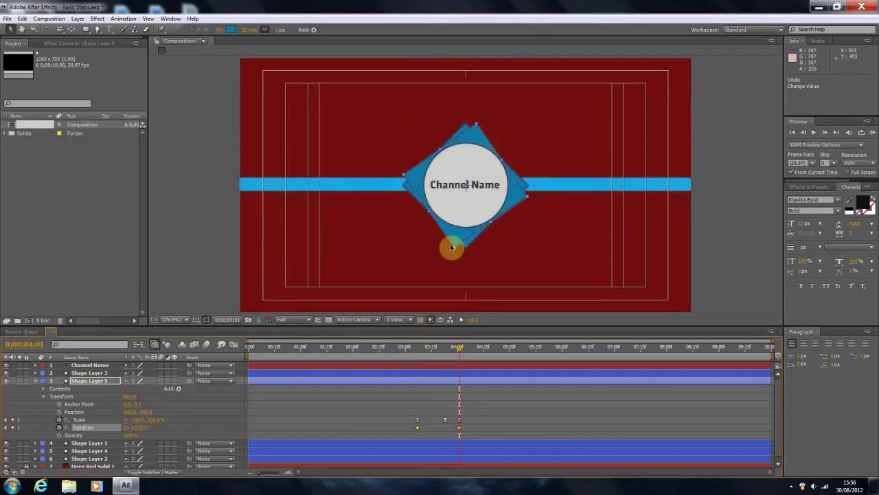
{"action": "left_click", "coordinate": [35, 381]}
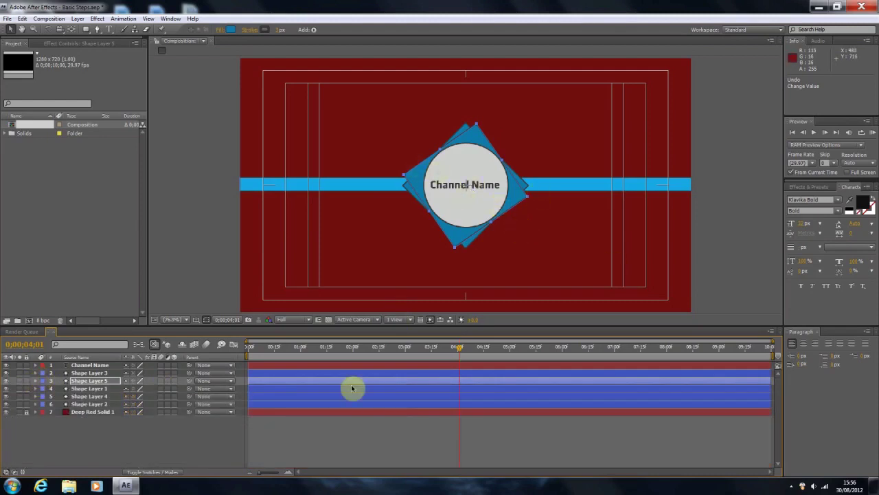
{"action": "left_click", "coordinate": [35, 381]}
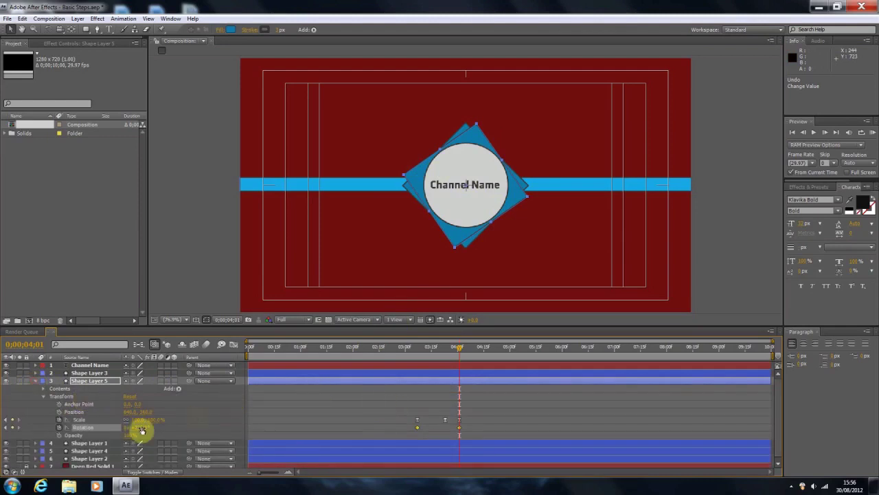
{"action": "mouse_move", "coordinate": [140, 427]}
{"action": "left_mouse_down"}
{"action": "mouse_move", "coordinate": [163, 428]}
{"action": "mouse_move", "coordinate": [143, 426]}
{"action": "left_mouse_up"}
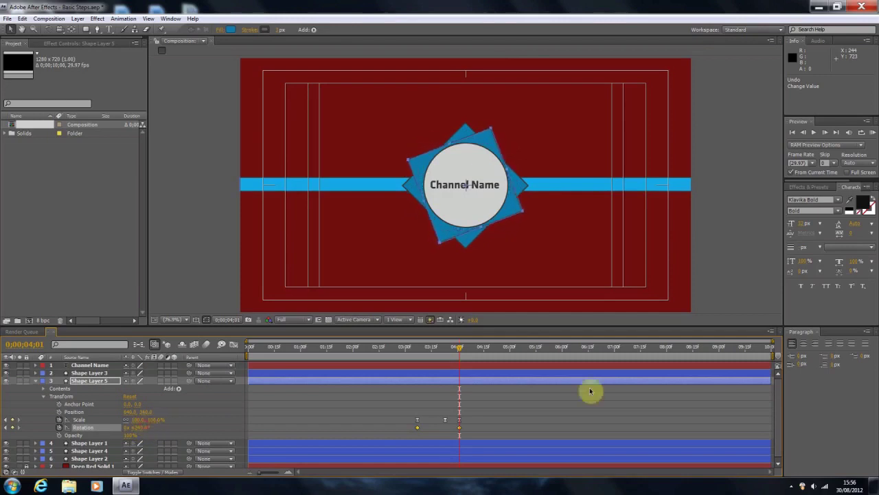
Duplicate Shape Layer 5 as Shape Layer 6 and turn its 4;01 Rotation keyframe further
{"action": "left_click", "coordinate": [43, 381]}
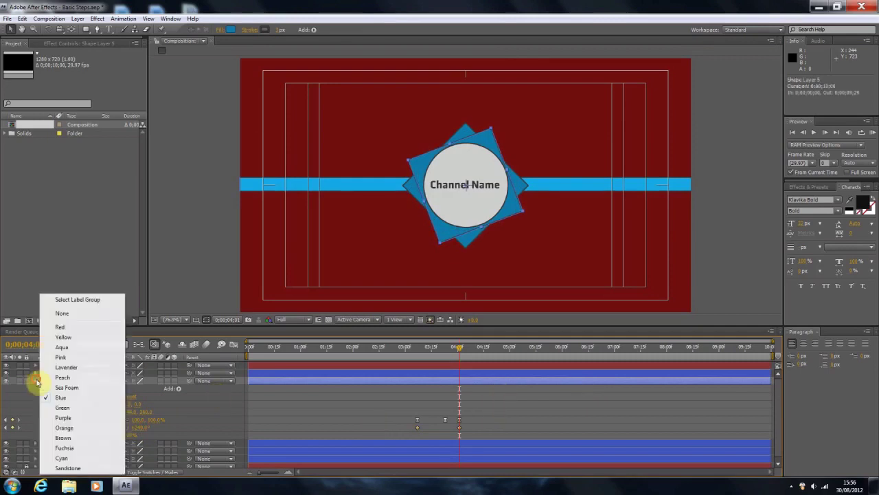
{"action": "left_click", "coordinate": [36, 381]}
{"action": "left_click", "coordinate": [93, 377]}
{"action": "key", "text": "ctrl+d"}
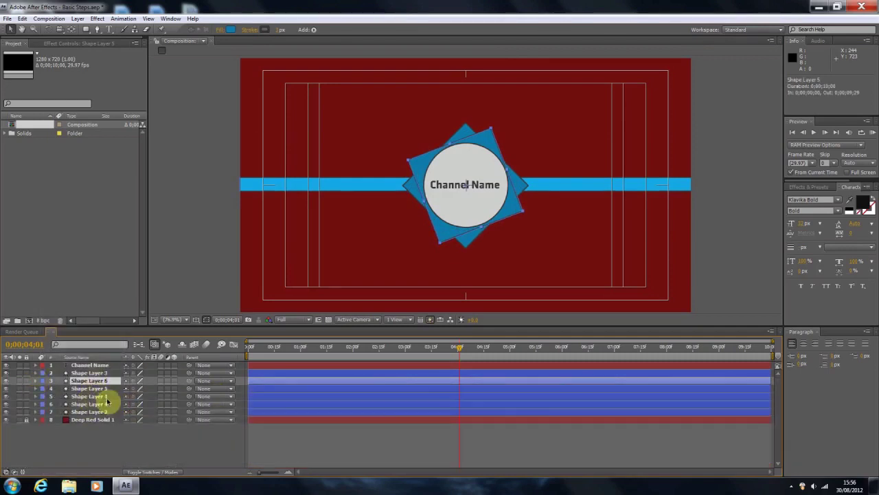
{"action": "left_click", "coordinate": [35, 381]}
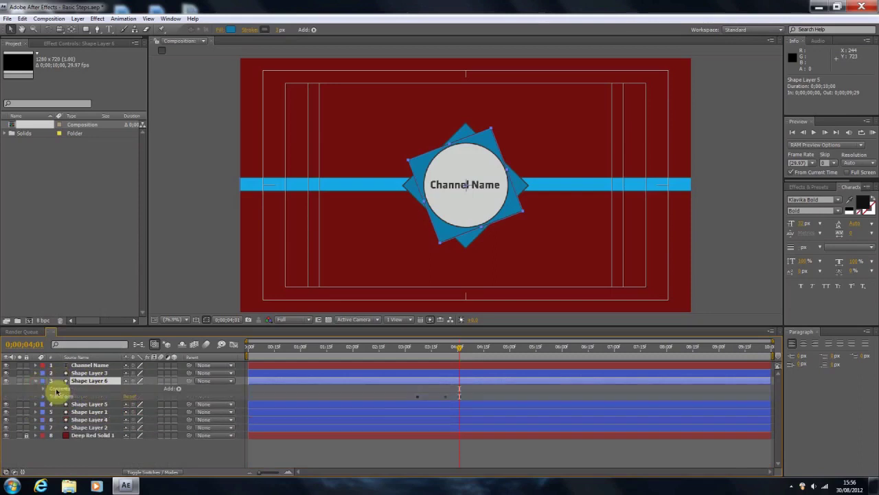
{"action": "left_click", "coordinate": [43, 397]}
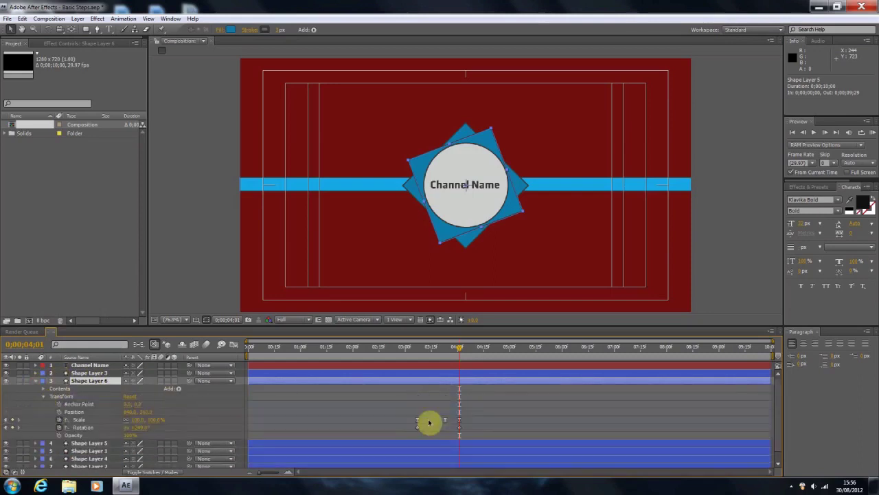
{"action": "left_click", "coordinate": [460, 427]}
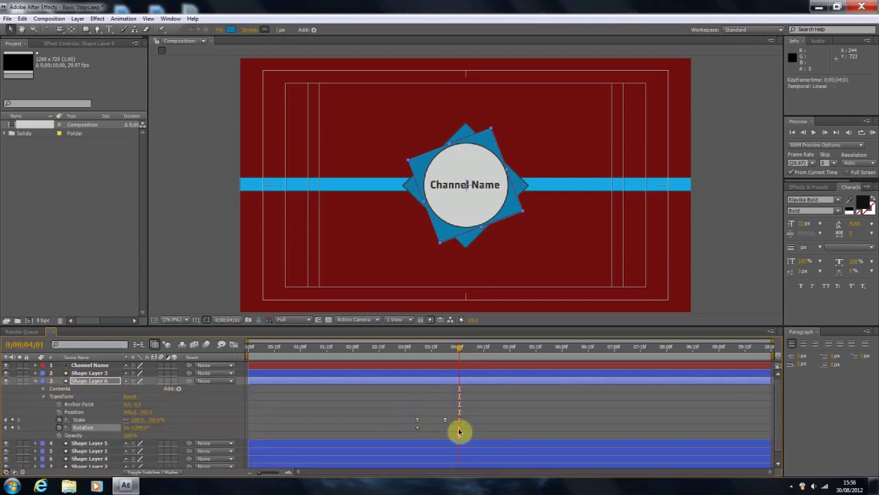
{"action": "left_click_drag", "start_coordinate": [139, 428], "coordinate": [151, 428]}
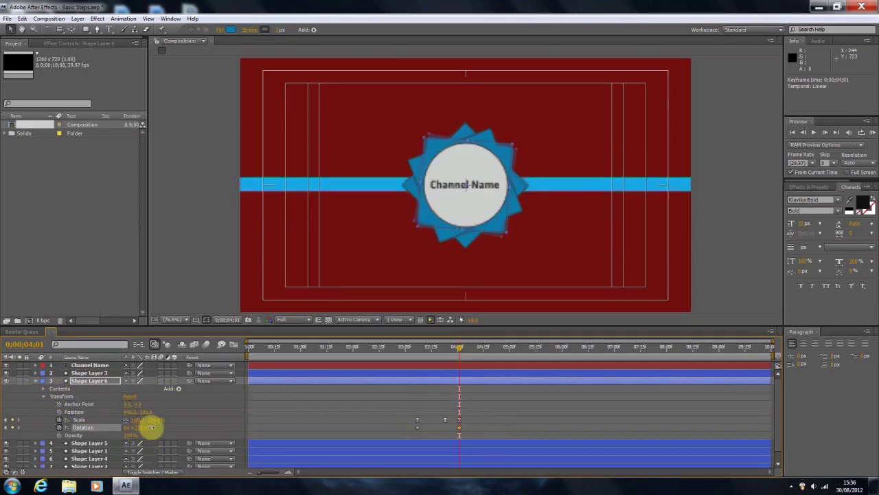
Restack the square layers beneath Shape Layer 1
{"action": "left_click", "coordinate": [718, 198]}
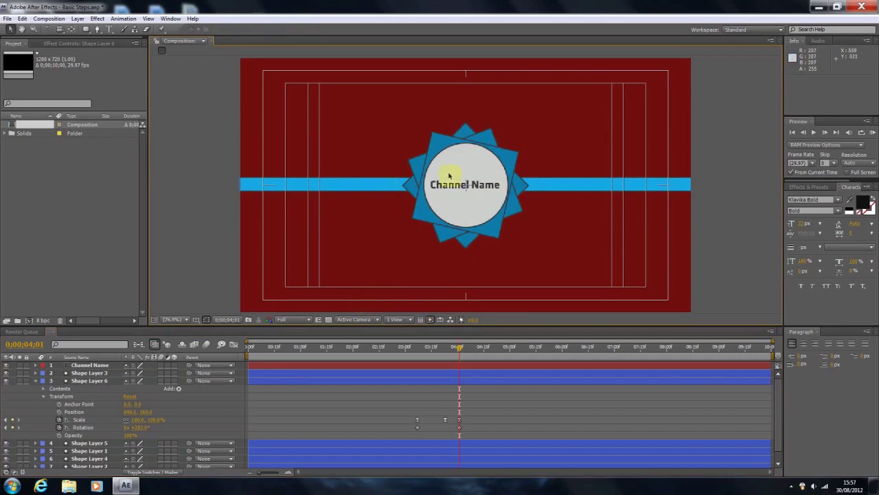
{"action": "left_click", "coordinate": [36, 381]}
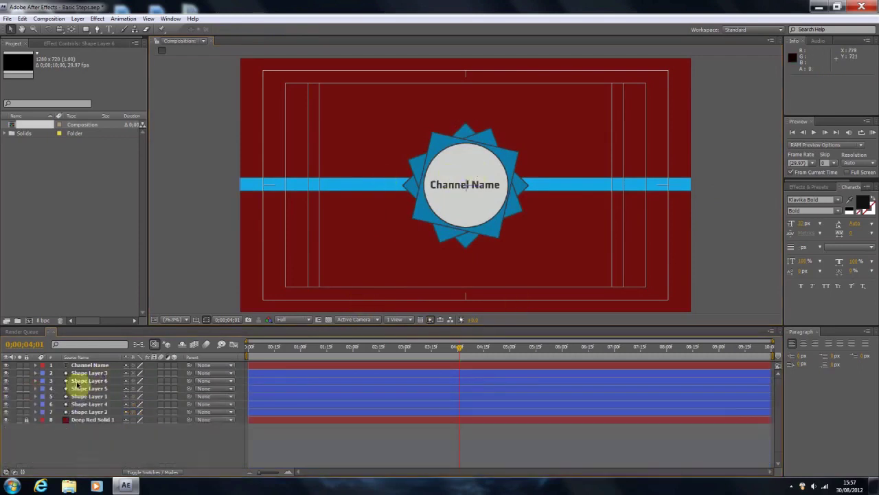
{"action": "left_click_drag", "start_coordinate": [90, 388], "coordinate": [108, 405]}
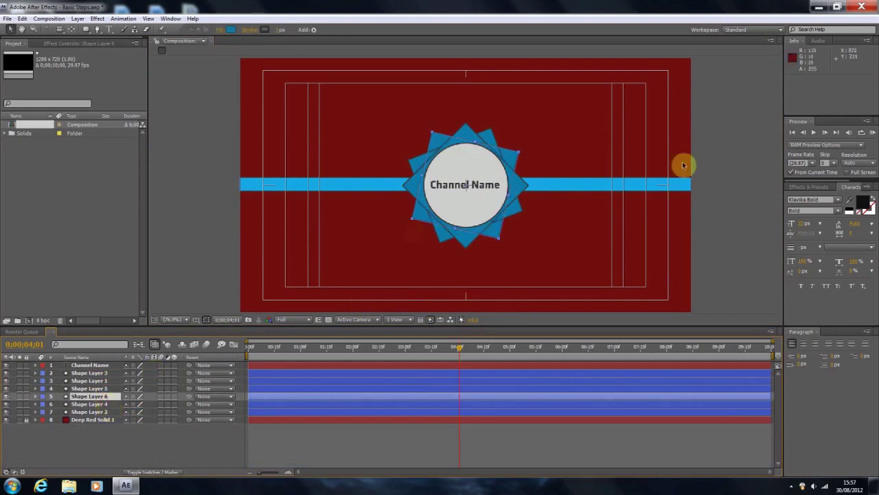
Give Shape Layer 5's square a lighter blue fill
{"action": "left_click", "coordinate": [412, 212]}
{"action": "left_click", "coordinate": [415, 165]}
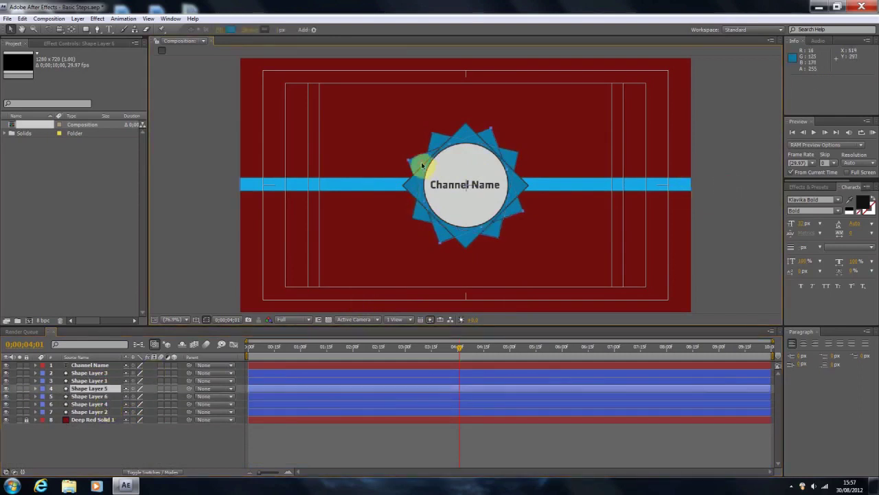
{"action": "left_click", "coordinate": [231, 31]}
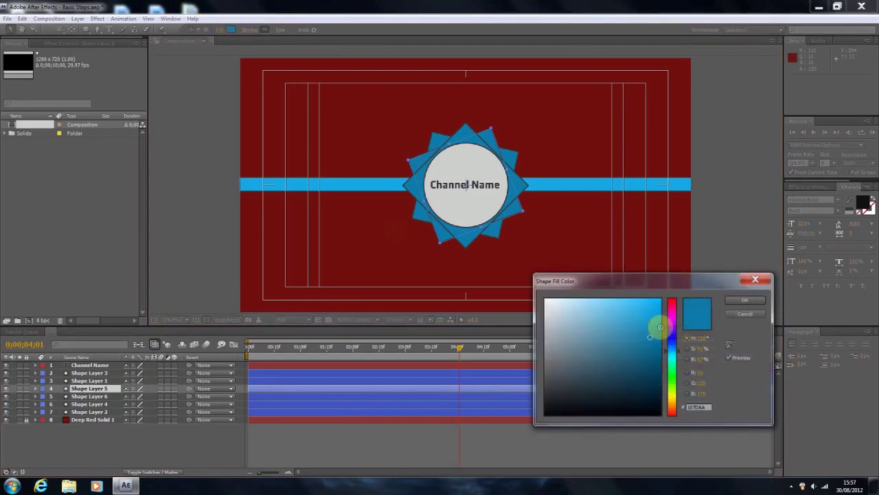
{"action": "left_click_drag", "start_coordinate": [653, 337], "coordinate": [653, 324]}
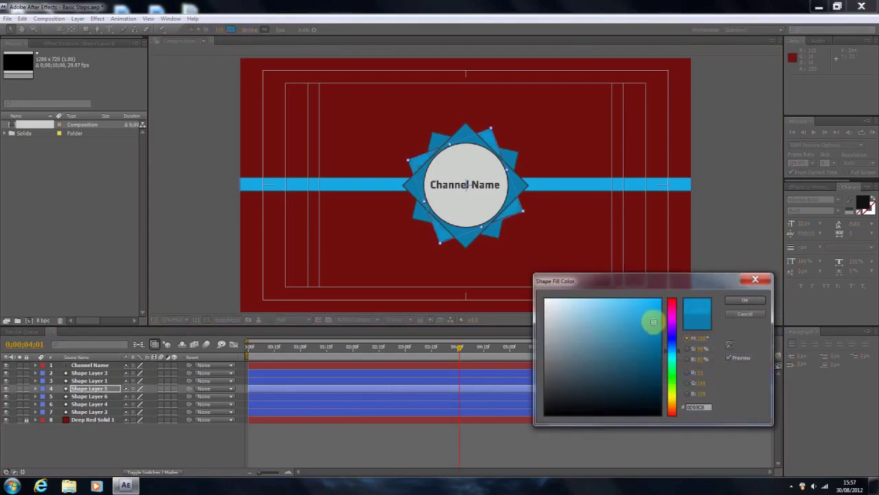
{"action": "left_click", "coordinate": [744, 299]}
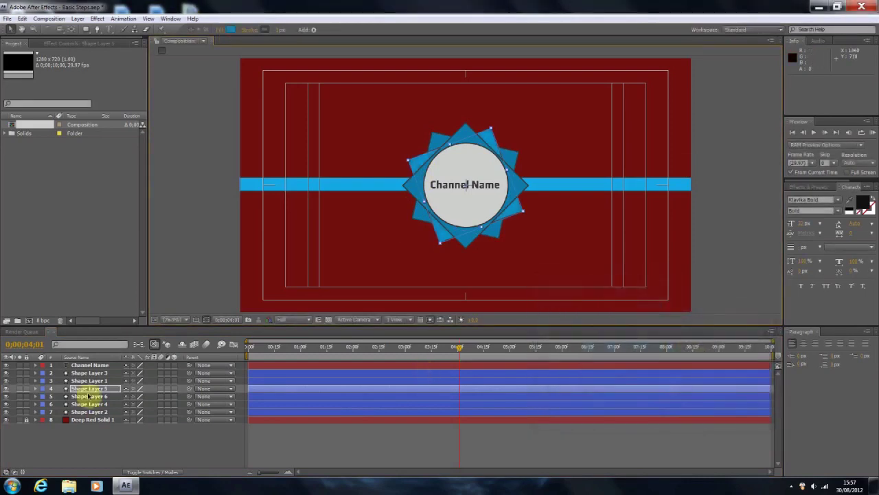
Give Shape Layer 6's square a lighter blue fill as well
{"action": "left_click", "coordinate": [88, 397]}
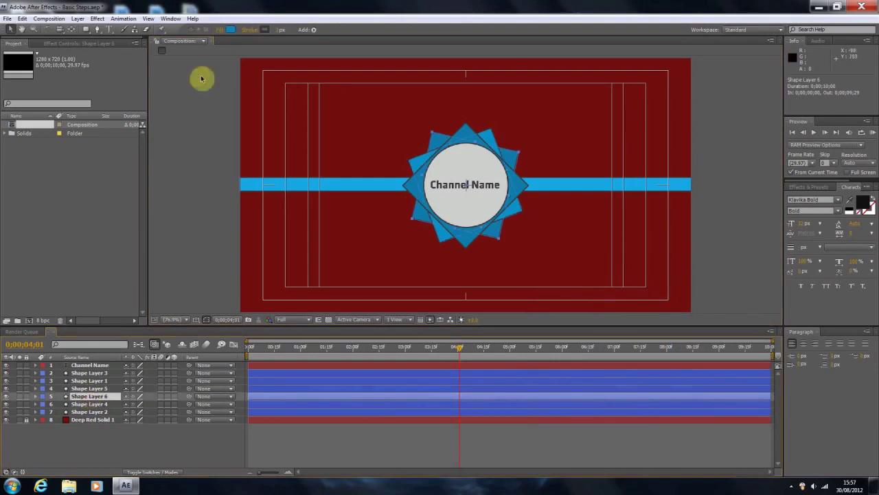
{"action": "left_click", "coordinate": [231, 31]}
{"action": "mouse_move", "coordinate": [648, 310]}
{"action": "left_mouse_down"}
{"action": "mouse_move", "coordinate": [651, 293]}
{"action": "mouse_move", "coordinate": [654, 299]}
{"action": "left_mouse_up"}
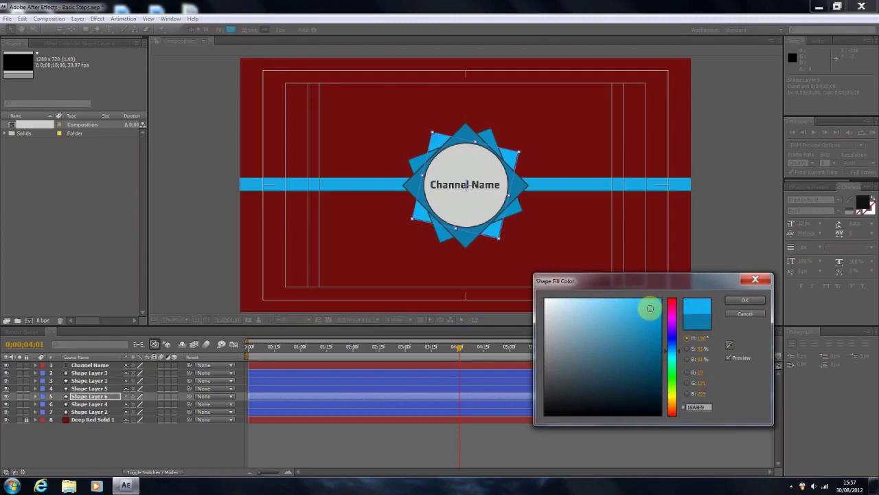
{"action": "left_click", "coordinate": [735, 303]}
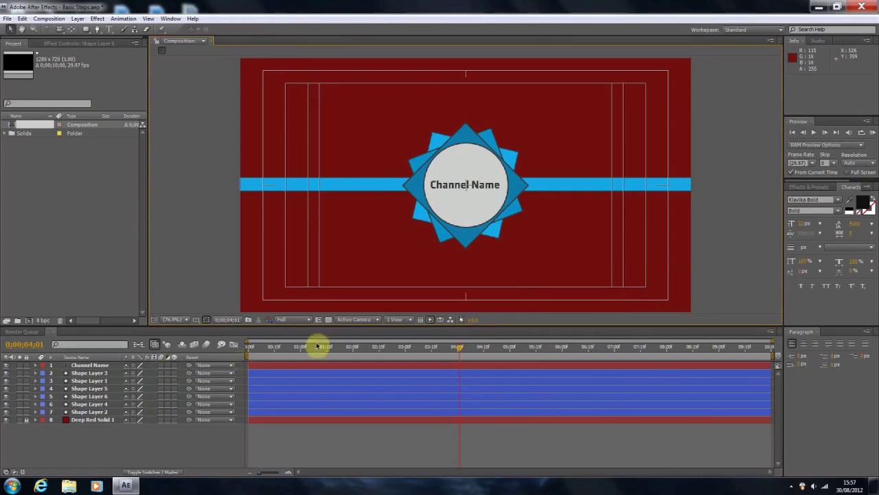
Shift Shape Layer 6's Scale and Rotation keyframes later to about 3;15–4;10 and preview
{"action": "left_click", "coordinate": [794, 136]}
{"action": "left_click", "coordinate": [872, 132]}
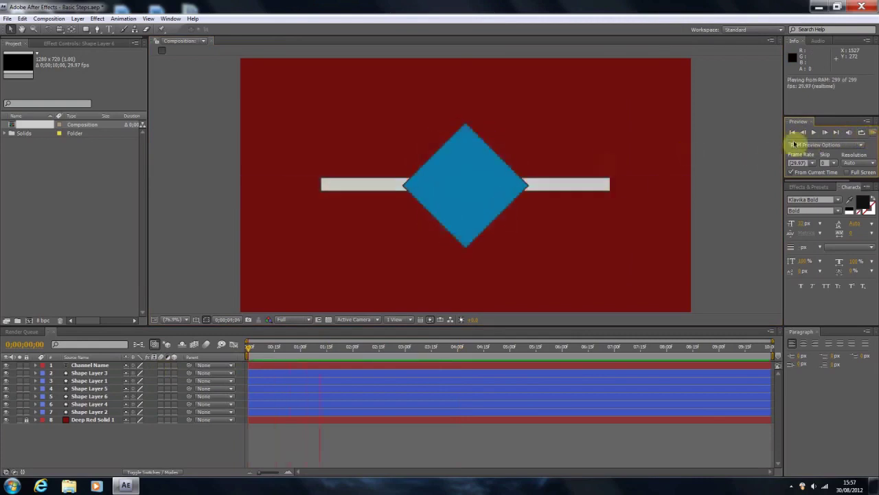
{"action": "left_click", "coordinate": [696, 194]}
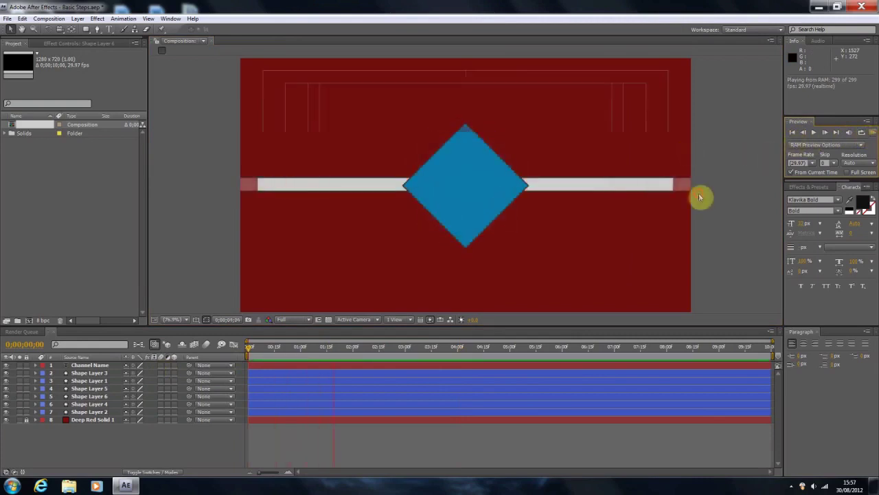
{"action": "left_click", "coordinate": [35, 397]}
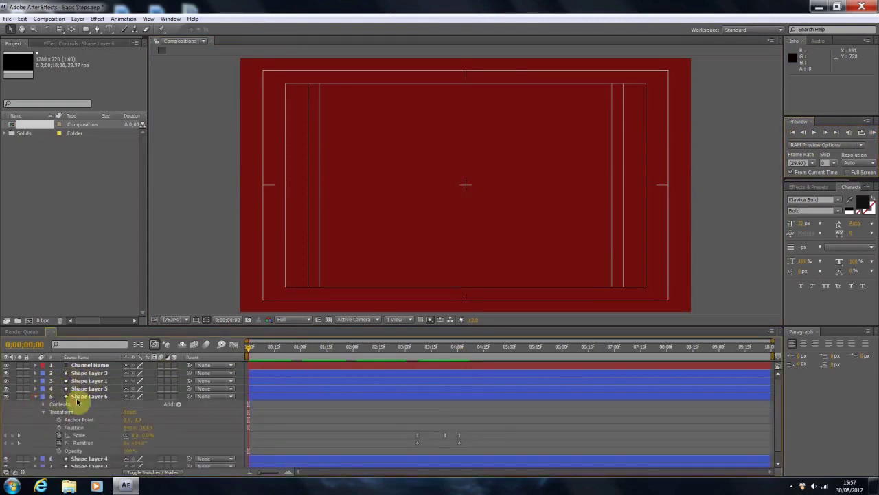
{"action": "left_click", "coordinate": [81, 396]}
{"action": "left_click_drag", "start_coordinate": [472, 447], "coordinate": [430, 437]}
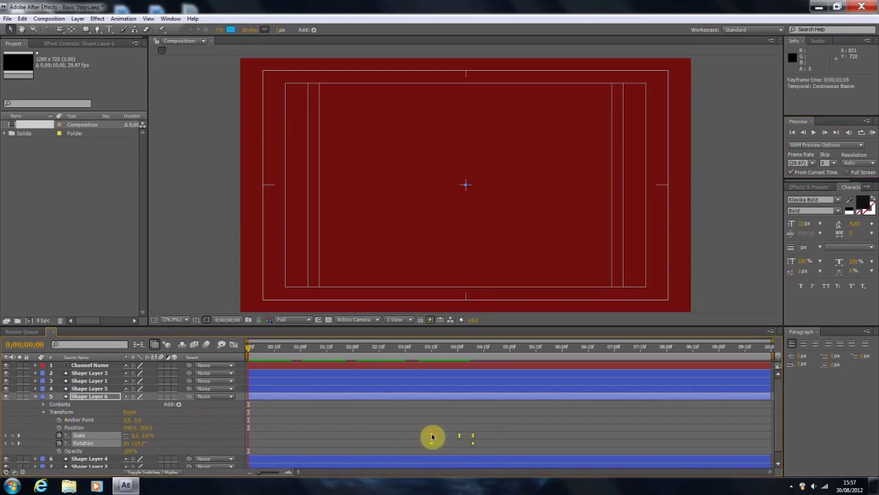
{"action": "left_click_drag", "start_coordinate": [387, 348], "coordinate": [483, 350]}
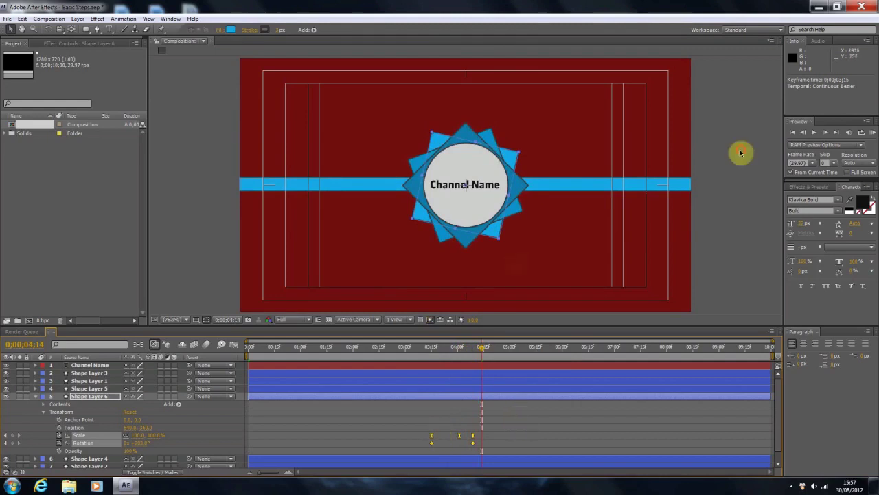
{"action": "left_click", "coordinate": [731, 170]}
{"action": "left_click", "coordinate": [861, 132]}
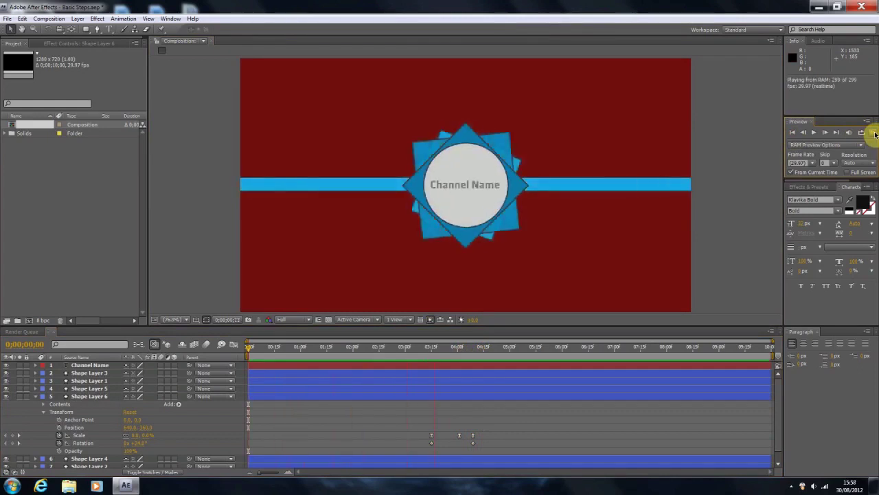
{"action": "left_click", "coordinate": [691, 116]}
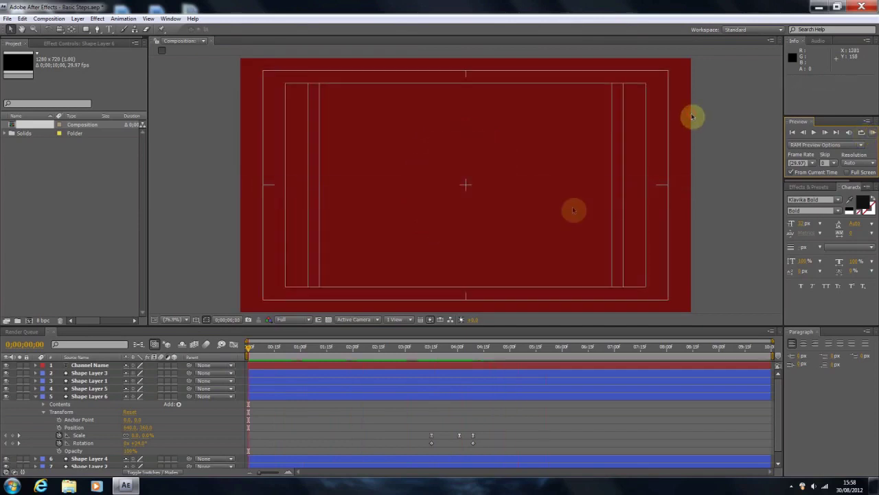
Add Scale keyframes on Shape Layer 3 near 4;19 that shrink the circle slightly and restore 100%
{"action": "left_click", "coordinate": [38, 397]}
{"action": "left_click", "coordinate": [83, 372]}
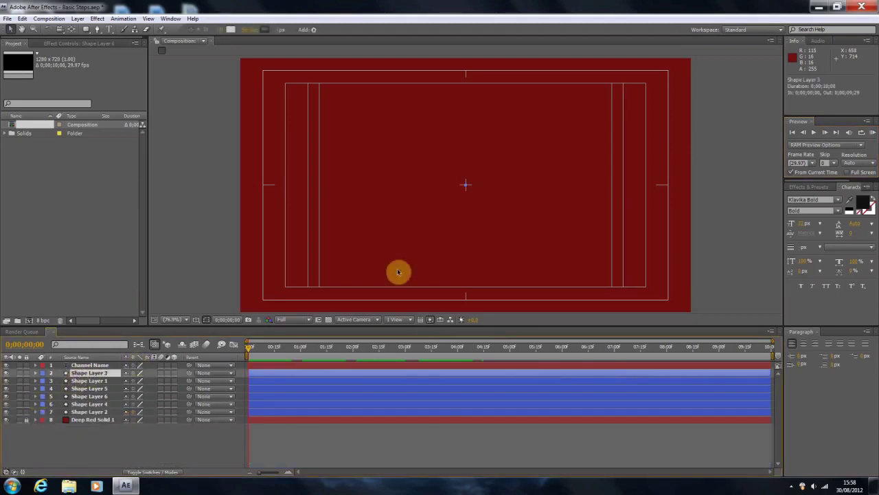
{"action": "left_click_drag", "start_coordinate": [474, 337], "coordinate": [488, 347]}
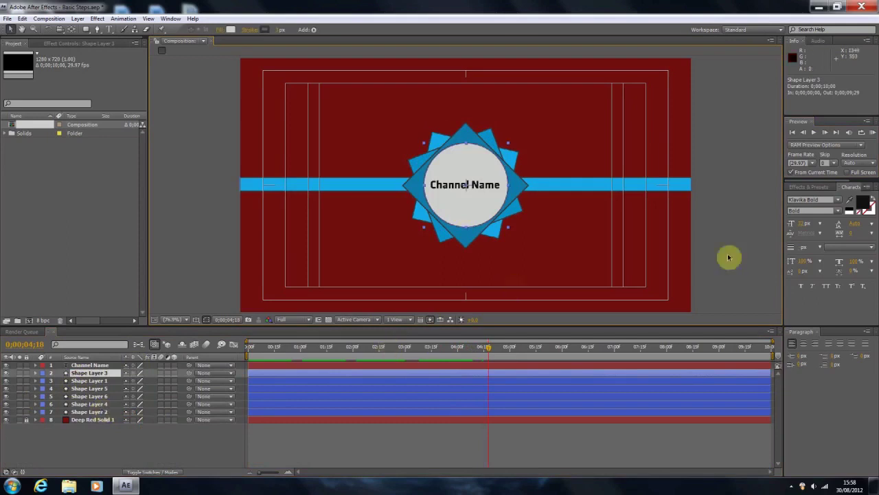
{"action": "left_click_drag", "start_coordinate": [487, 349], "coordinate": [461, 349]}
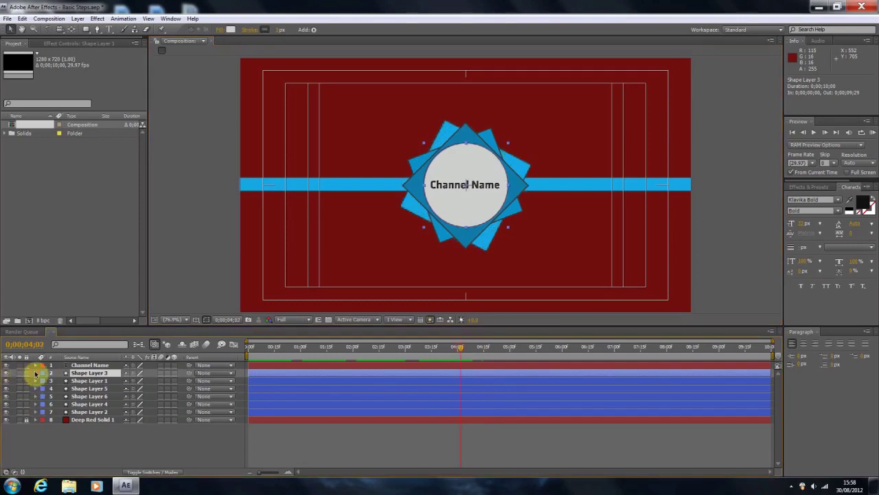
{"action": "left_click", "coordinate": [35, 372]}
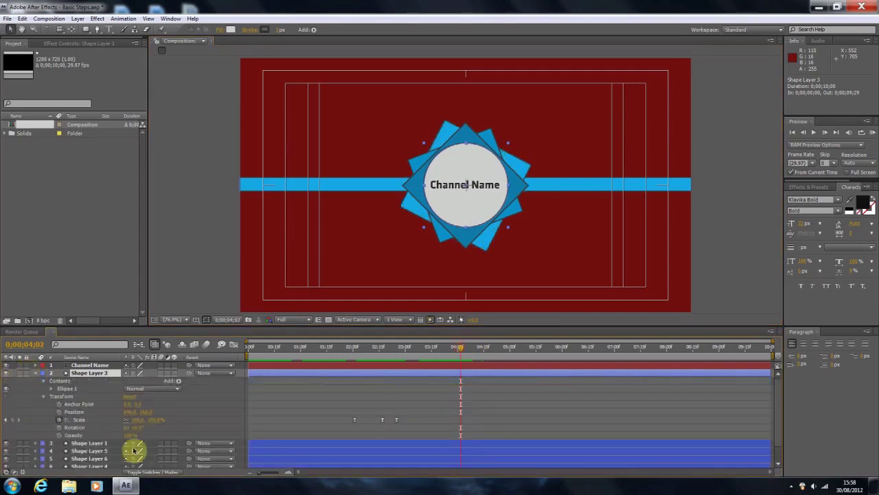
{"action": "left_click", "coordinate": [11, 419]}
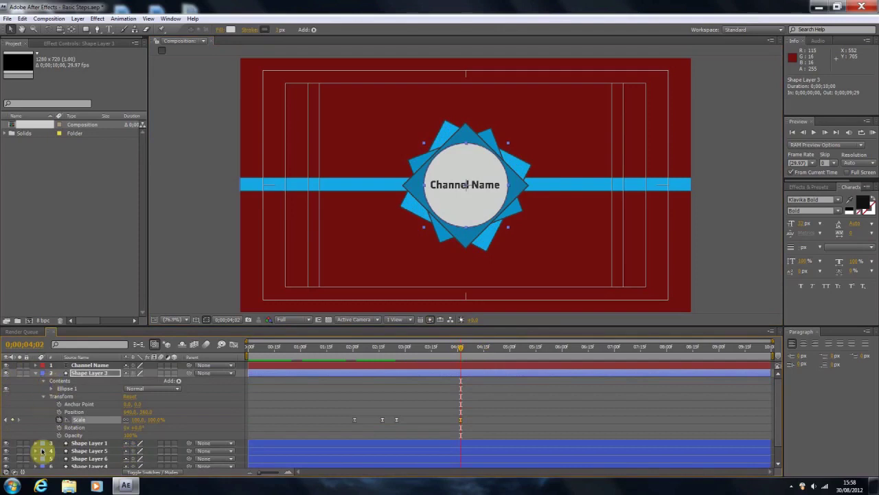
{"action": "left_click", "coordinate": [469, 348]}
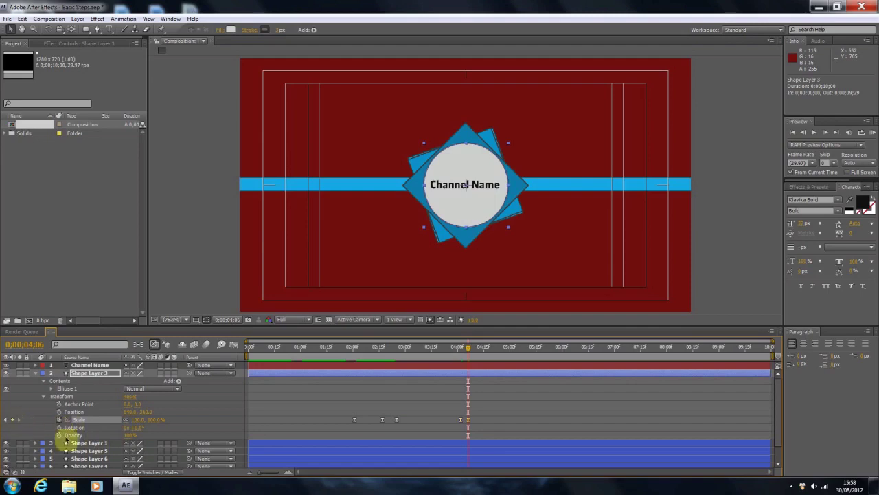
{"action": "left_click", "coordinate": [491, 349]}
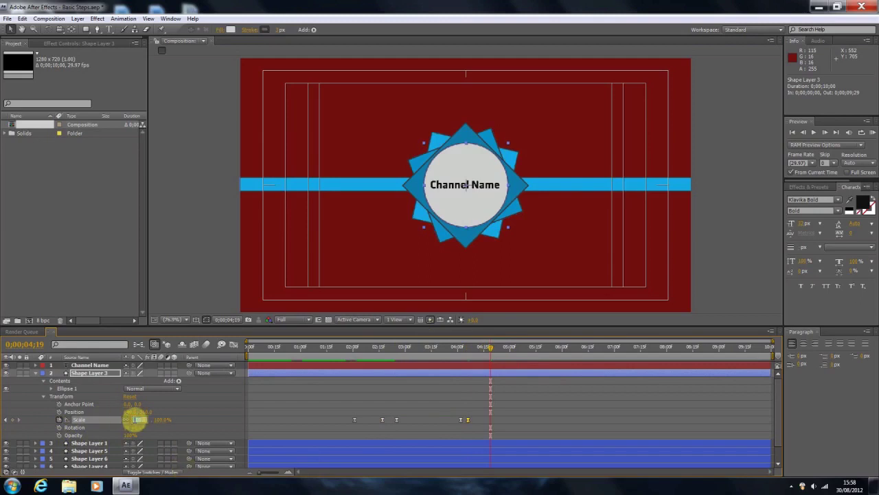
{"action": "left_click_drag", "start_coordinate": [134, 421], "coordinate": [134, 422]}
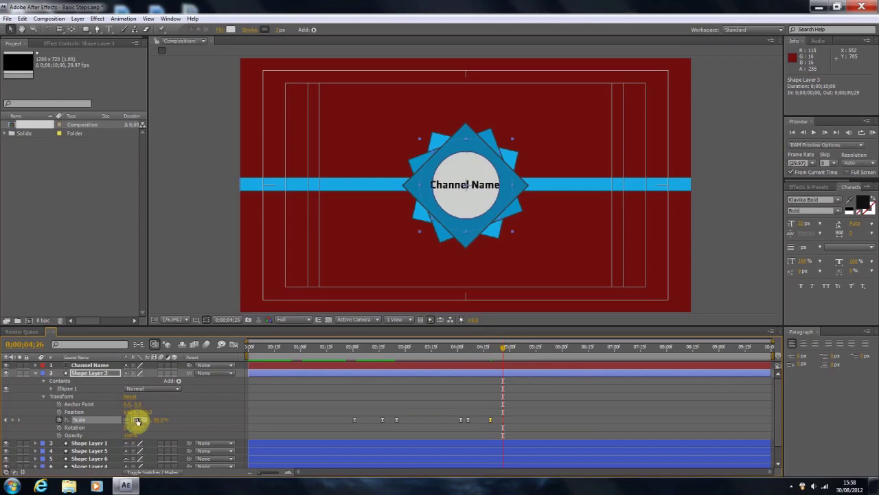
{"action": "left_click_drag", "start_coordinate": [138, 421], "coordinate": [140, 418]}
Key the circle's Scale to 89% at 5;05 and about 346% at 5;16
{"action": "left_click", "coordinate": [505, 349]}
{"action": "left_click", "coordinate": [518, 349]}
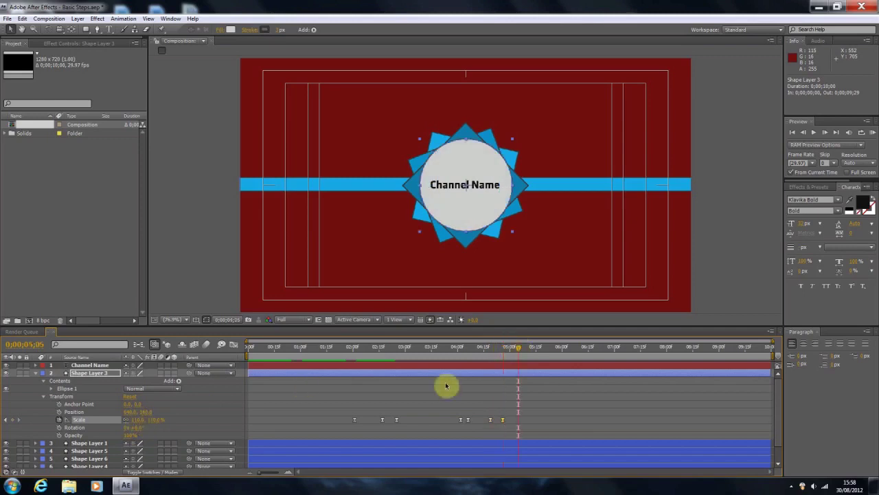
{"action": "left_click", "coordinate": [11, 420]}
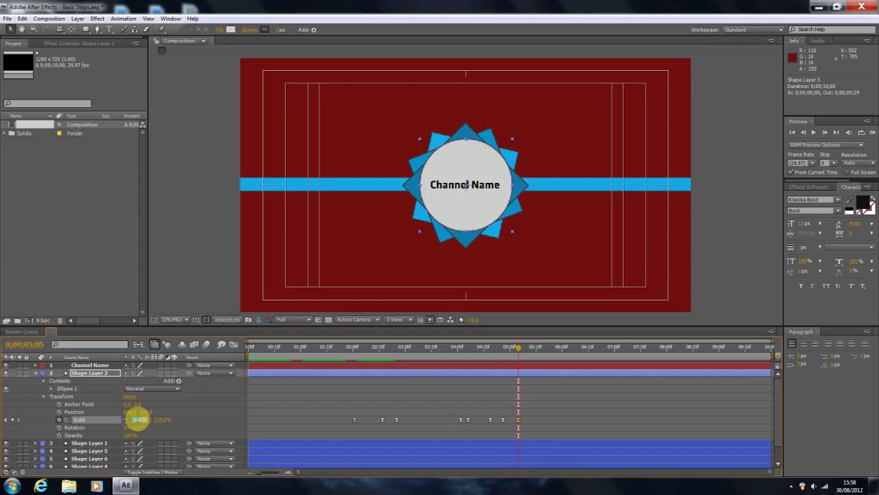
{"action": "left_click_drag", "start_coordinate": [136, 420], "coordinate": [137, 418]}
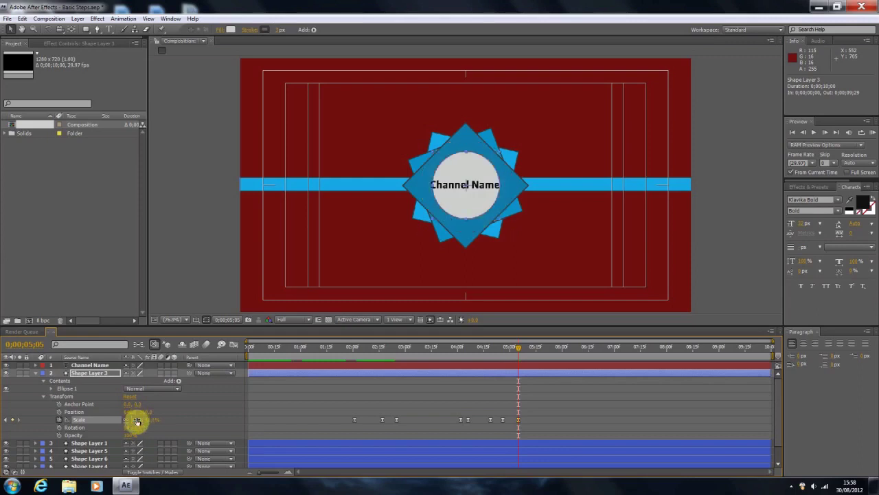
{"action": "left_click", "coordinate": [537, 349]}
{"action": "left_click_drag", "start_coordinate": [149, 419], "coordinate": [392, 401]}
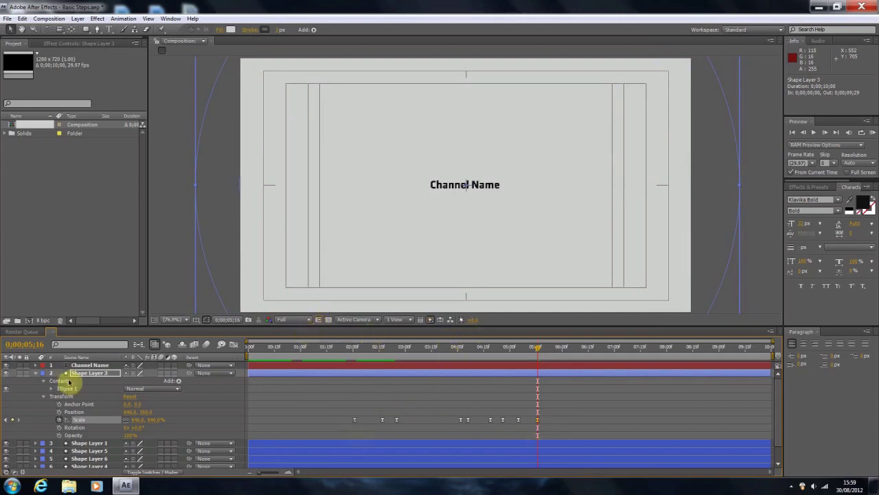
Duplicate the circle layer and delete the original's later Scale and Position keyframes
{"action": "left_click", "coordinate": [38, 374]}
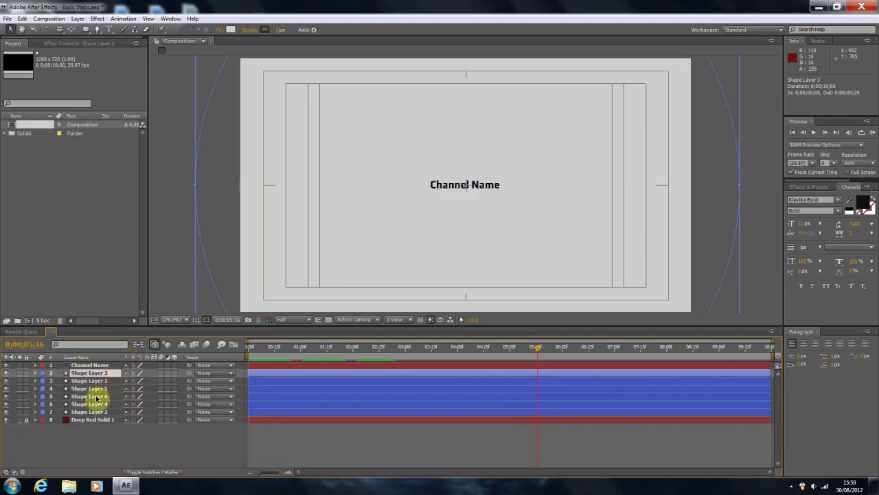
{"action": "key", "text": "ctrl+d"}
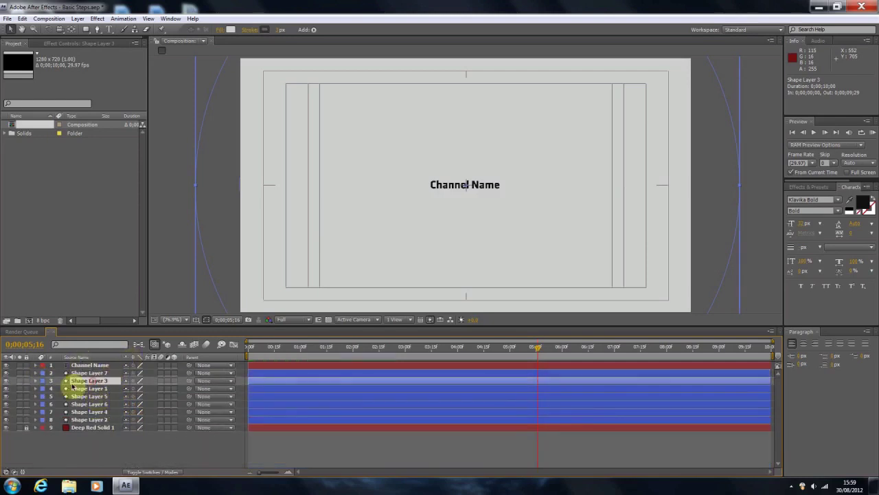
{"action": "left_click", "coordinate": [35, 380]}
{"action": "left_click_drag", "start_coordinate": [558, 415], "coordinate": [453, 430]}
{"action": "key", "text": "Delete"}
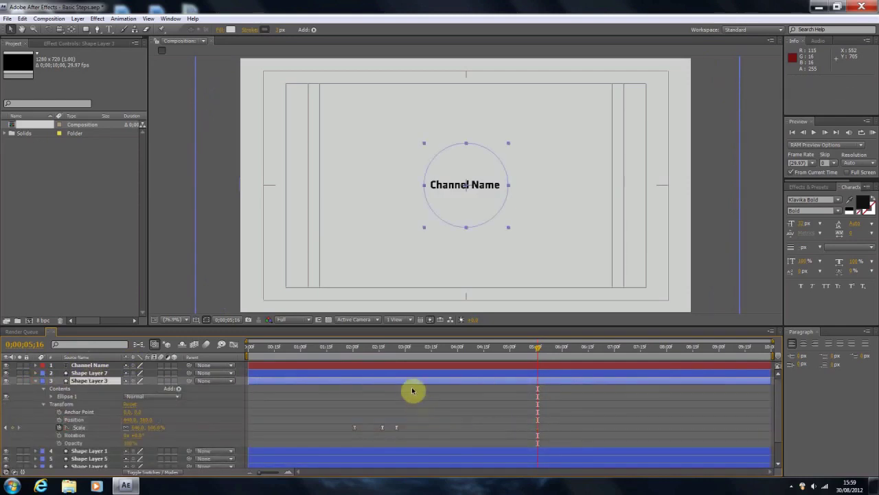
{"action": "left_click", "coordinate": [35, 381]}
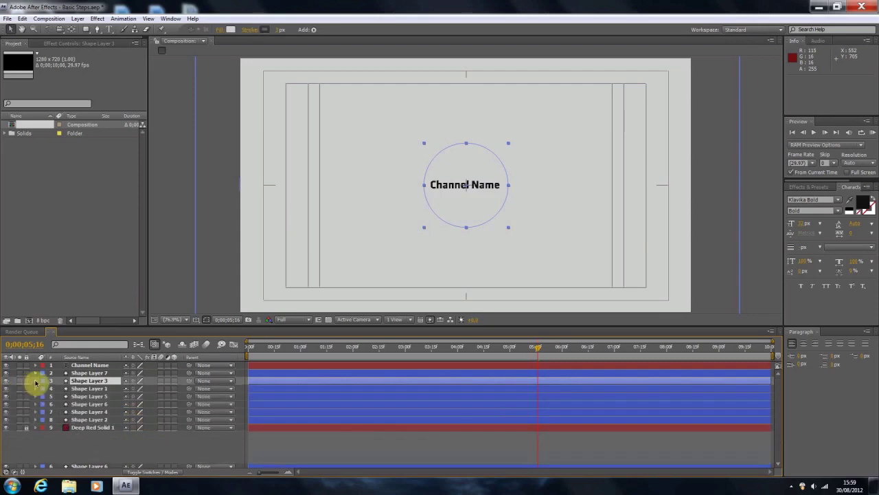
Give the Shape Layer 7 circle copy a light blue #89C1FF fill
{"action": "left_click", "coordinate": [35, 373]}
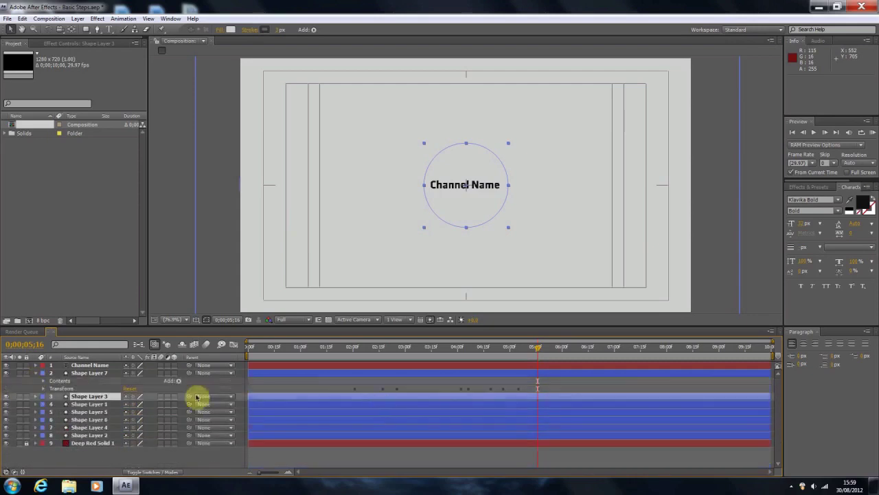
{"action": "left_click", "coordinate": [43, 388]}
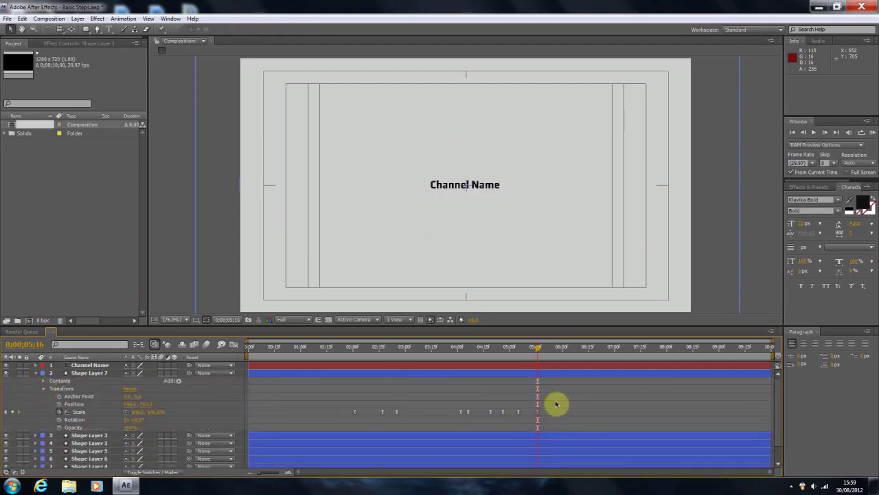
{"action": "left_click", "coordinate": [88, 374]}
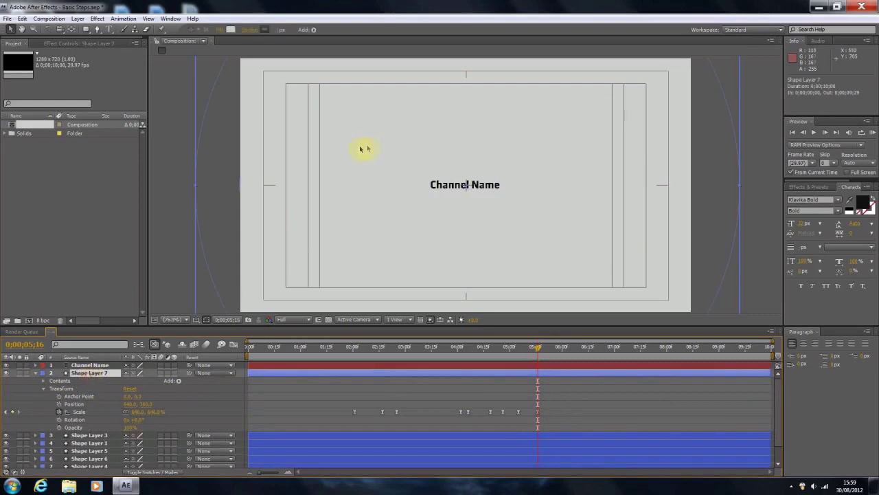
{"action": "left_click", "coordinate": [233, 30]}
{"action": "left_click", "coordinate": [671, 349]}
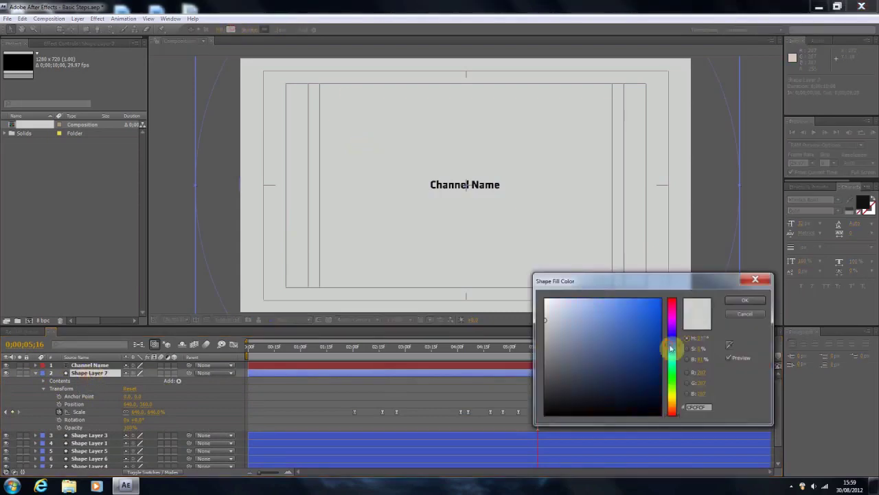
{"action": "left_click_drag", "start_coordinate": [600, 310], "coordinate": [598, 286]}
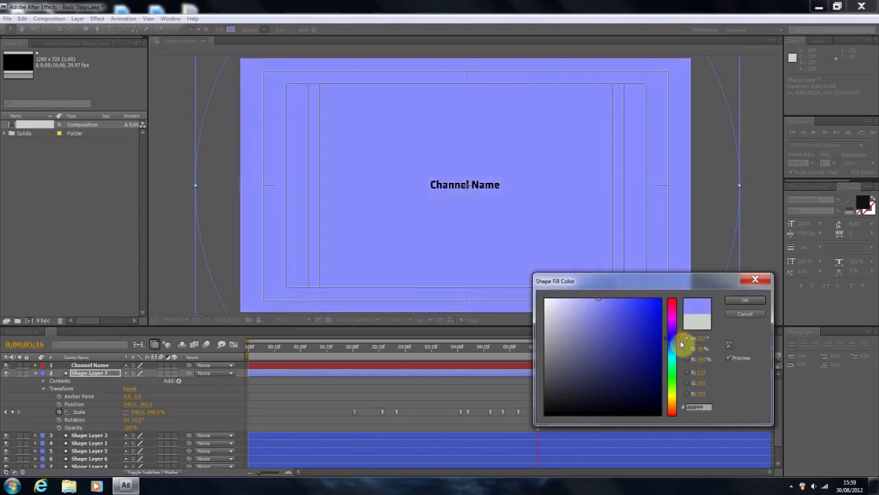
{"action": "left_click_drag", "start_coordinate": [681, 341], "coordinate": [679, 350]}
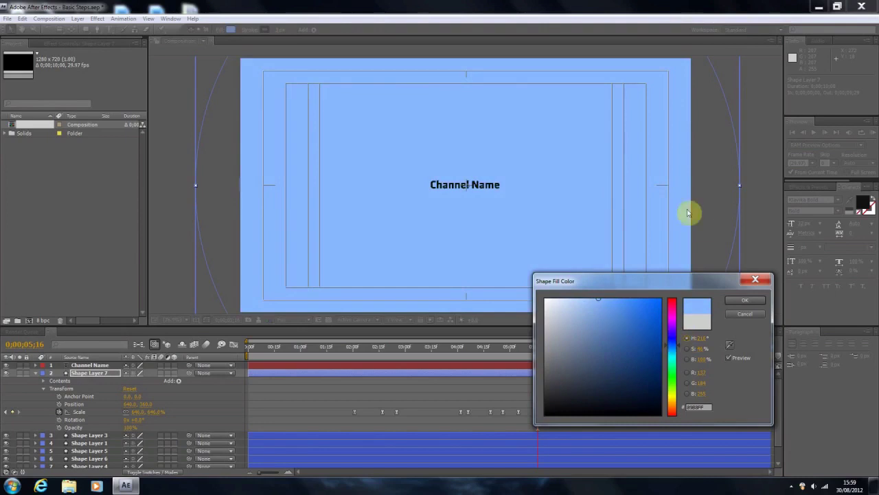
{"action": "left_click", "coordinate": [732, 300]}
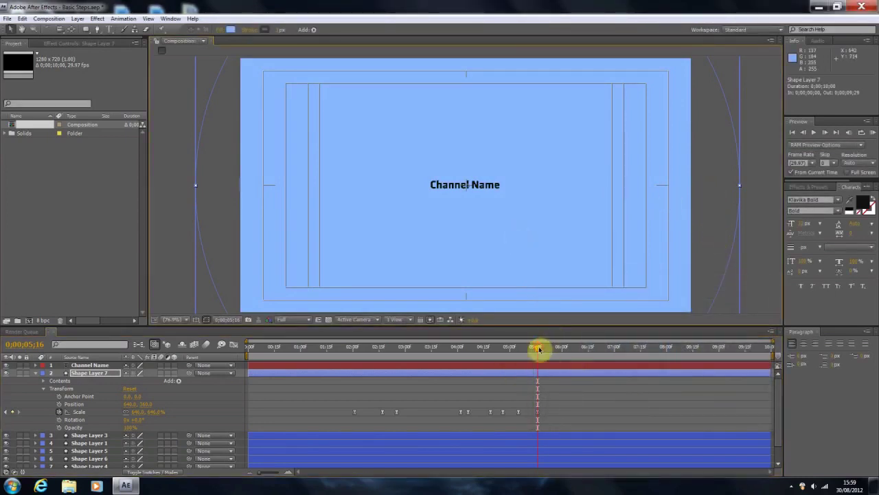
{"action": "left_click_drag", "start_coordinate": [531, 348], "coordinate": [383, 348]}
{"action": "left_click", "coordinate": [792, 132]}
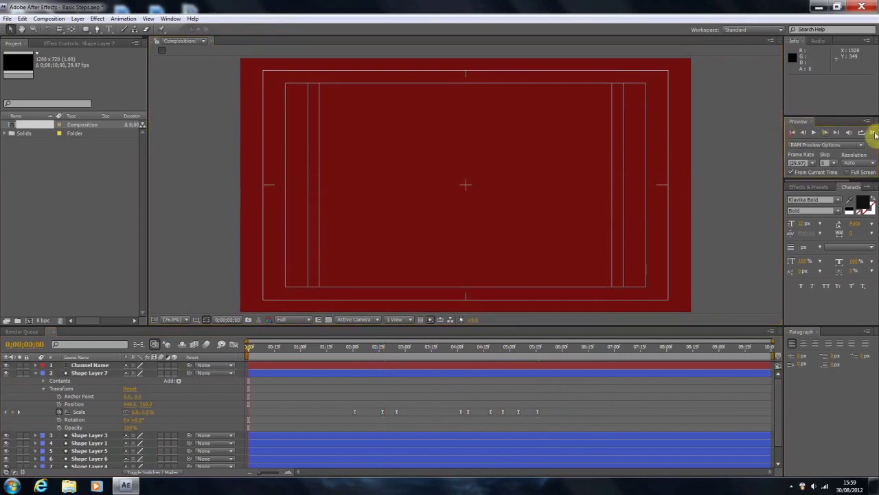
{"action": "left_click", "coordinate": [873, 132]}
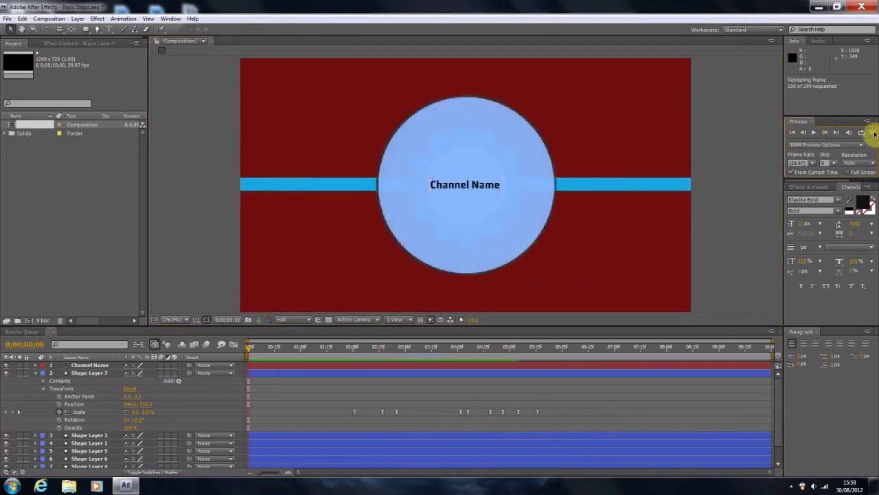
{"action": "left_click", "coordinate": [671, 144]}
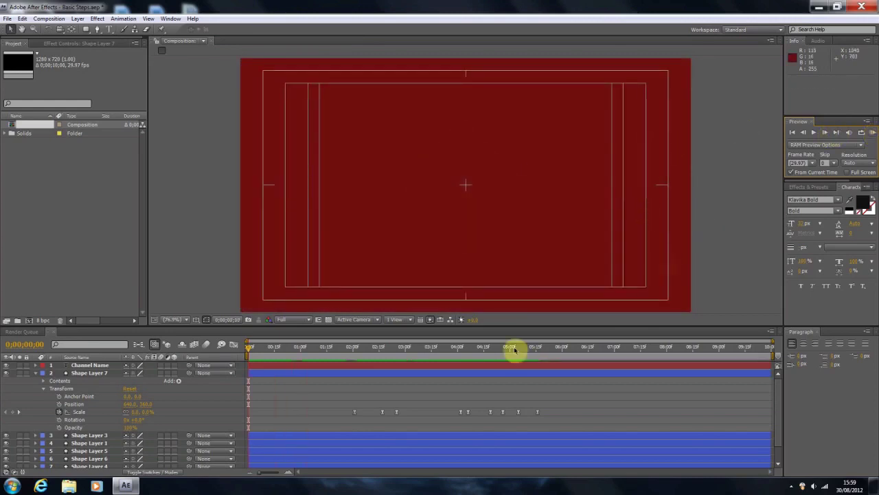
{"action": "left_click_drag", "start_coordinate": [516, 351], "coordinate": [551, 348]}
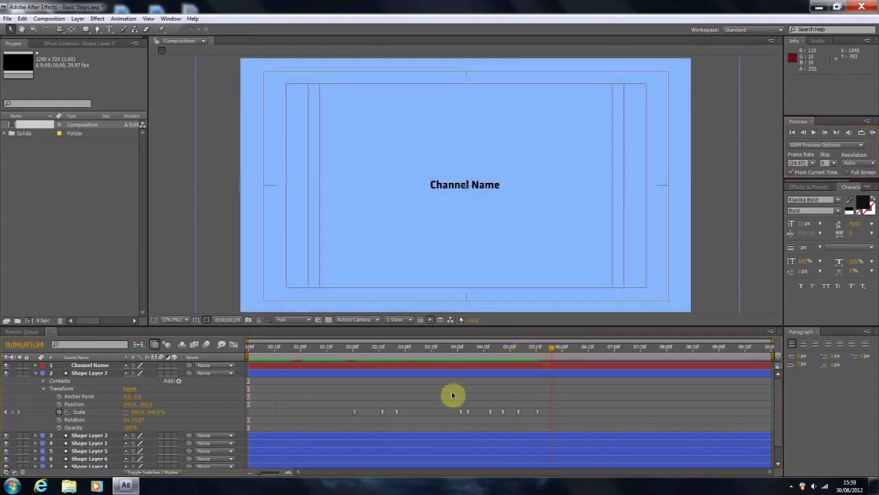
{"action": "left_click", "coordinate": [37, 375]}
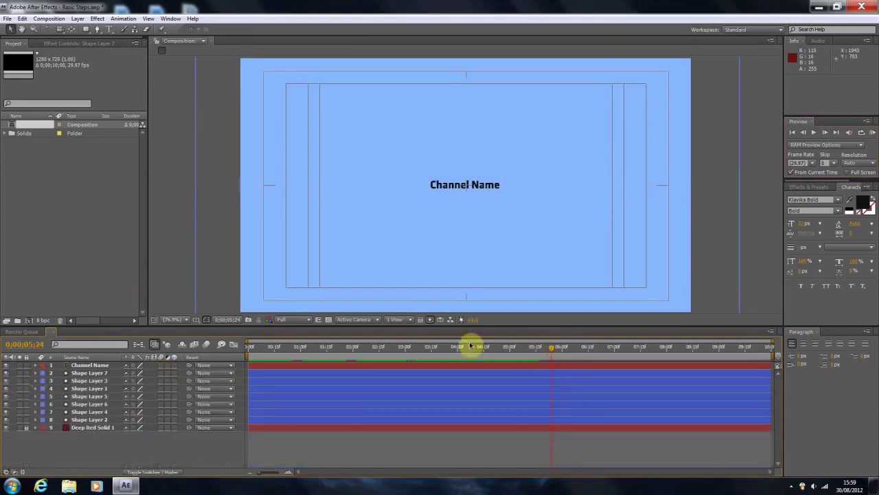
{"action": "left_click", "coordinate": [554, 351]}
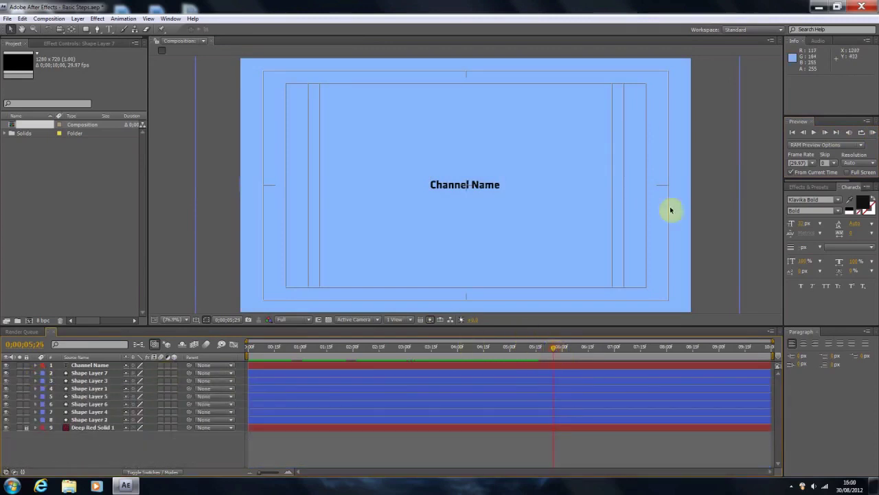
{"action": "right_click", "coordinate": [124, 455]}
{"action": "mouse_move", "coordinate": [146, 386]}
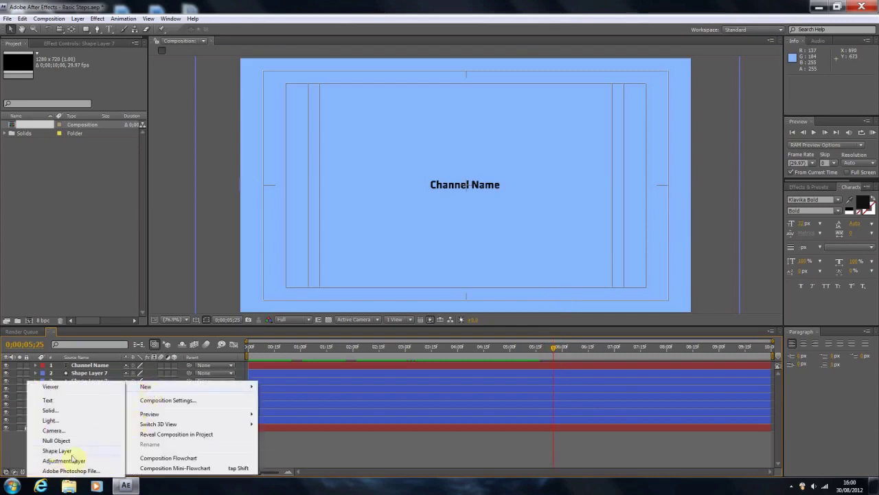
{"action": "left_click", "coordinate": [294, 463]}
{"action": "left_click_drag", "start_coordinate": [501, 347], "coordinate": [459, 348]}
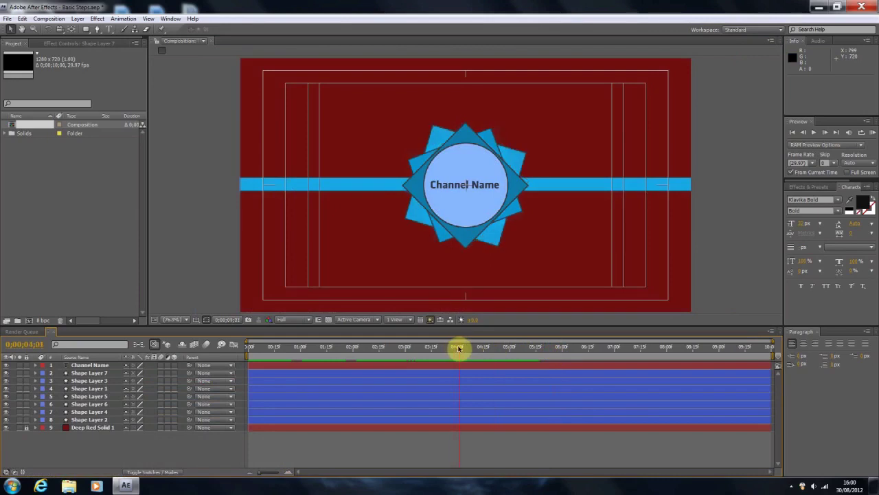
Reveal Shape Layer 5 and 6 keyframes and set the time to 0;00;04;09
{"action": "left_click", "coordinate": [417, 165]}
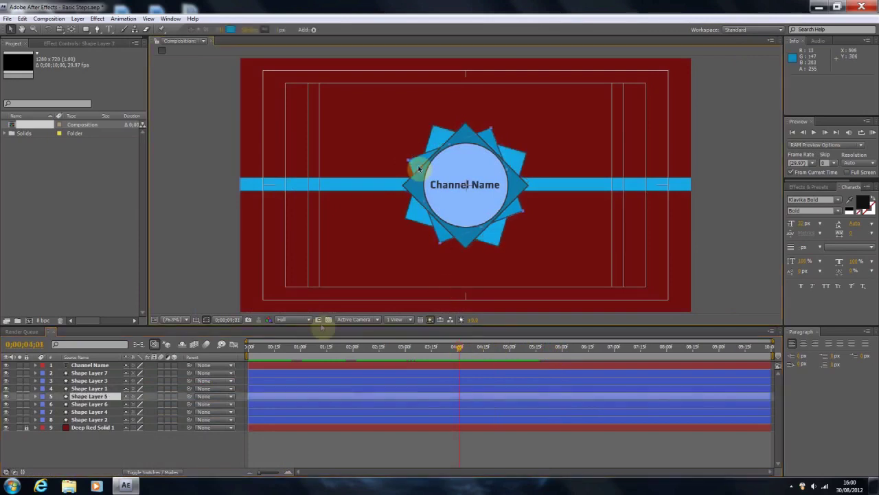
{"action": "left_click", "coordinate": [36, 396]}
{"action": "scroll", "coordinate": [97, 423], "scroll_direction": "down", "scroll_amount": 1}
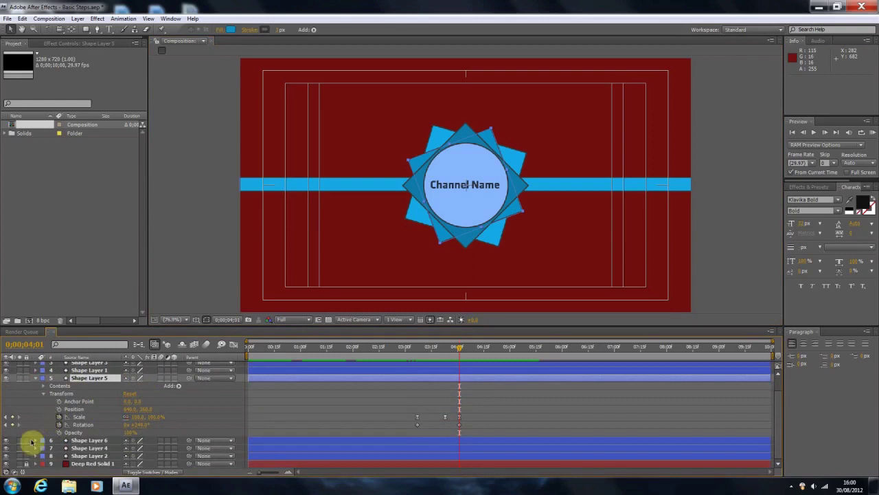
{"action": "left_click", "coordinate": [36, 443]}
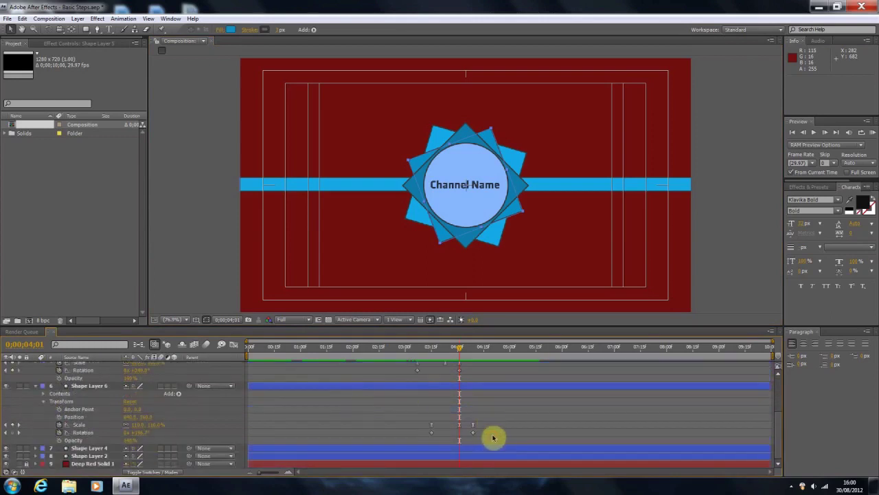
{"action": "left_click", "coordinate": [483, 435]}
{"action": "left_click_drag", "start_coordinate": [483, 435], "coordinate": [433, 427]}
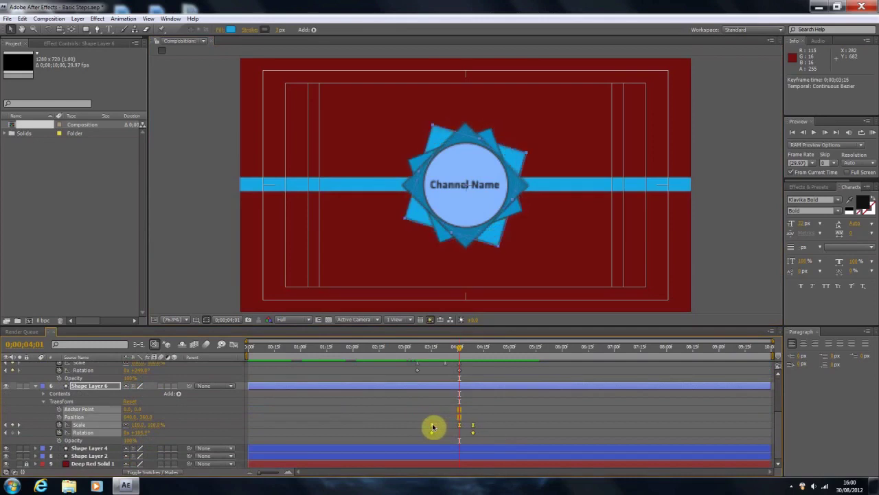
{"action": "left_click", "coordinate": [433, 427]}
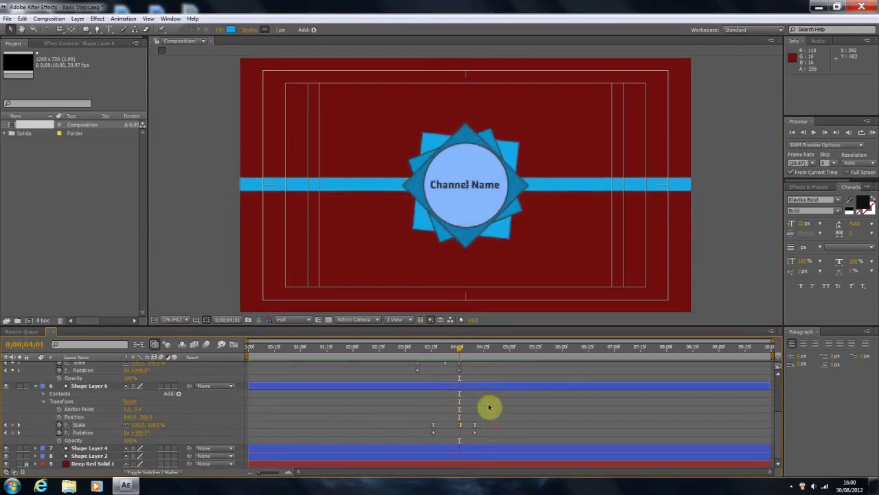
{"action": "left_click", "coordinate": [478, 351]}
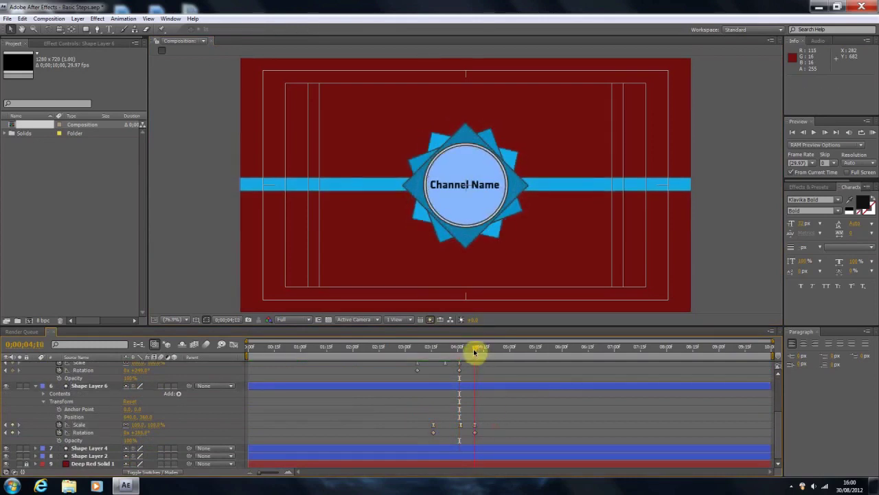
{"action": "left_click_drag", "start_coordinate": [474, 352], "coordinate": [474, 353]}
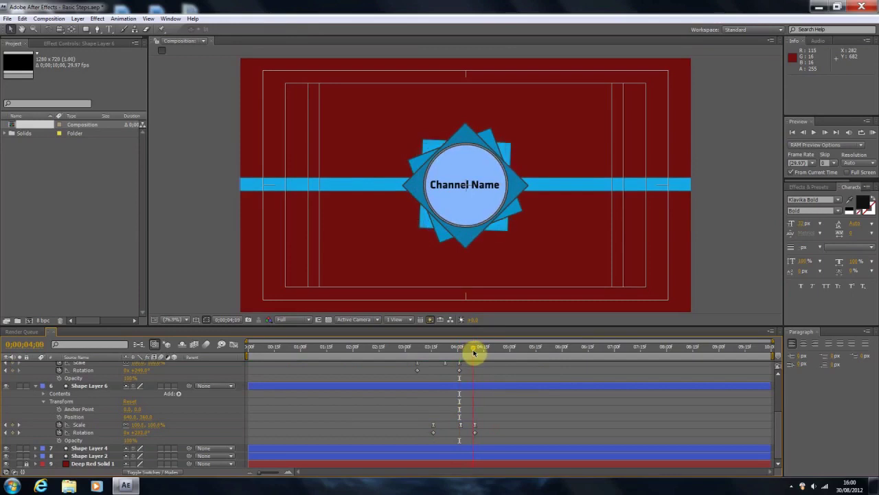
Move Shape Layer 6's last Rotation keyframe one frame later to 0;00;04;10
{"action": "left_click", "coordinate": [146, 431]}
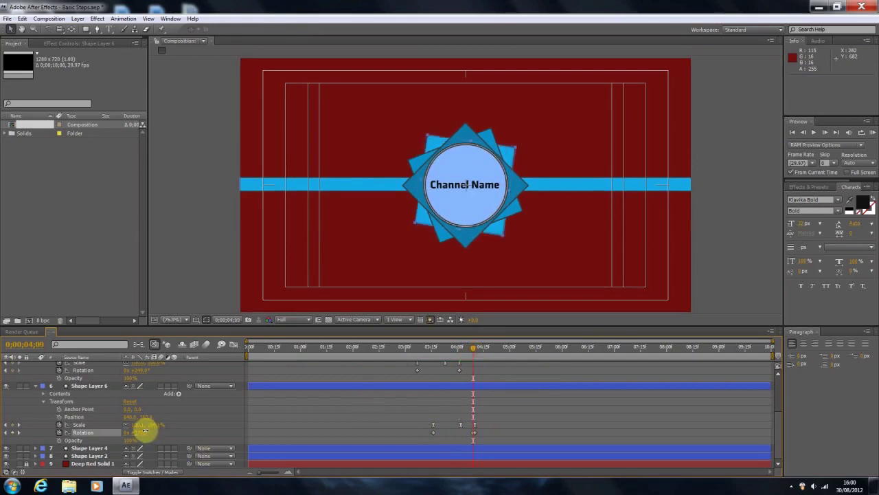
{"action": "left_click", "coordinate": [474, 432]}
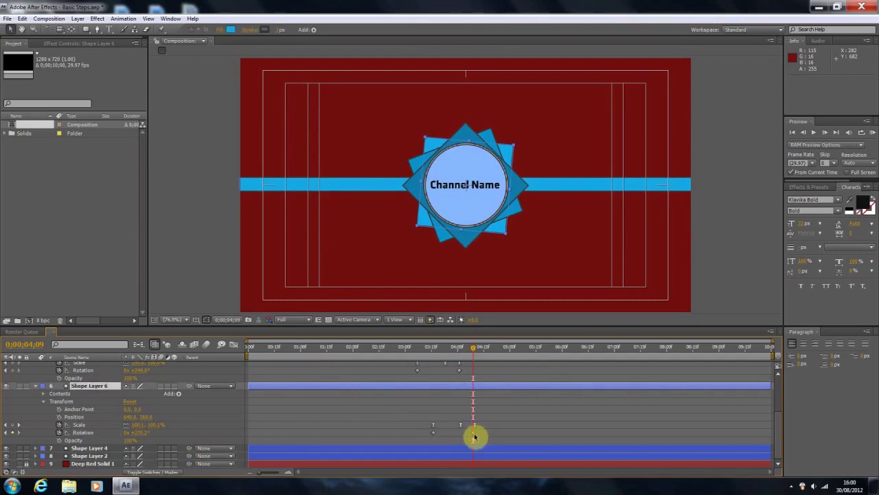
{"action": "left_click_drag", "start_coordinate": [474, 434], "coordinate": [476, 434]}
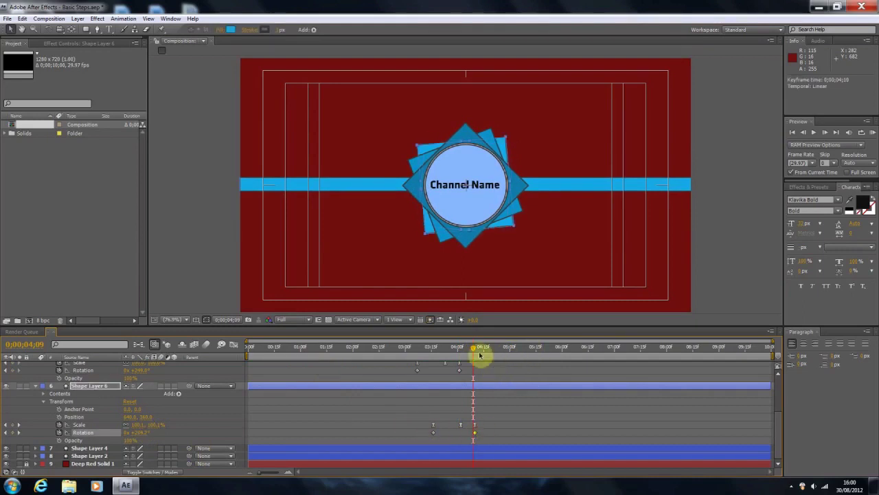
{"action": "left_click", "coordinate": [22, 433]}
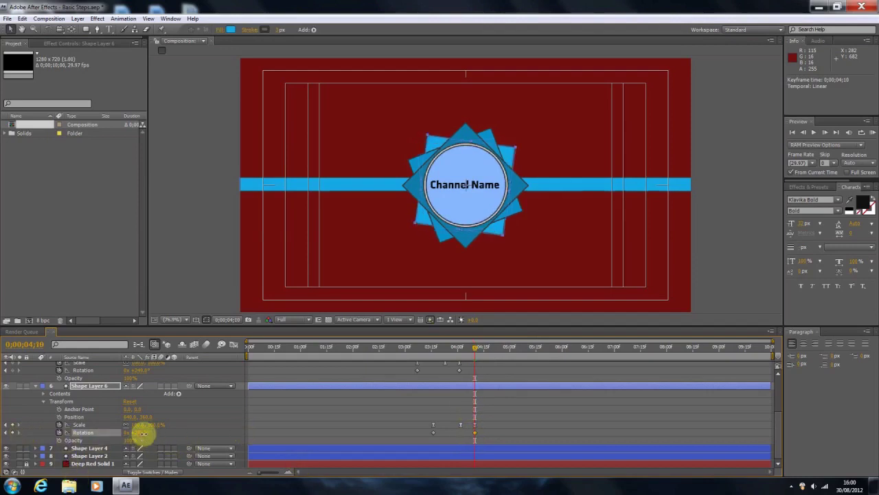
Scrub the timeline to preview the star spinning and shapes filling the frame
{"action": "left_click", "coordinate": [728, 266]}
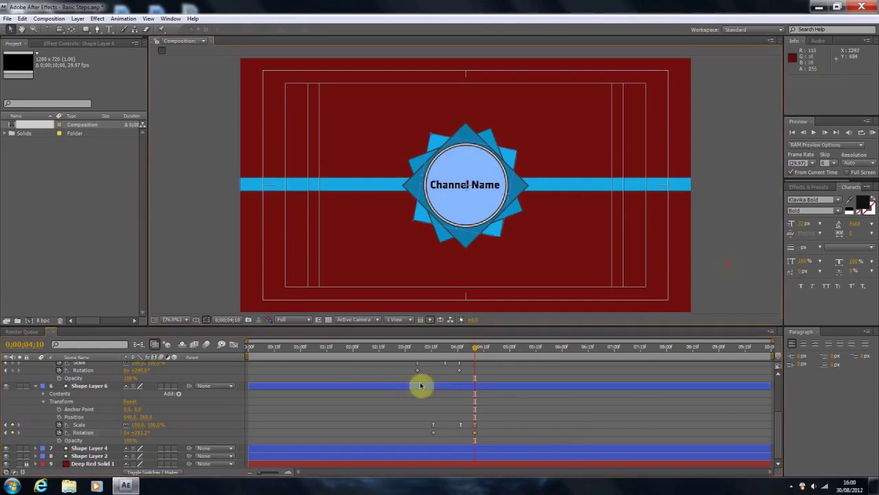
{"action": "mouse_move", "coordinate": [484, 354]}
{"action": "left_mouse_down"}
{"action": "mouse_move", "coordinate": [403, 350]}
{"action": "mouse_move", "coordinate": [483, 351]}
{"action": "left_mouse_up"}
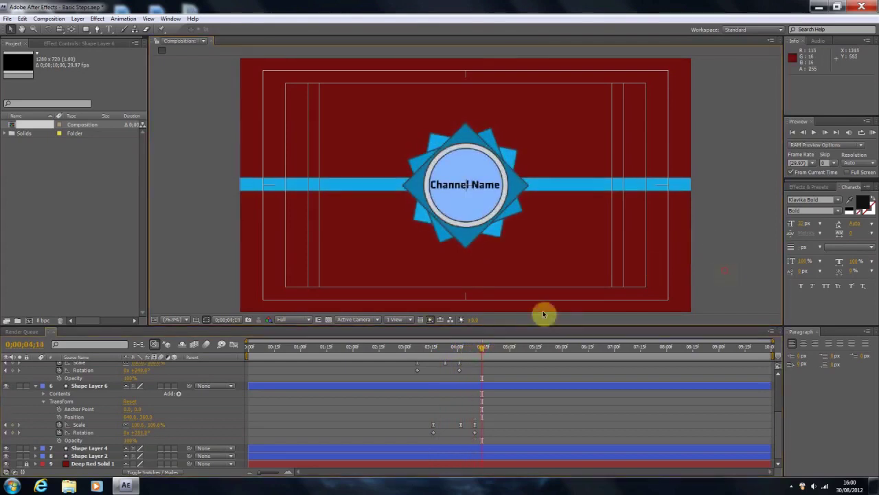
{"action": "left_click_drag", "start_coordinate": [486, 347], "coordinate": [580, 346]}
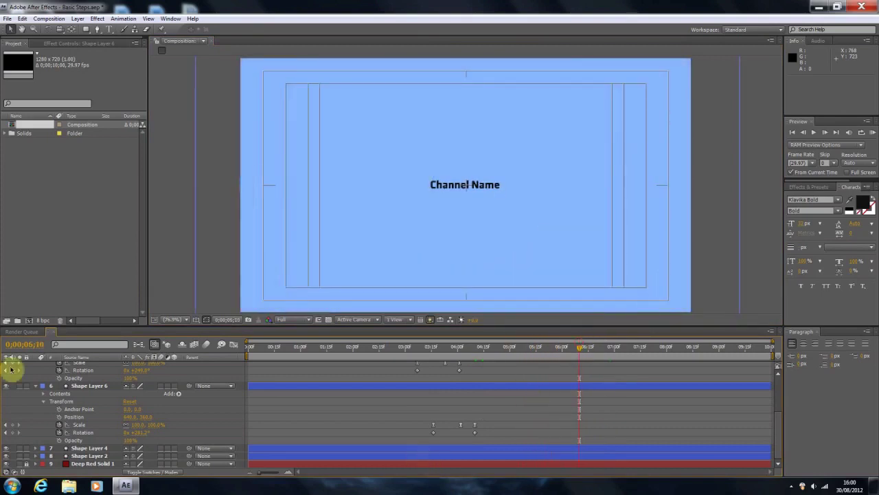
Collapse Shape Layers 5 and 6 and add a new empty shape layer
{"action": "left_click", "coordinate": [38, 386]}
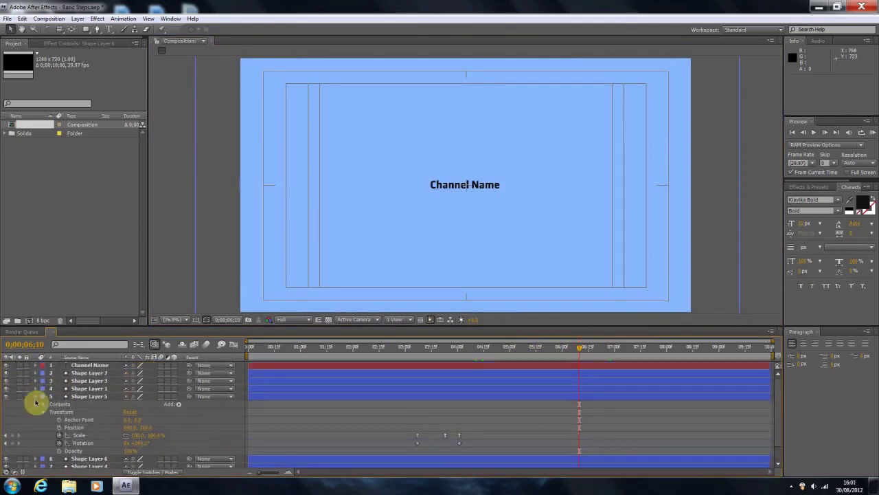
{"action": "left_click", "coordinate": [36, 397]}
{"action": "right_click", "coordinate": [112, 437]}
{"action": "mouse_move", "coordinate": [137, 387]}
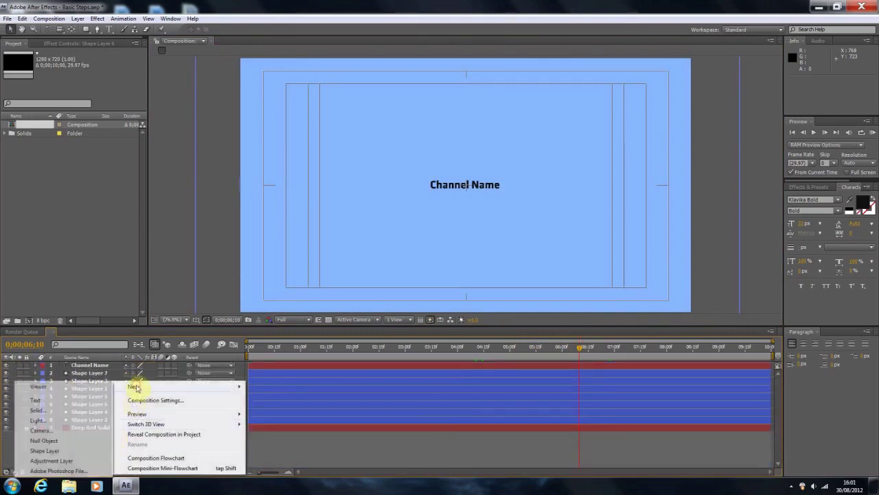
{"action": "left_click", "coordinate": [71, 448]}
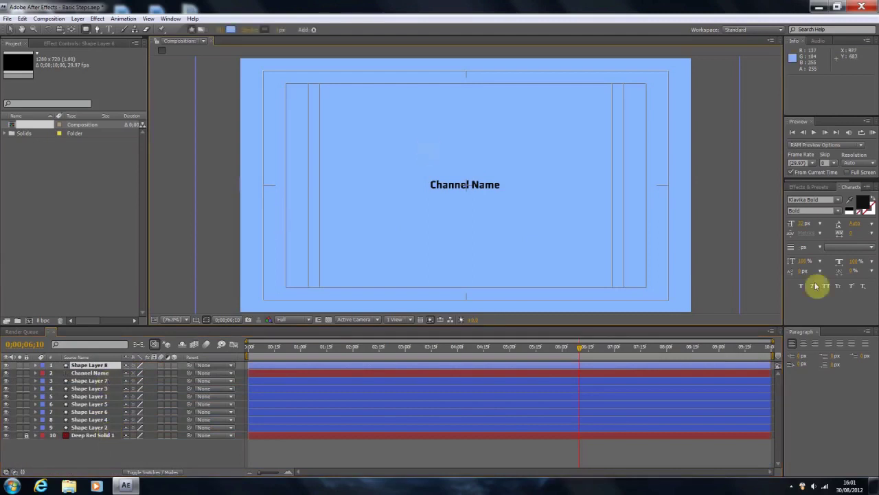
Set a very pale, near-white shape fill and confirm the stroke width
{"action": "left_click", "coordinate": [230, 29]}
{"action": "left_click_drag", "start_coordinate": [545, 310], "coordinate": [514, 310]}
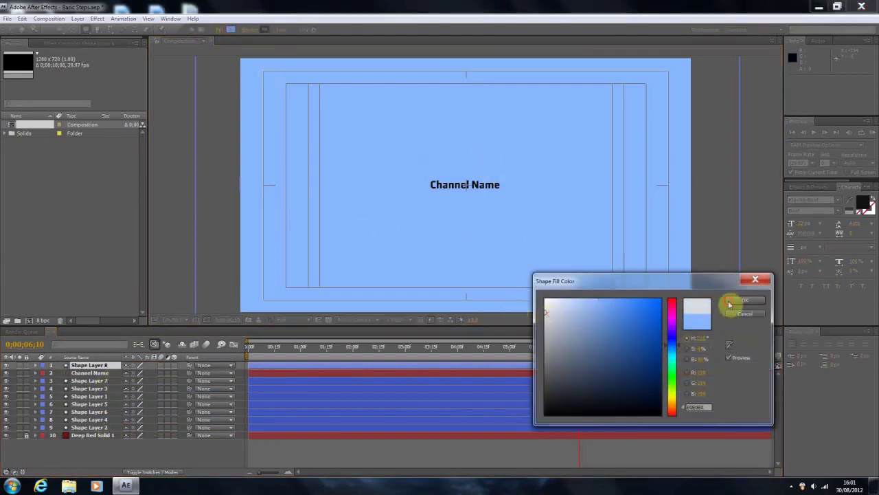
{"action": "left_click", "coordinate": [731, 300]}
{"action": "left_click", "coordinate": [281, 30]}
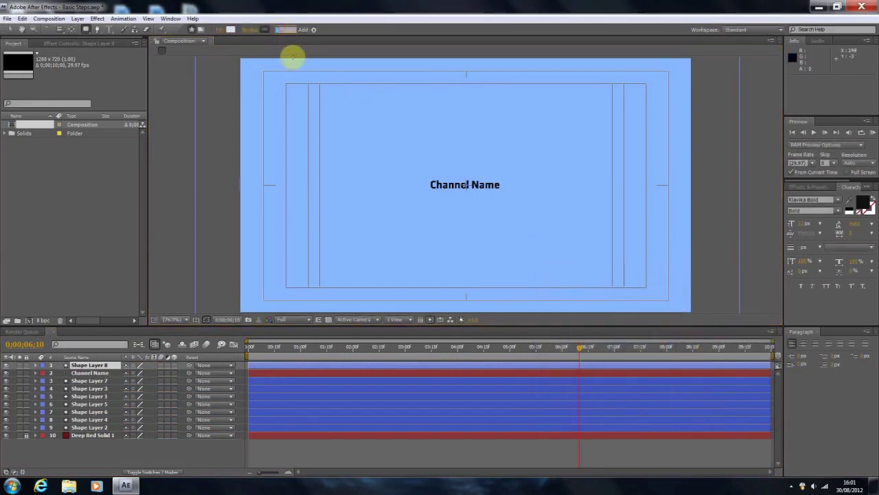
{"action": "key", "text": "Return"}
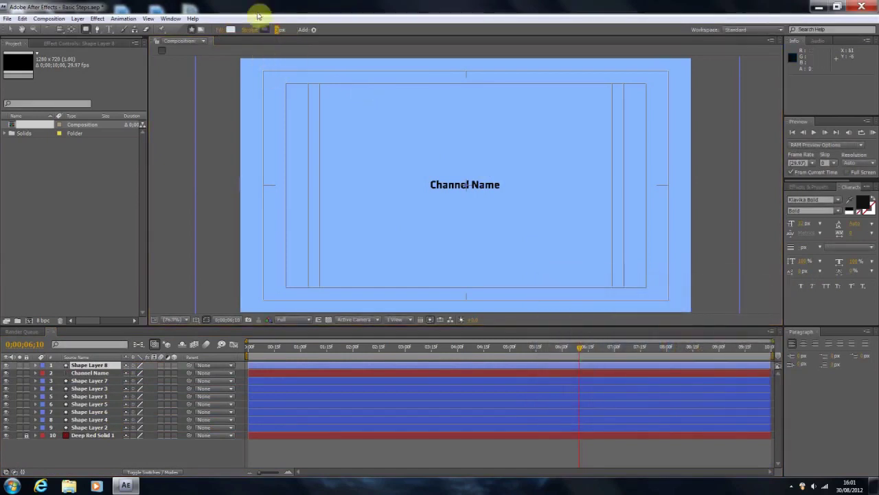
Draw a rounded square and centre it over Channel Name
{"action": "left_click", "coordinate": [85, 30]}
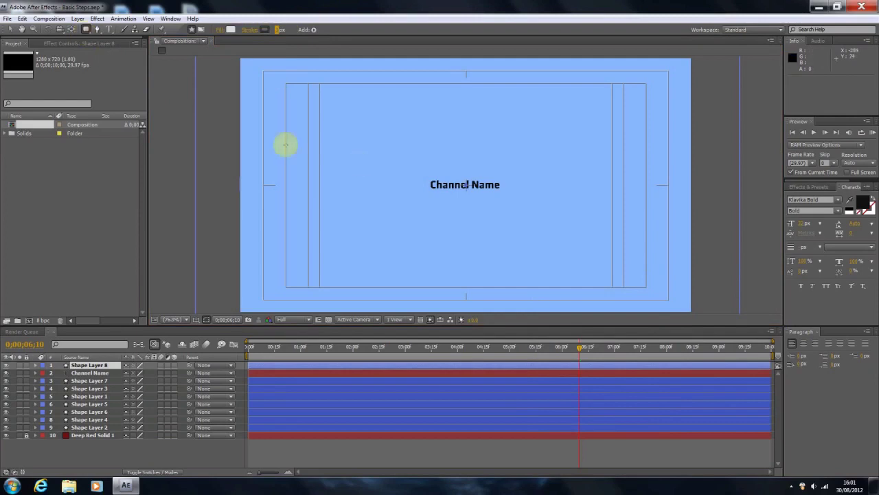
{"action": "left_click_drag", "start_coordinate": [426, 157], "coordinate": [495, 216]}
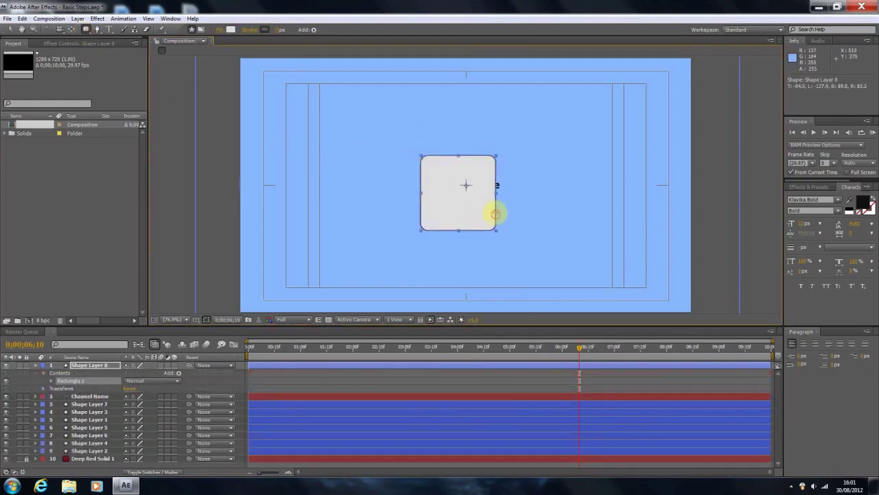
{"action": "left_click", "coordinate": [8, 30]}
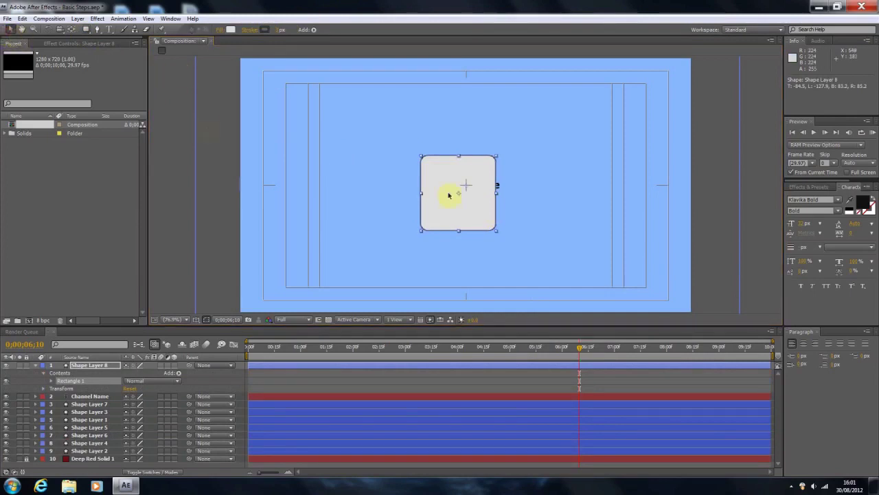
{"action": "left_click_drag", "start_coordinate": [450, 206], "coordinate": [457, 199]}
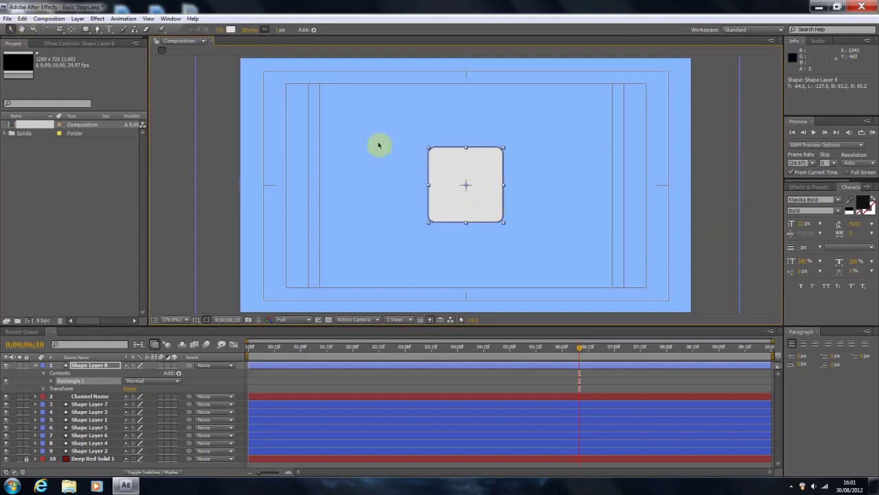
{"action": "key", "text": "ctrl+Down"}
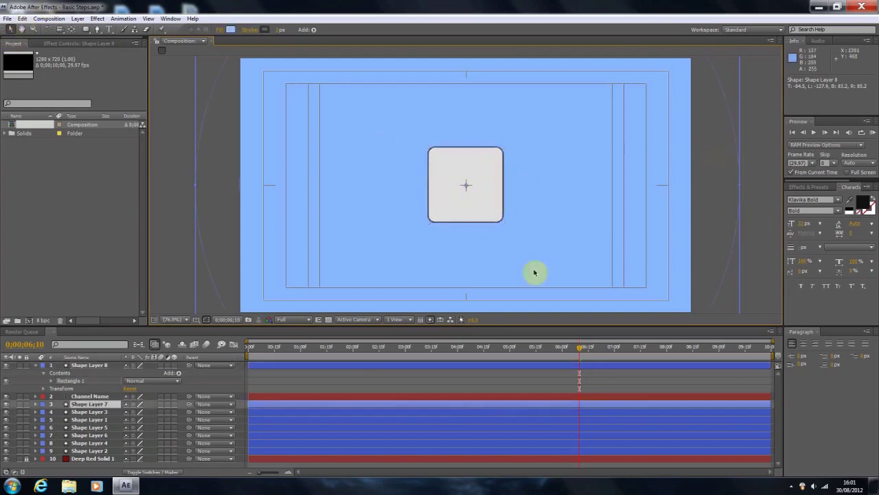
Copy the three Scale keyframes from Shape Layer 1
{"action": "left_click", "coordinate": [36, 366]}
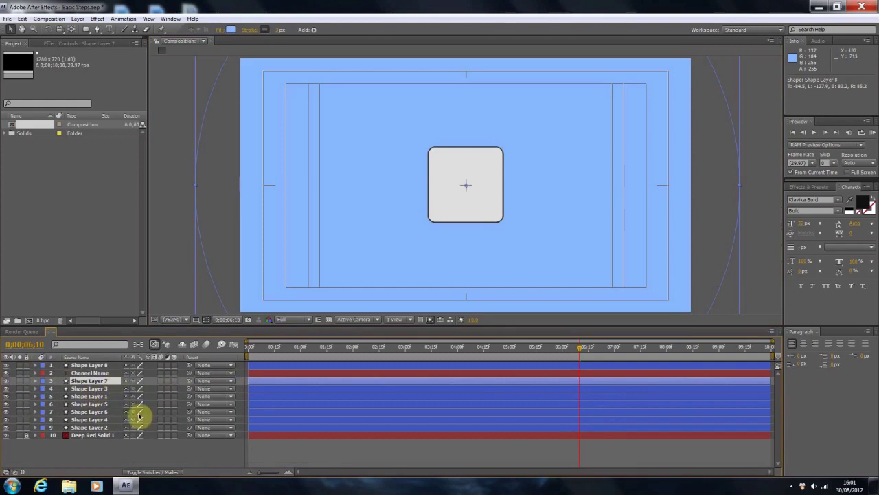
{"action": "left_click", "coordinate": [315, 346]}
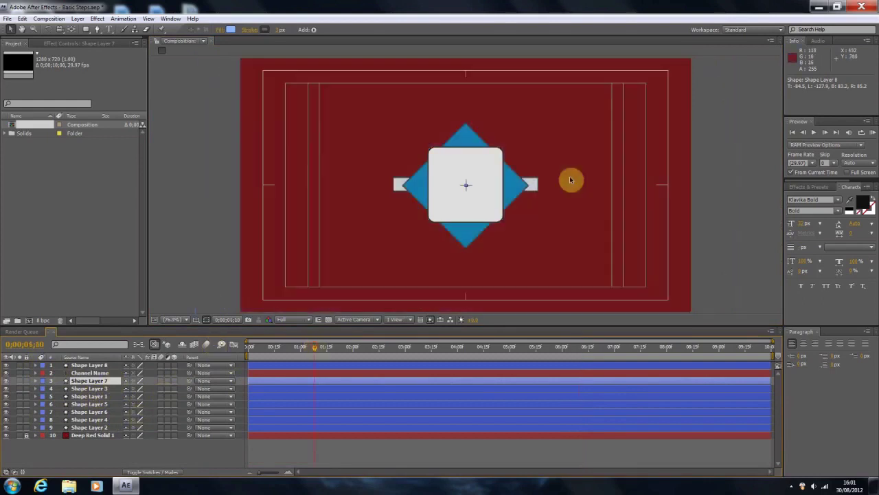
{"action": "left_click", "coordinate": [468, 237]}
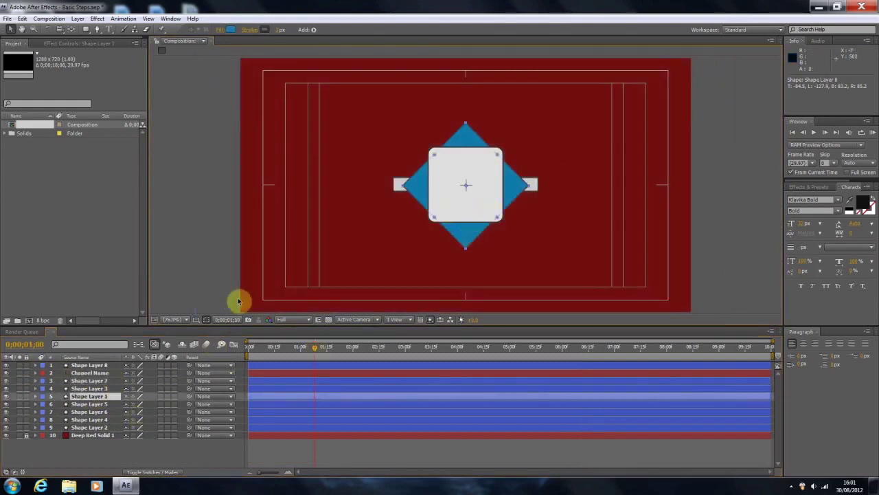
{"action": "left_click", "coordinate": [36, 396]}
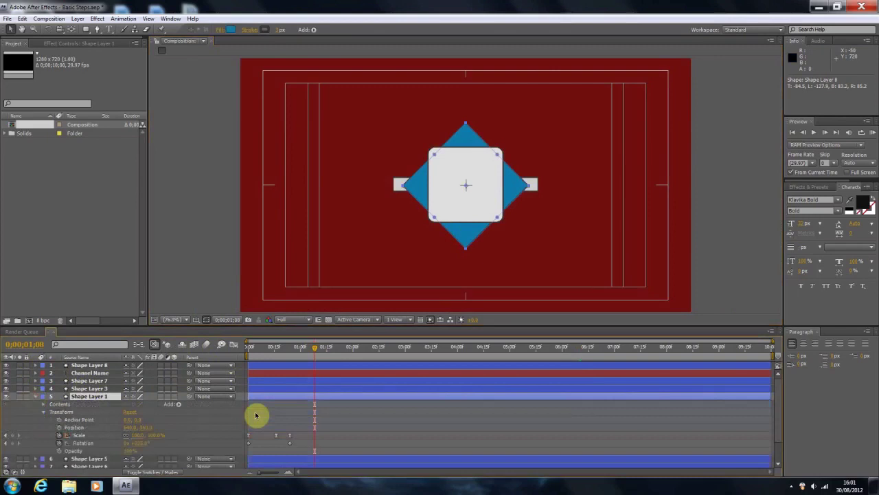
{"action": "left_click", "coordinate": [299, 434]}
{"action": "left_click_drag", "start_coordinate": [276, 434], "coordinate": [243, 434]}
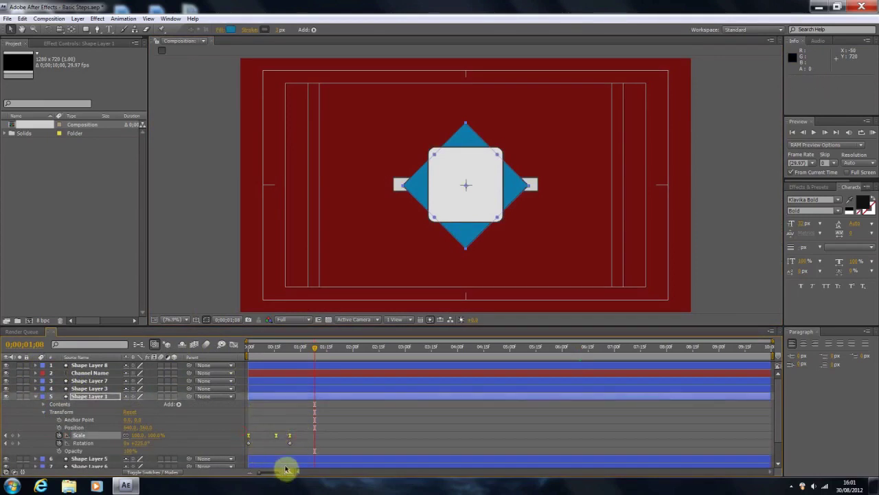
{"action": "key", "text": "ctrl+c"}
Paste the Scale keyframes onto Shape Layer 8 at about 6 seconds and preview
{"action": "left_click", "coordinate": [35, 396]}
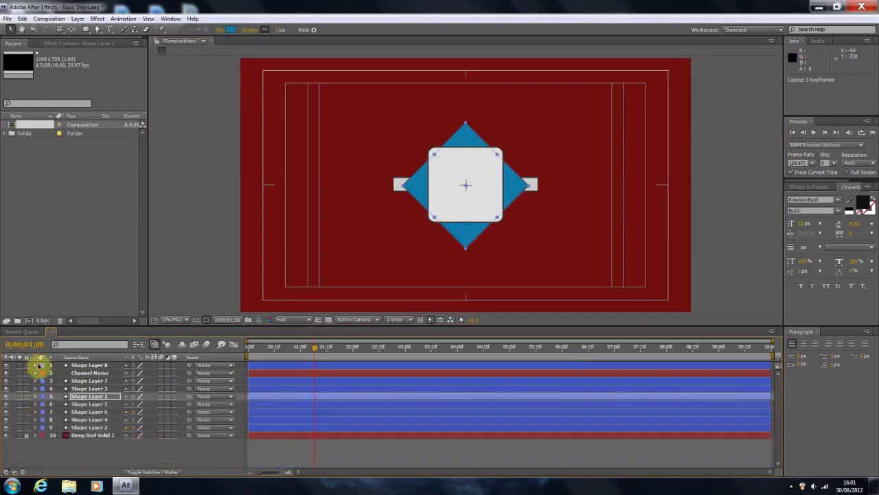
{"action": "left_click", "coordinate": [36, 364]}
{"action": "left_click_drag", "start_coordinate": [471, 348], "coordinate": [561, 348]}
{"action": "left_click", "coordinate": [44, 372]}
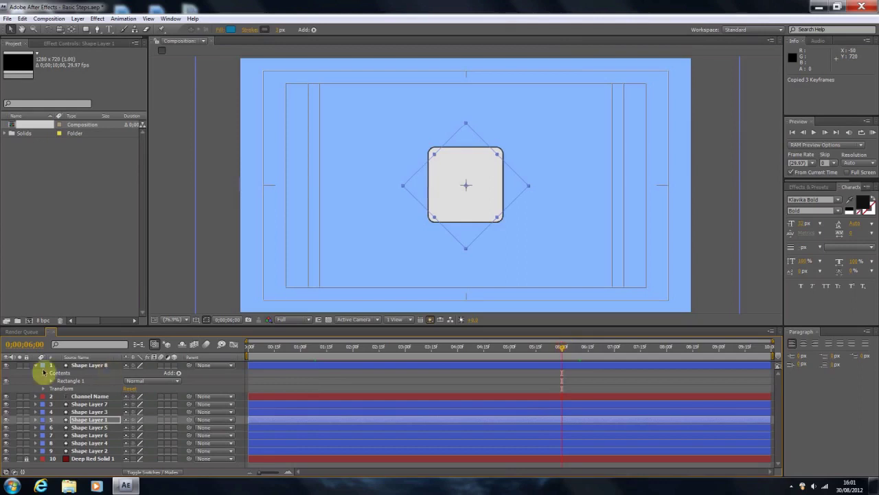
{"action": "left_click", "coordinate": [44, 389]}
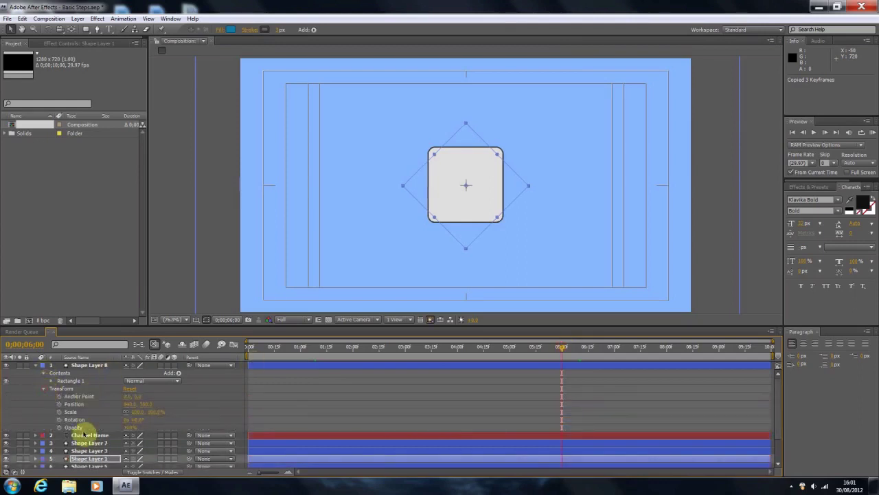
{"action": "left_click", "coordinate": [73, 412]}
{"action": "key", "text": "ctrl+v"}
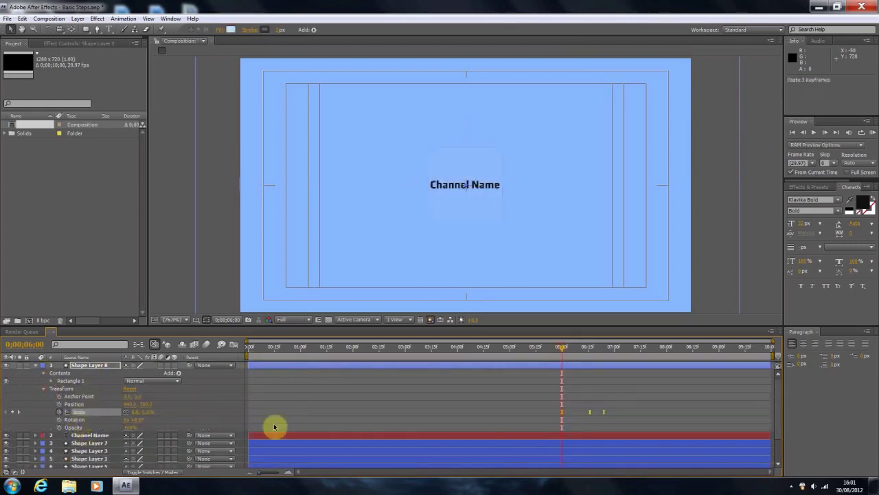
{"action": "left_click_drag", "start_coordinate": [538, 340], "coordinate": [615, 353]}
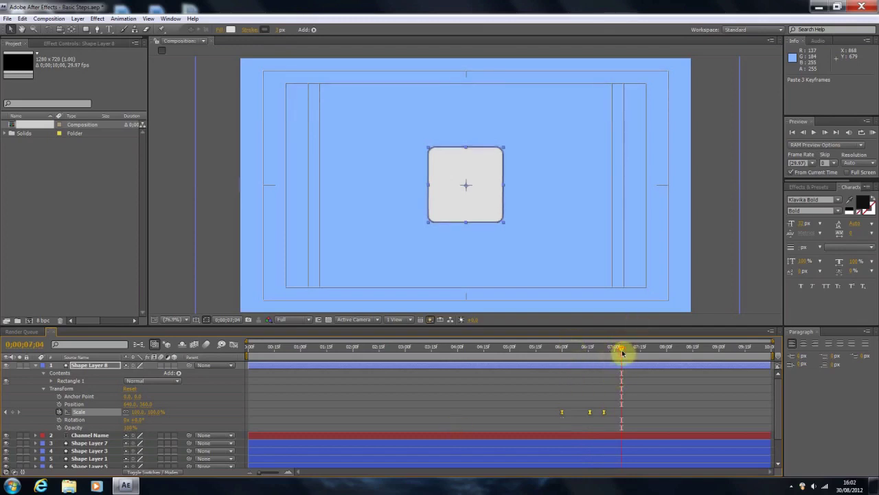
{"action": "left_click_drag", "start_coordinate": [620, 352], "coordinate": [618, 353]}
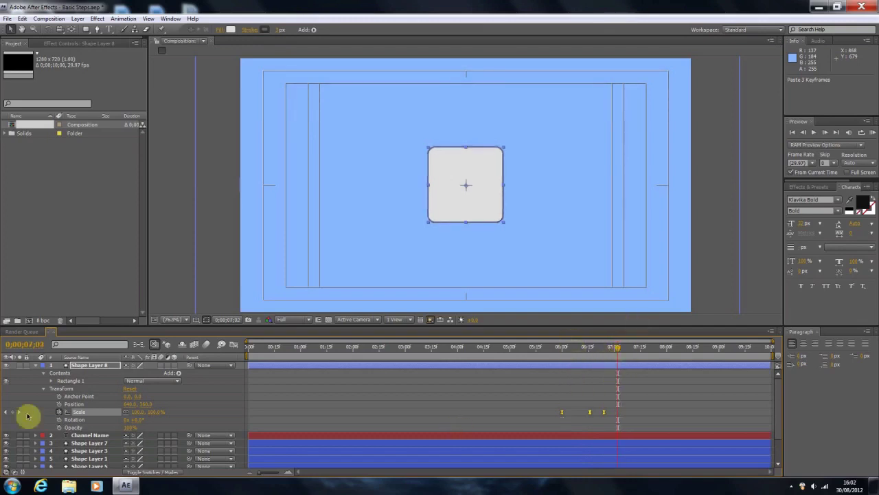
Shift both Channel Name Opacity keyframes left so the fade finishes at 7:00, then preview
{"action": "left_click", "coordinate": [37, 370]}
{"action": "left_click", "coordinate": [98, 374]}
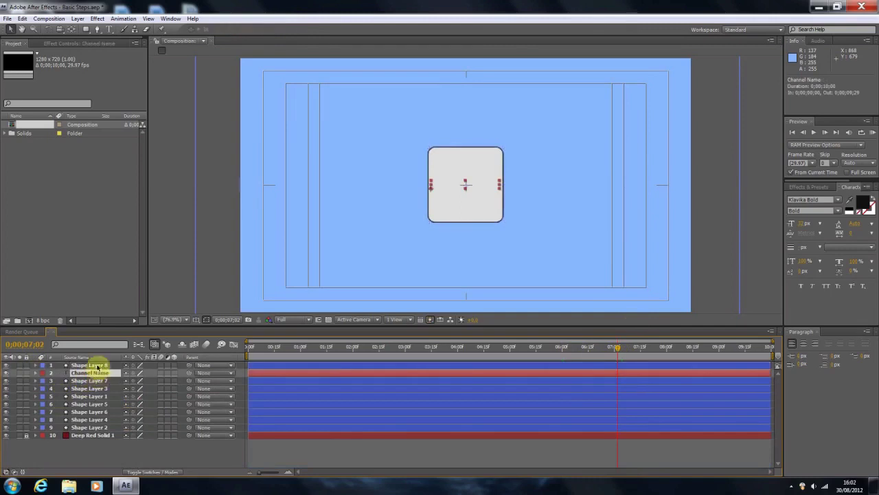
{"action": "left_click", "coordinate": [36, 372]}
{"action": "left_click_drag", "start_coordinate": [493, 426], "coordinate": [609, 425]}
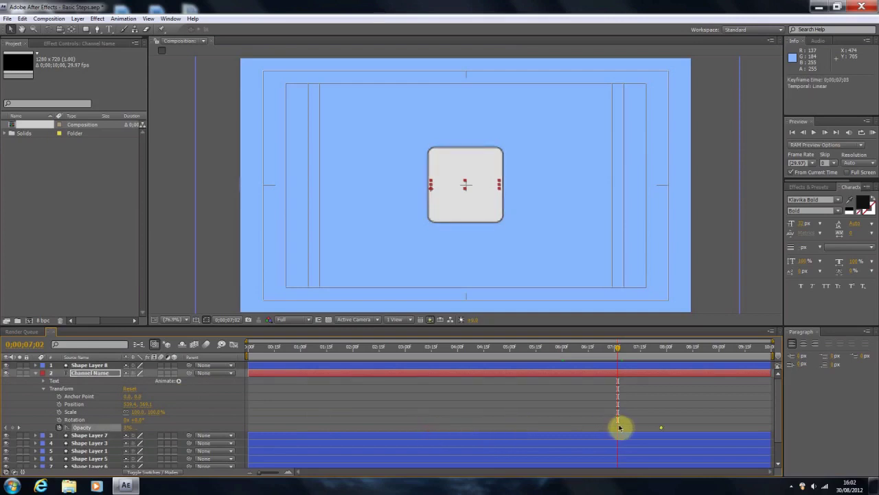
{"action": "left_click_drag", "start_coordinate": [614, 429], "coordinate": [578, 432]}
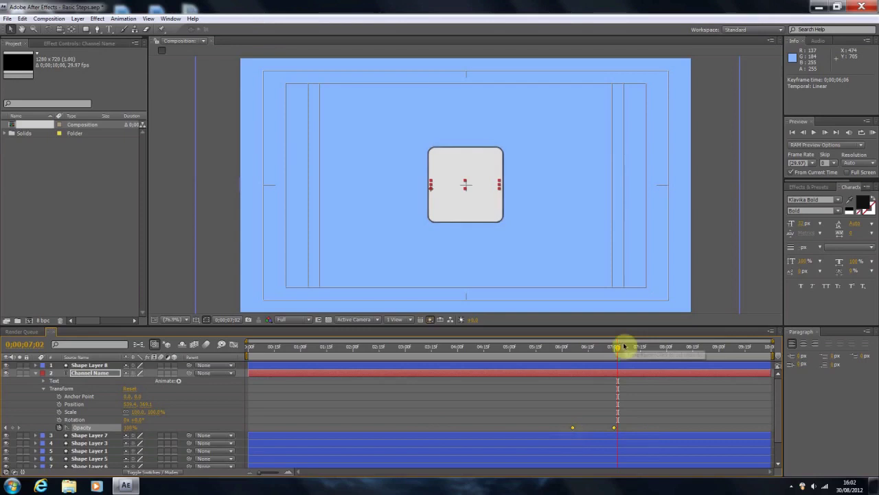
{"action": "mouse_move", "coordinate": [614, 353]}
{"action": "left_mouse_down"}
{"action": "mouse_move", "coordinate": [548, 357]}
{"action": "mouse_move", "coordinate": [614, 357]}
{"action": "left_mouse_up"}
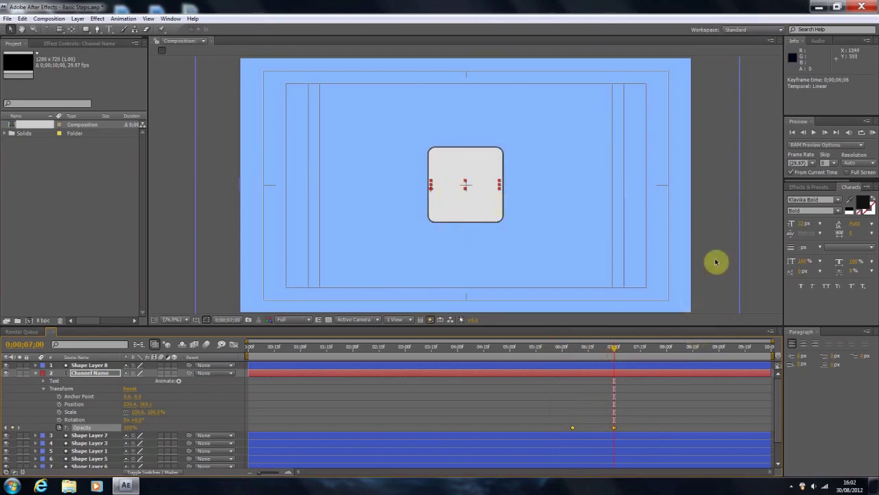
{"action": "left_click", "coordinate": [622, 349]}
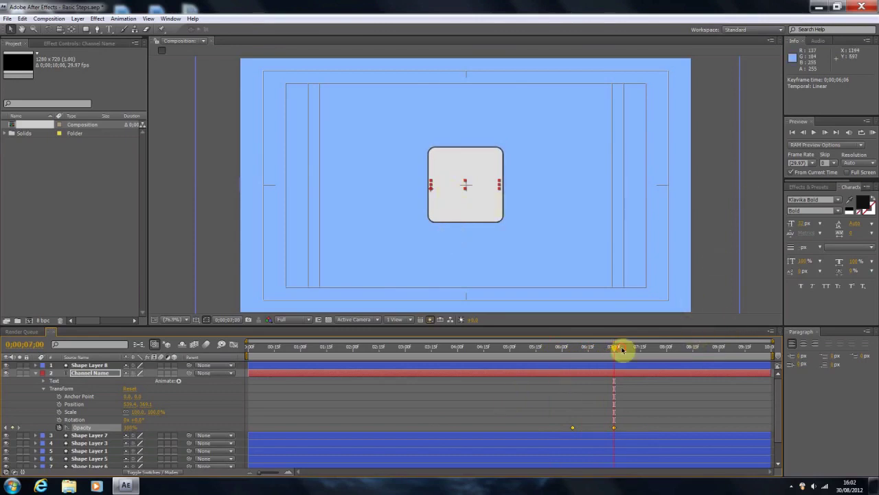
Keyframe Channel Name's Position so it slides beneath the rounded square by 7:21
{"action": "left_click", "coordinate": [67, 410]}
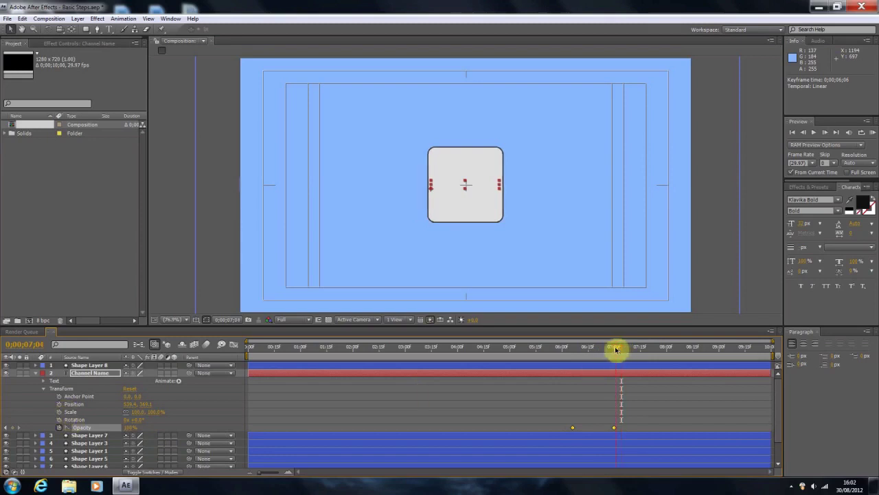
{"action": "left_click", "coordinate": [59, 404]}
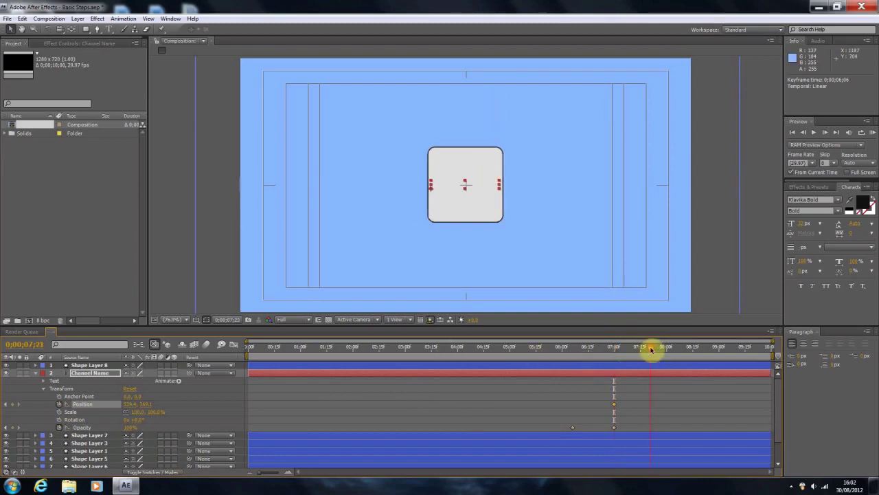
{"action": "left_click", "coordinate": [12, 404]}
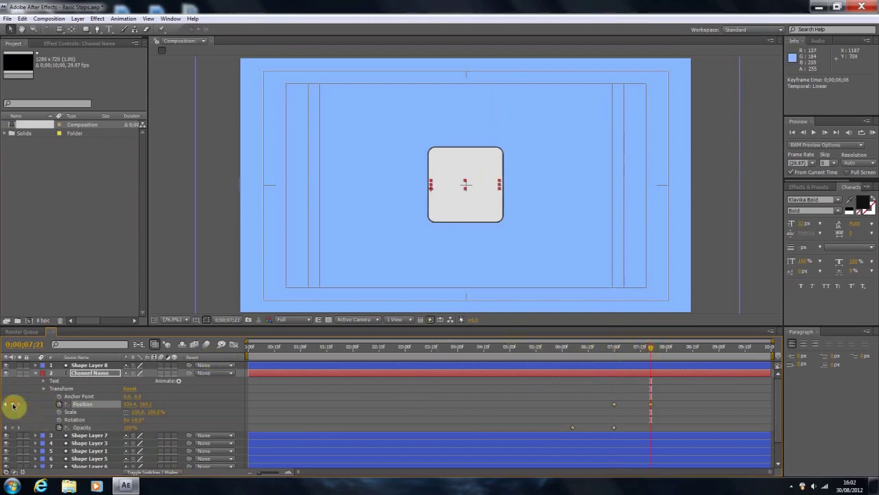
{"action": "left_click_drag", "start_coordinate": [482, 199], "coordinate": [481, 234]}
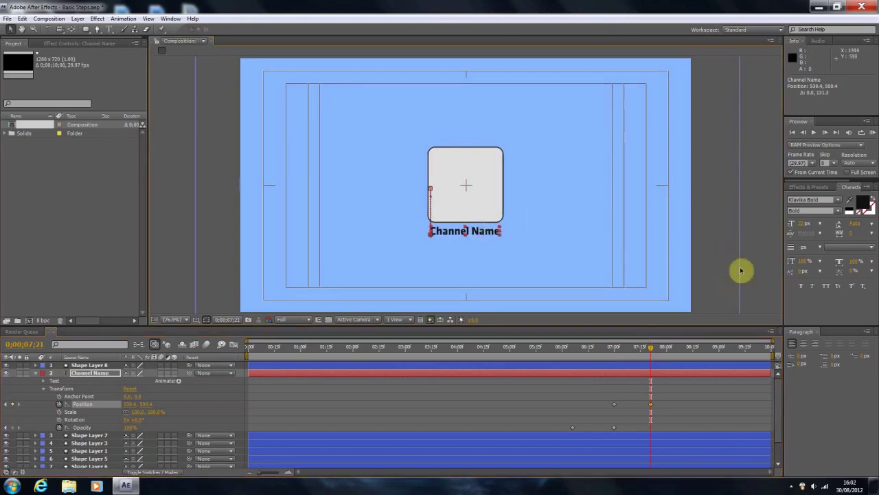
{"action": "mouse_move", "coordinate": [649, 346]}
{"action": "left_mouse_down"}
{"action": "mouse_move", "coordinate": [618, 348]}
{"action": "mouse_move", "coordinate": [659, 346]}
{"action": "left_mouse_up"}
{"action": "left_click", "coordinate": [707, 265]}
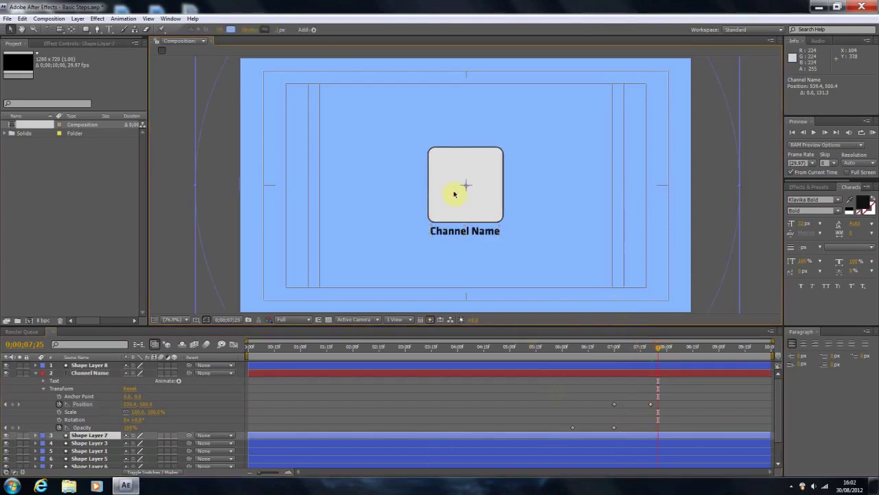
Change the Channel Name font to Gotham Book Regular
{"action": "left_click", "coordinate": [790, 486]}
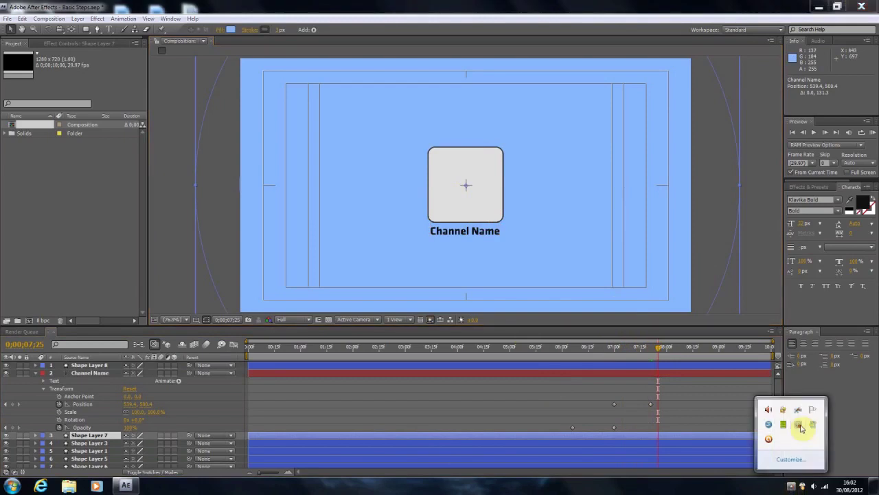
{"action": "left_click", "coordinate": [722, 239]}
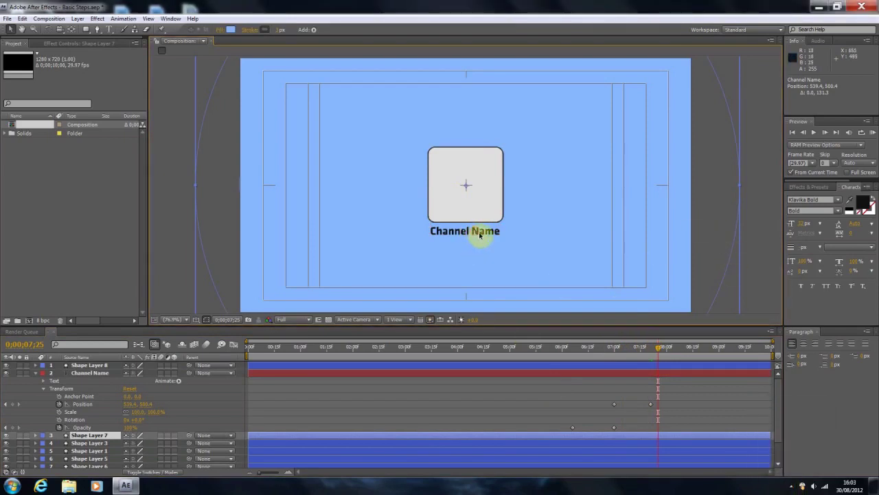
{"action": "left_click", "coordinate": [35, 372]}
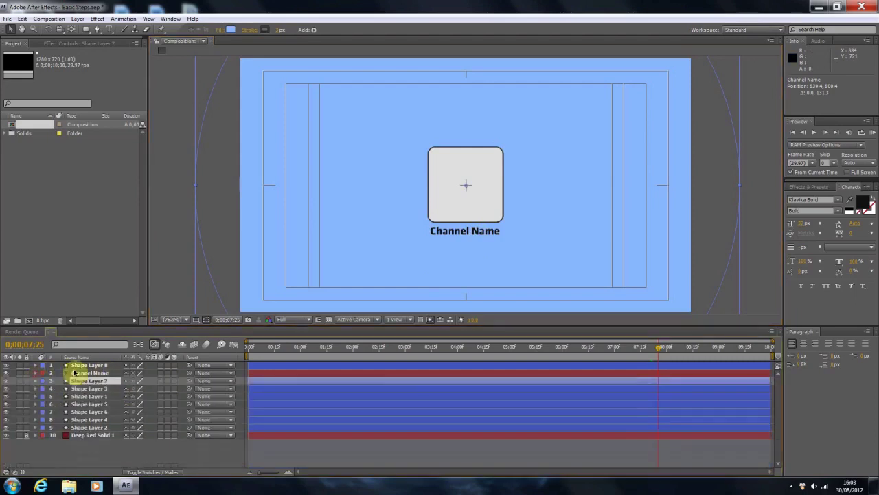
{"action": "double_click", "coordinate": [74, 372]}
{"action": "left_click", "coordinate": [833, 199]}
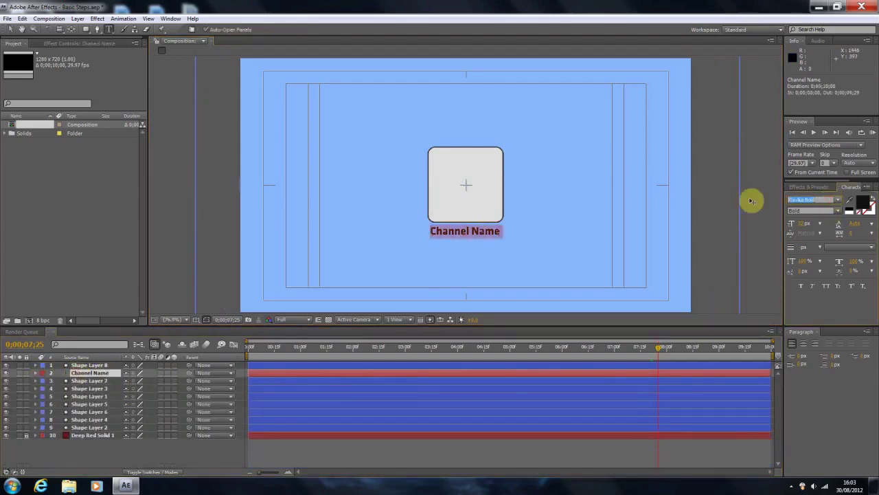
{"action": "type", "text": "otham Book"}
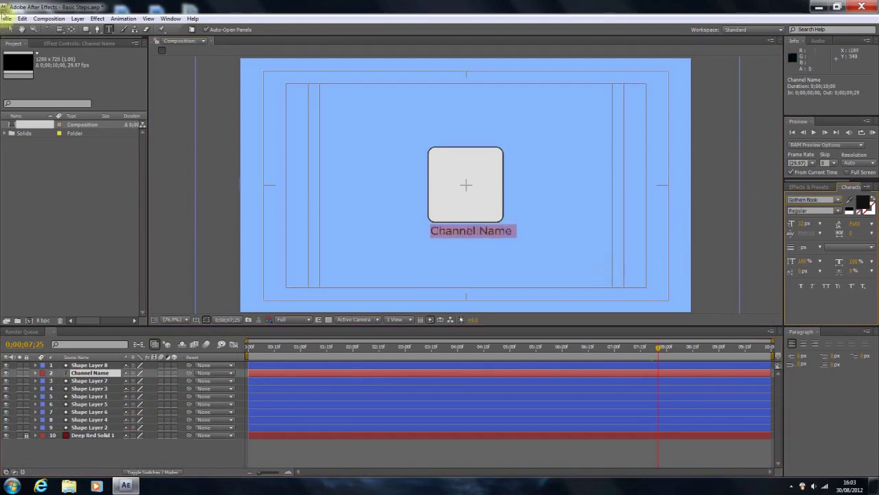
{"action": "left_click", "coordinate": [11, 30]}
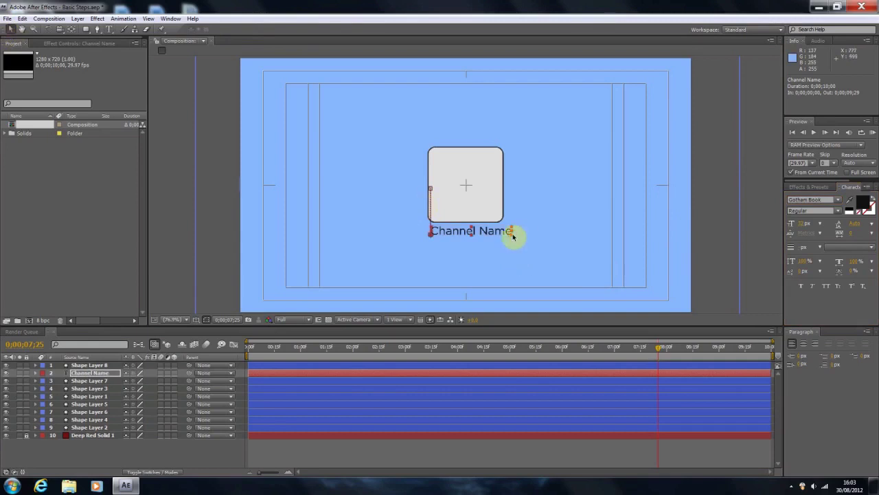
Squeeze Channel Name to about 84% width and nudge the Shape Layer 7 circle right
{"action": "left_click_drag", "start_coordinate": [513, 236], "coordinate": [500, 240]}
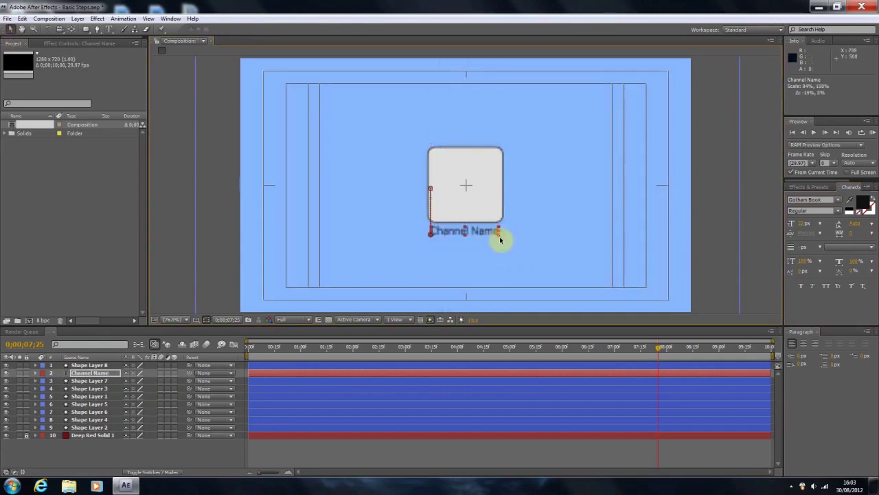
{"action": "left_click", "coordinate": [552, 252]}
{"action": "left_click", "coordinate": [708, 233]}
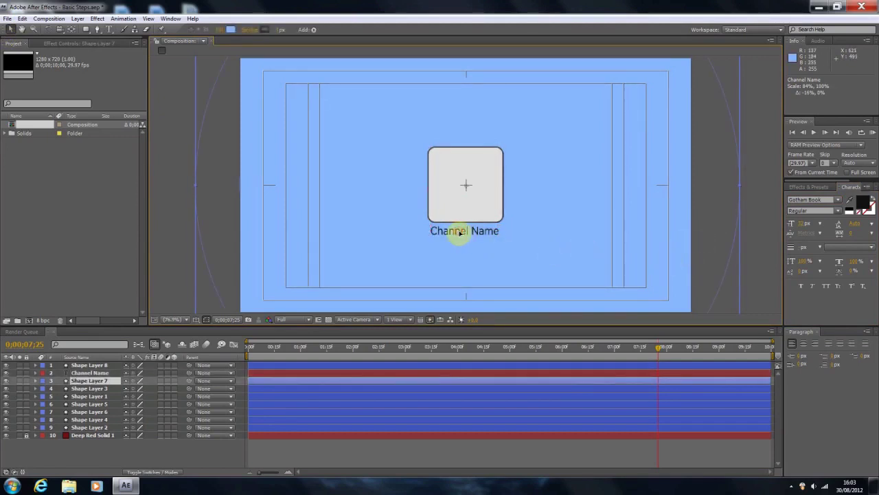
{"action": "left_click_drag", "start_coordinate": [459, 232], "coordinate": [462, 232]}
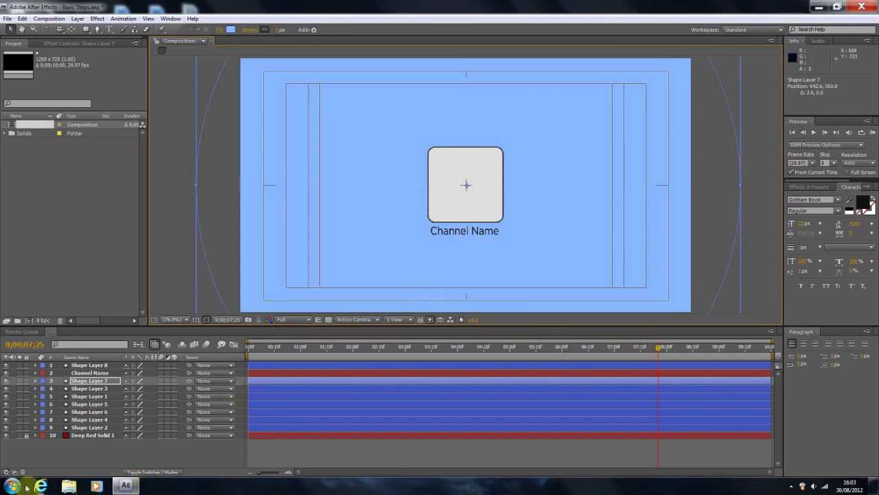
{"action": "key", "text": "super"}
Import Website.png from the Useful Icons folder into the project
{"action": "left_click", "coordinate": [8, 27]}
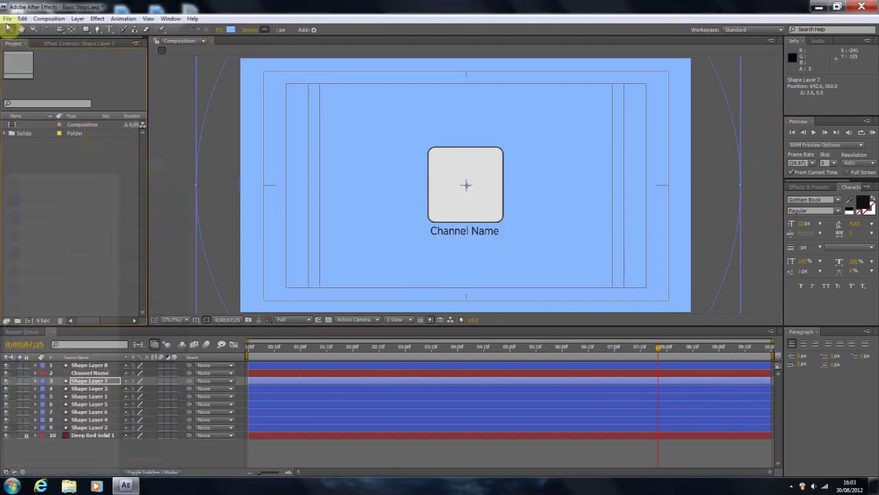
{"action": "left_click", "coordinate": [7, 19]}
{"action": "mouse_move", "coordinate": [137, 167]}
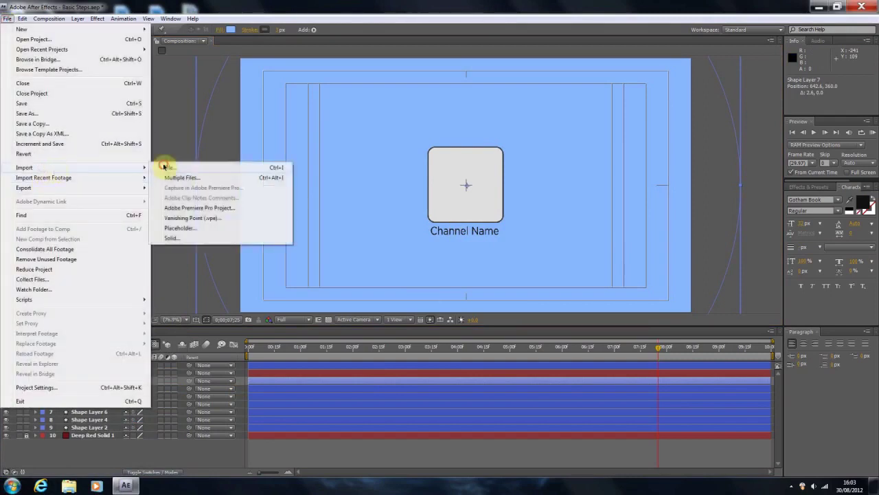
{"action": "left_click", "coordinate": [165, 167]}
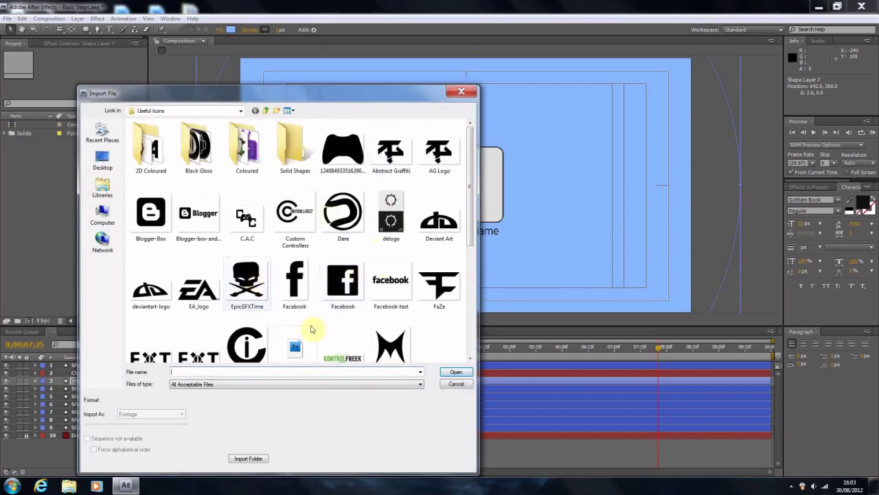
{"action": "left_click_drag", "start_coordinate": [465, 217], "coordinate": [461, 349]}
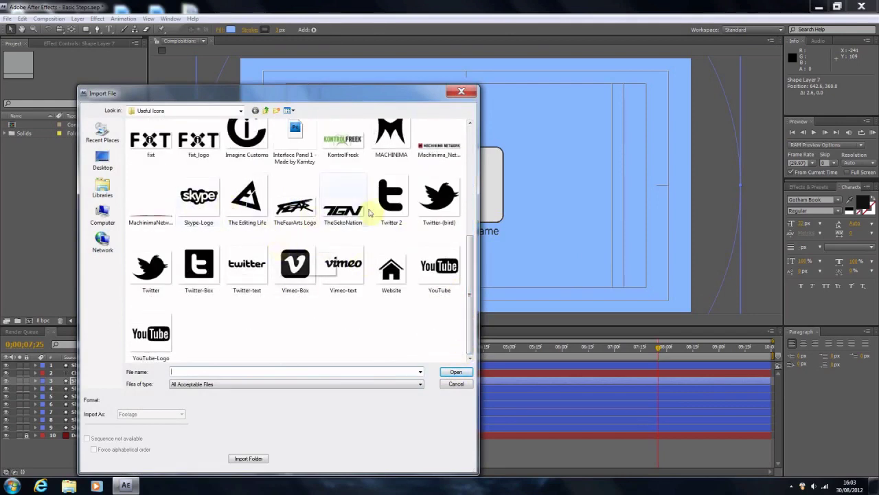
{"action": "left_click", "coordinate": [376, 264]}
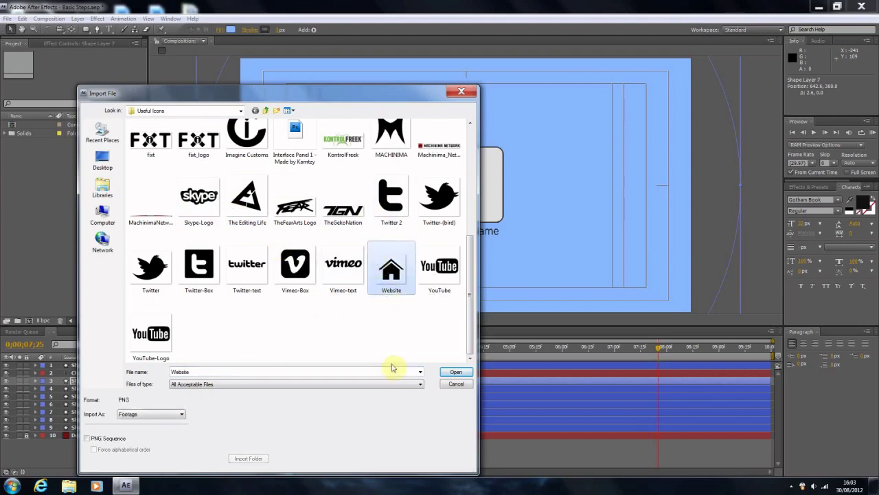
{"action": "left_click", "coordinate": [451, 372]}
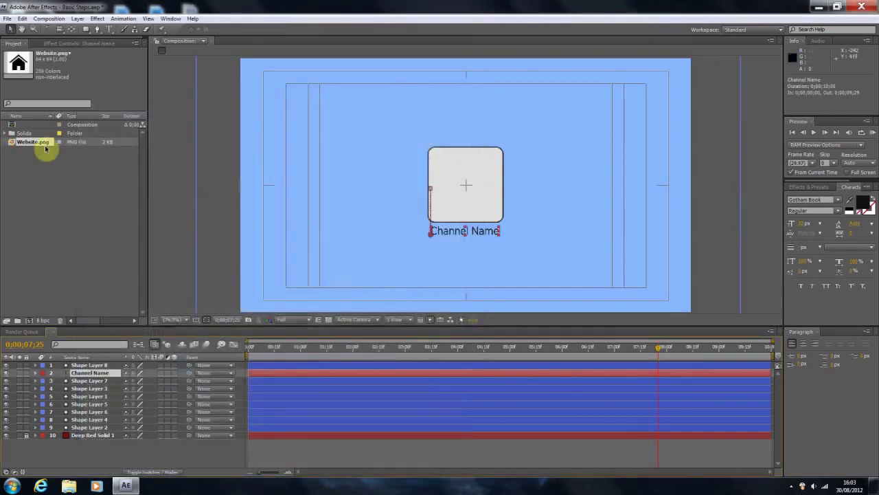
Add Website.png as the top timeline layer with Multiply blending mode
{"action": "left_click_drag", "start_coordinate": [33, 142], "coordinate": [118, 365]}
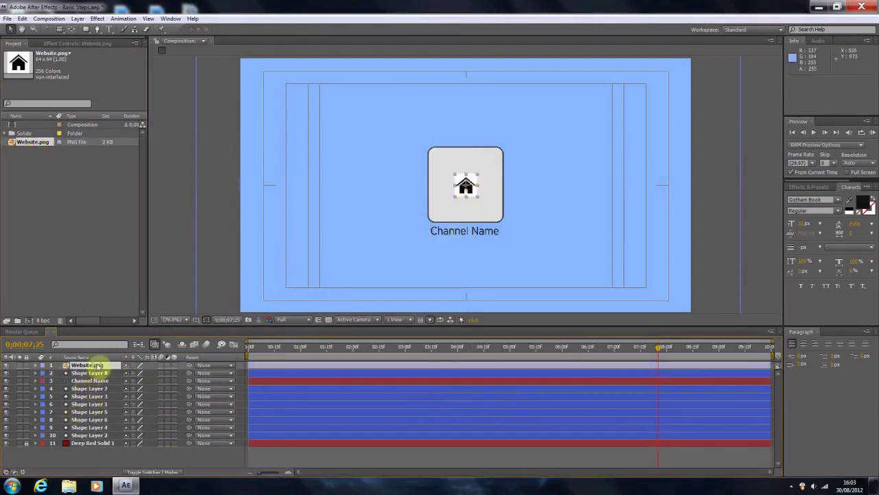
{"action": "right_click", "coordinate": [96, 364]}
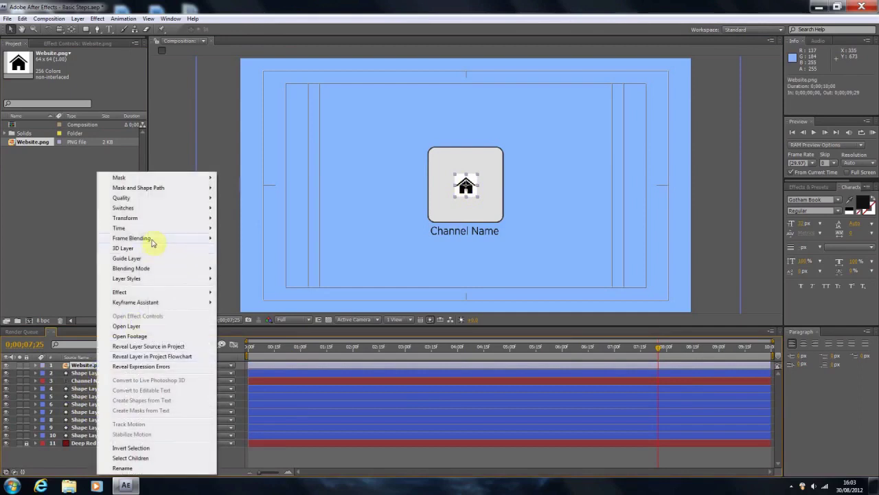
{"action": "mouse_move", "coordinate": [152, 243]}
{"action": "mouse_move", "coordinate": [149, 270]}
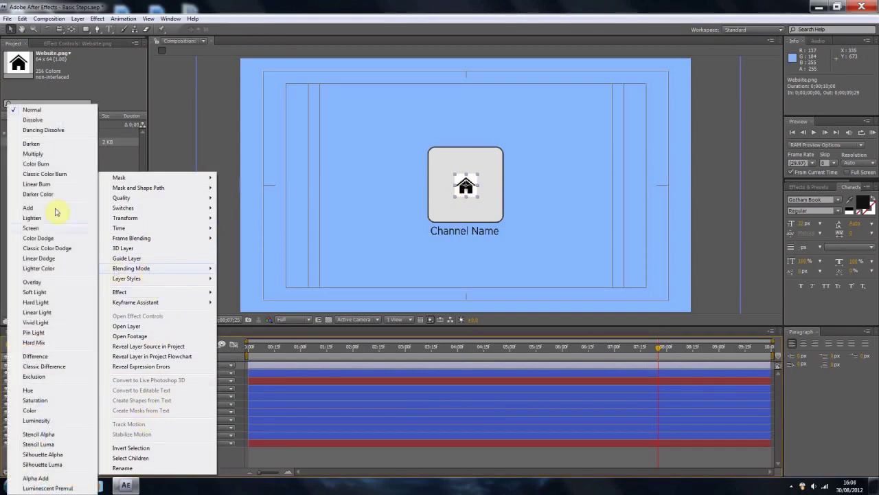
{"action": "left_click", "coordinate": [53, 159]}
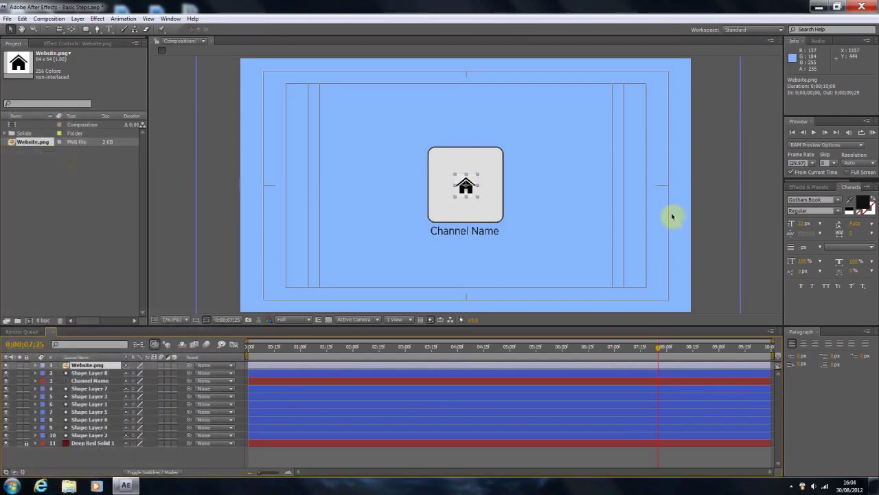
{"action": "left_click", "coordinate": [439, 252]}
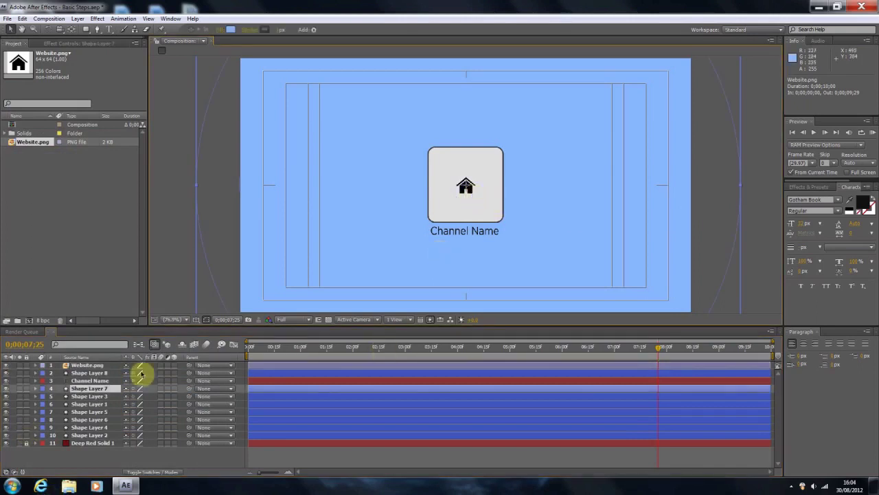
Lock Shape Layer 7 and try enlarging the Website.png house logo
{"action": "left_click", "coordinate": [20, 388]}
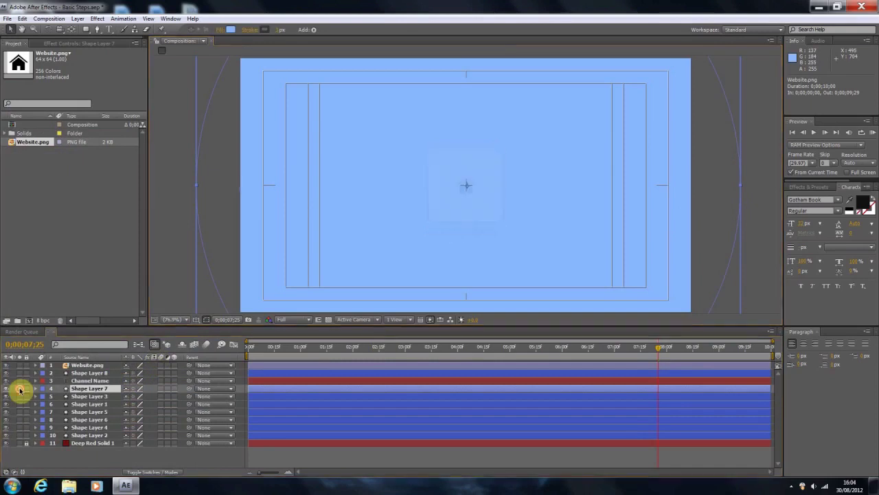
{"action": "left_click", "coordinate": [20, 389]}
{"action": "left_click", "coordinate": [26, 389]}
{"action": "left_click", "coordinate": [464, 185]}
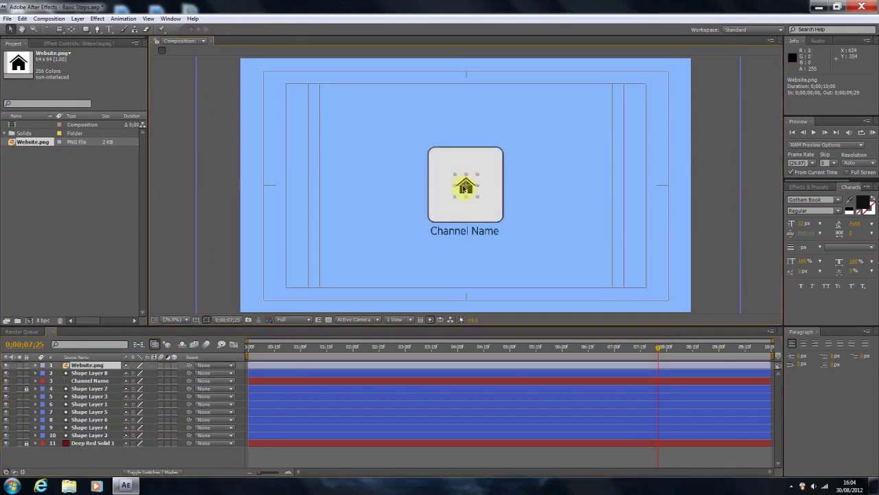
{"action": "left_click", "coordinate": [447, 167]}
{"action": "left_click", "coordinate": [467, 187]}
{"action": "left_click_drag", "start_coordinate": [491, 161], "coordinate": [491, 161]}
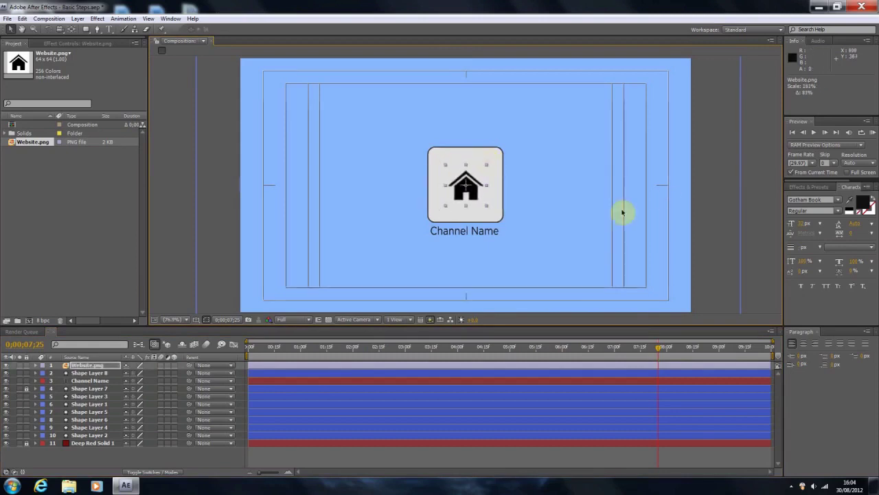
{"action": "left_click", "coordinate": [573, 234]}
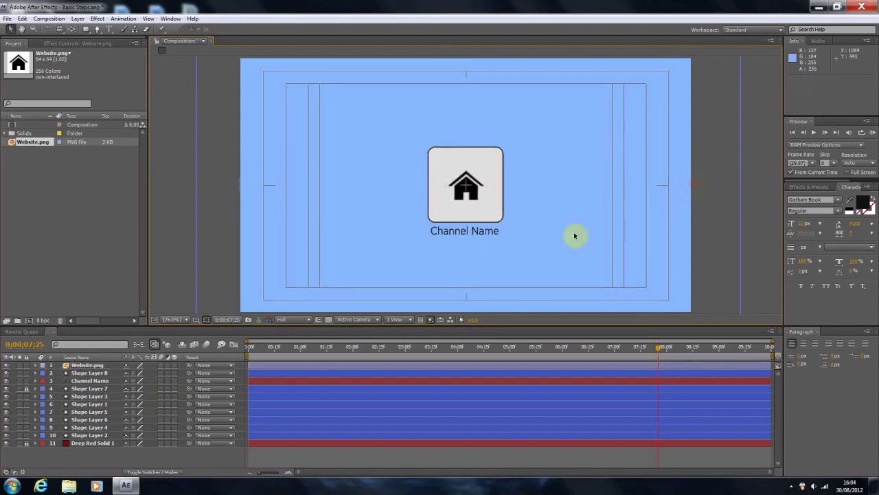
Shrink the house logo to fit centred in the square and show its Opacity
{"action": "left_click", "coordinate": [473, 195]}
{"action": "left_click", "coordinate": [691, 204]}
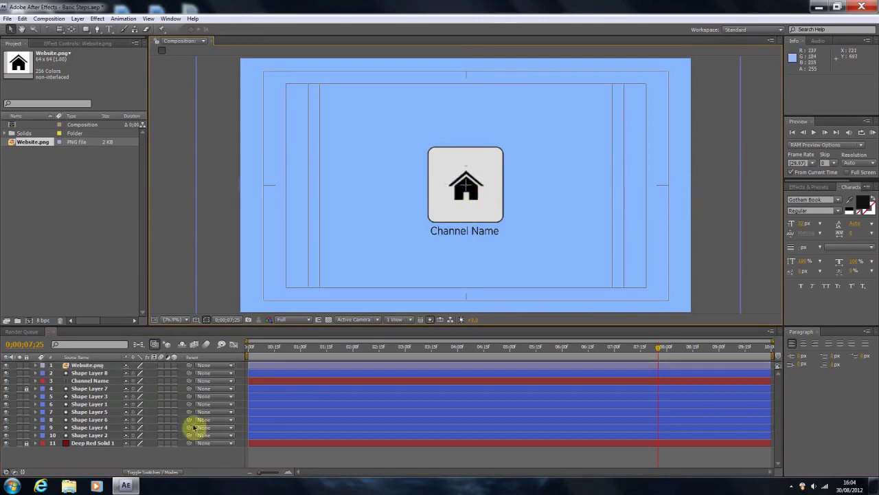
{"action": "left_click", "coordinate": [484, 201]}
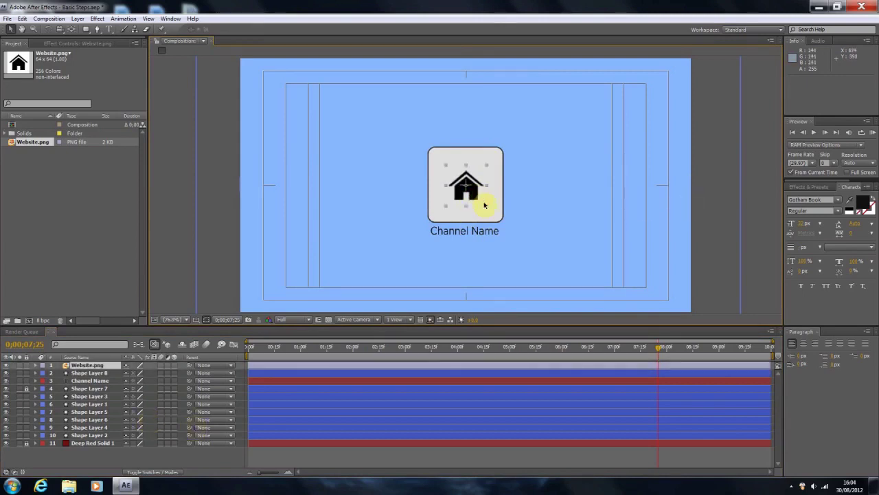
{"action": "left_click", "coordinate": [486, 208]}
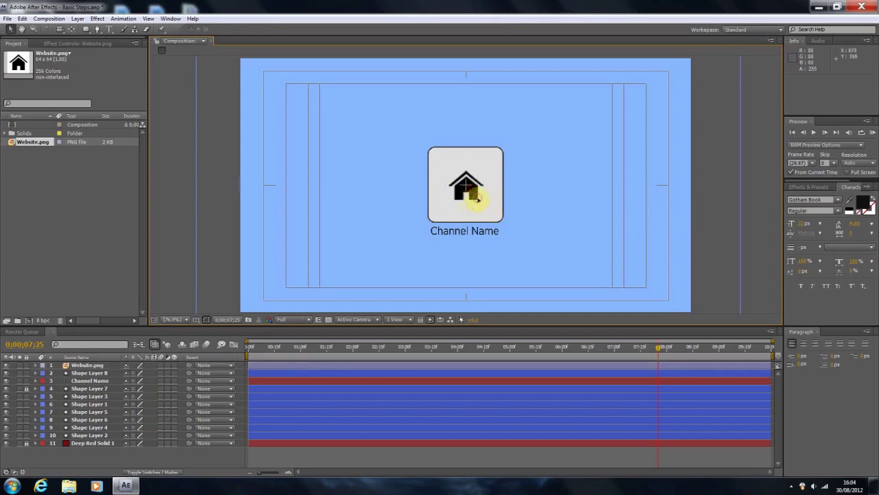
{"action": "left_click", "coordinate": [481, 202]}
{"action": "left_click_drag", "start_coordinate": [483, 205], "coordinate": [483, 206]}
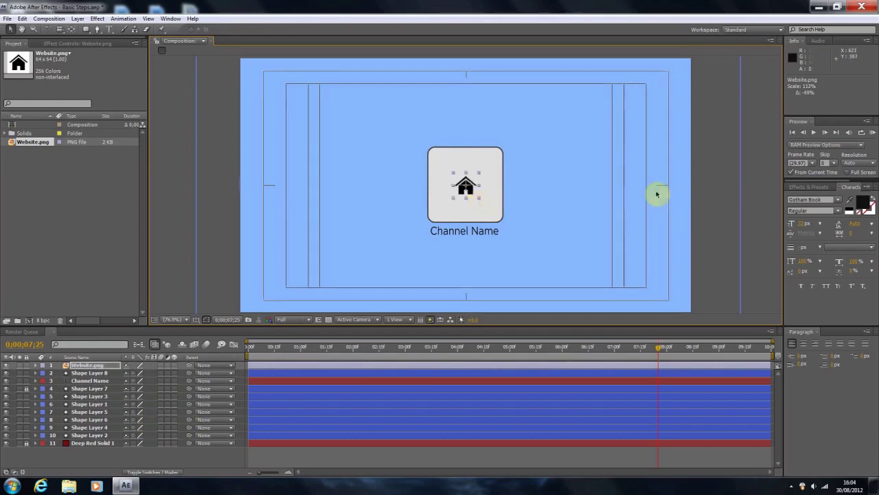
{"action": "left_click", "coordinate": [420, 187]}
{"action": "left_click", "coordinate": [481, 190]}
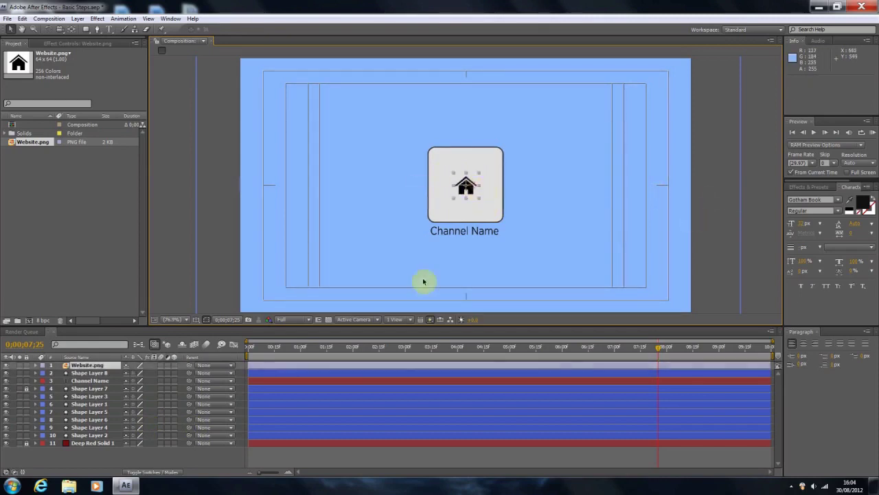
{"action": "key", "text": "t"}
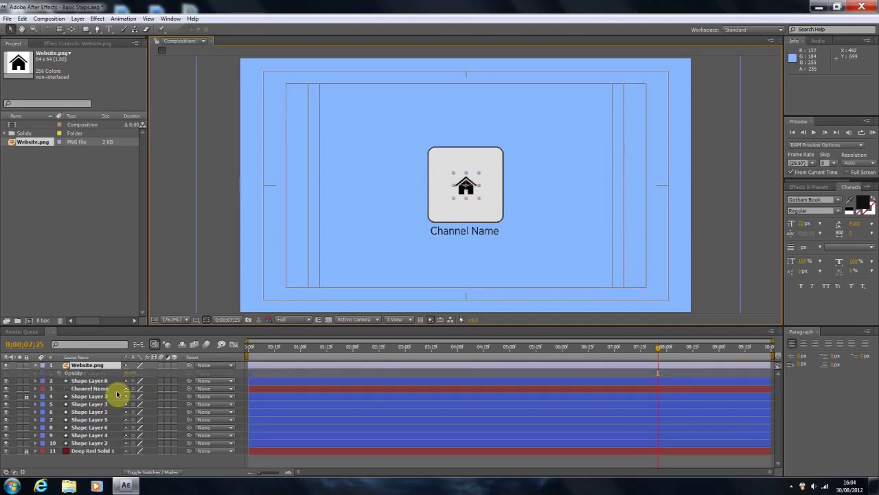
Keyframe the logo's Opacity at 100% at 7;25 and 0% at 7;04 so it fades in
{"action": "left_click", "coordinate": [59, 372]}
{"action": "left_click_drag", "start_coordinate": [660, 349], "coordinate": [622, 351]}
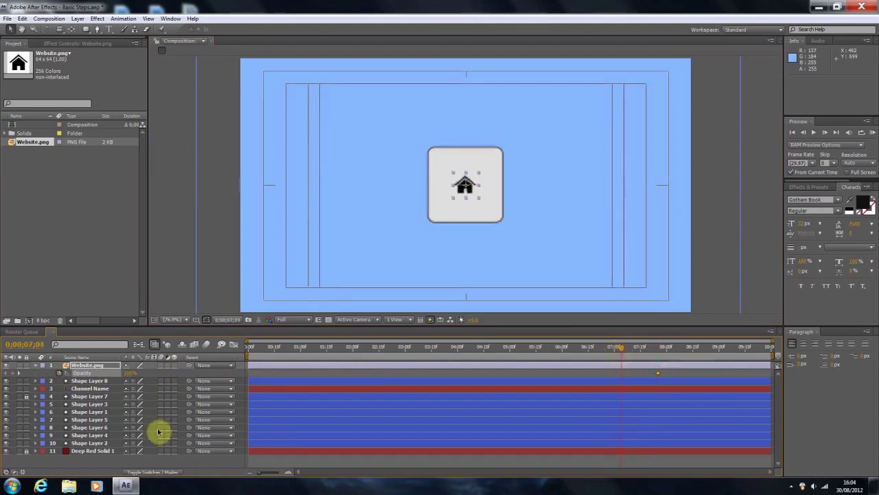
{"action": "left_click", "coordinate": [12, 372]}
{"action": "left_click_drag", "start_coordinate": [129, 372], "coordinate": [124, 422]}
{"action": "left_click_drag", "start_coordinate": [626, 355], "coordinate": [665, 355]}
{"action": "left_click", "coordinate": [722, 282]}
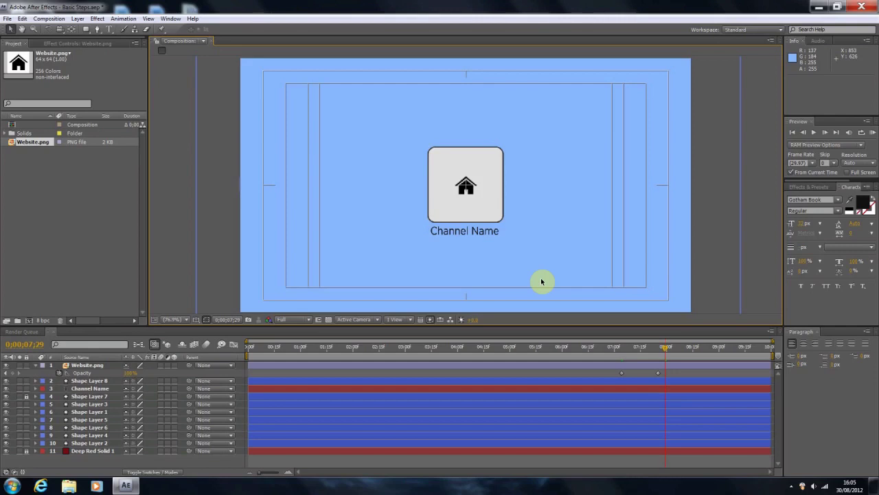
Save the project as Part two.aep in the 2D Intro Stuff folder
{"action": "left_click", "coordinate": [7, 19]}
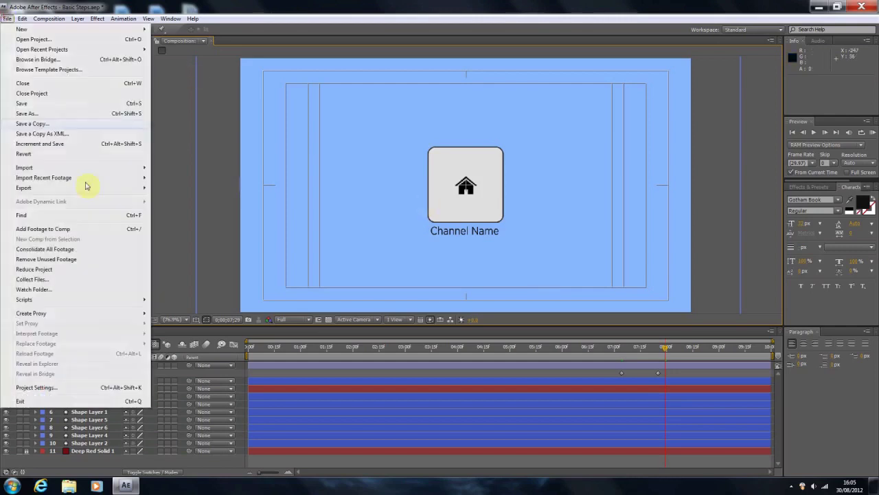
{"action": "left_click", "coordinate": [68, 114]}
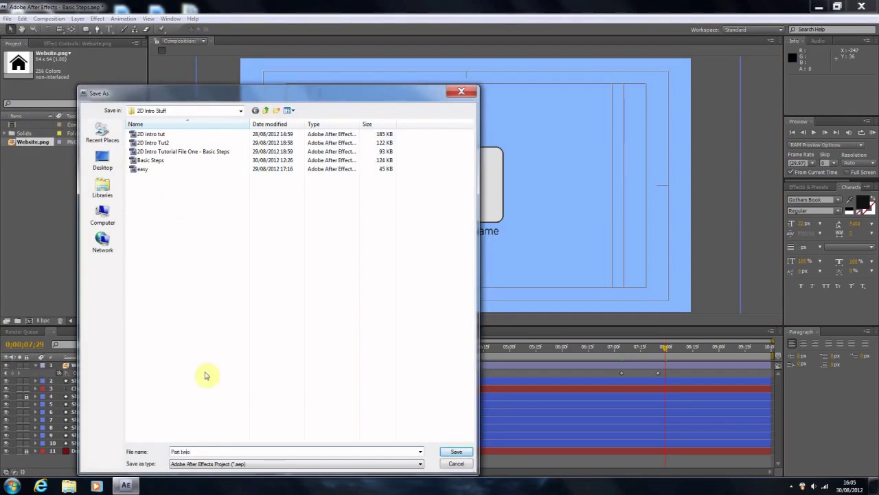
{"action": "key", "text": "Return"}
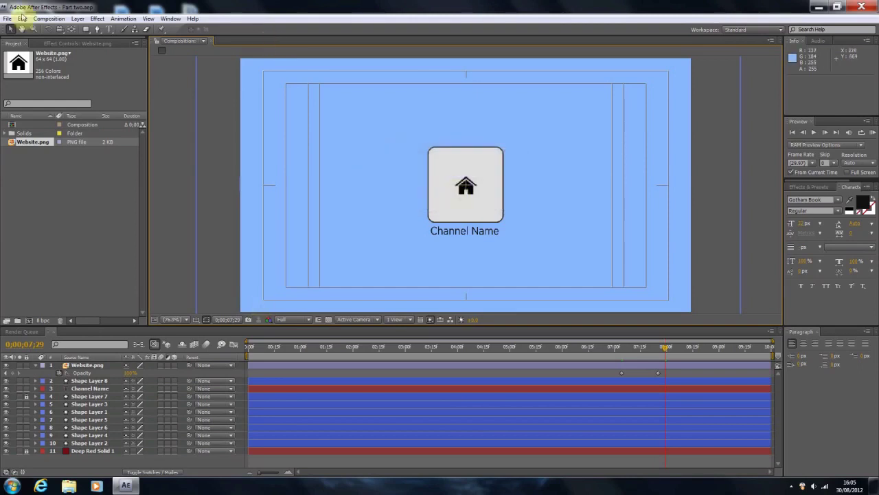
Add the composition to the render queue with QuickTime Movie format and audio output enabled
{"action": "left_click", "coordinate": [48, 19]}
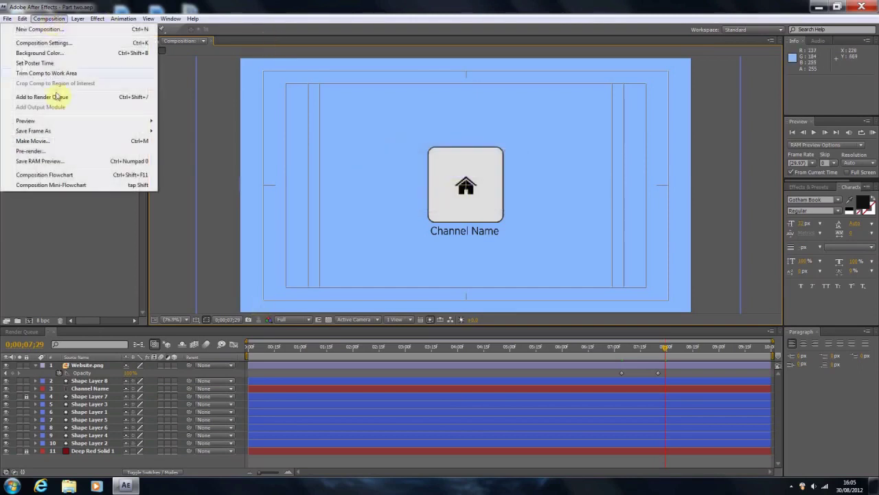
{"action": "left_click", "coordinate": [58, 97]}
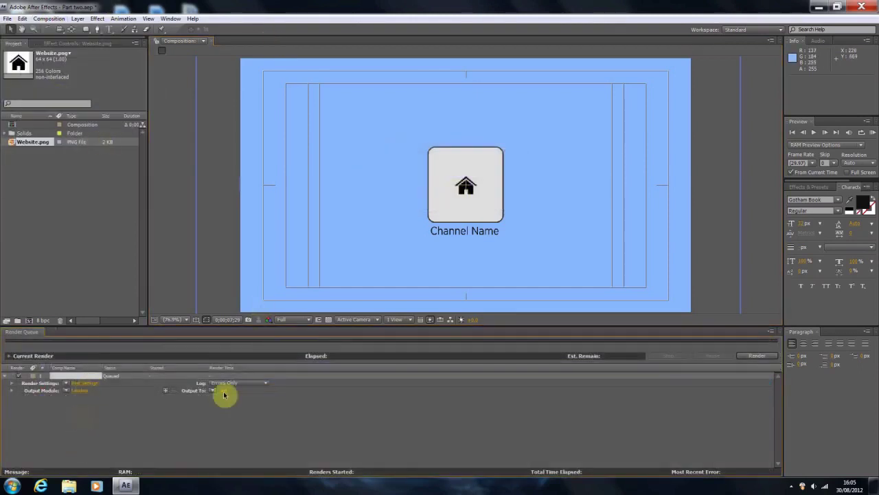
{"action": "left_click", "coordinate": [77, 390]}
{"action": "left_click", "coordinate": [395, 132]}
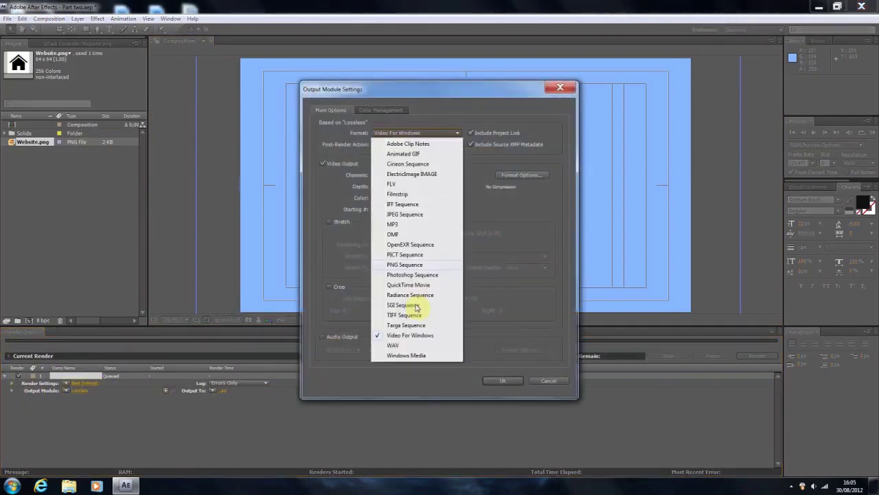
{"action": "left_click", "coordinate": [409, 286]}
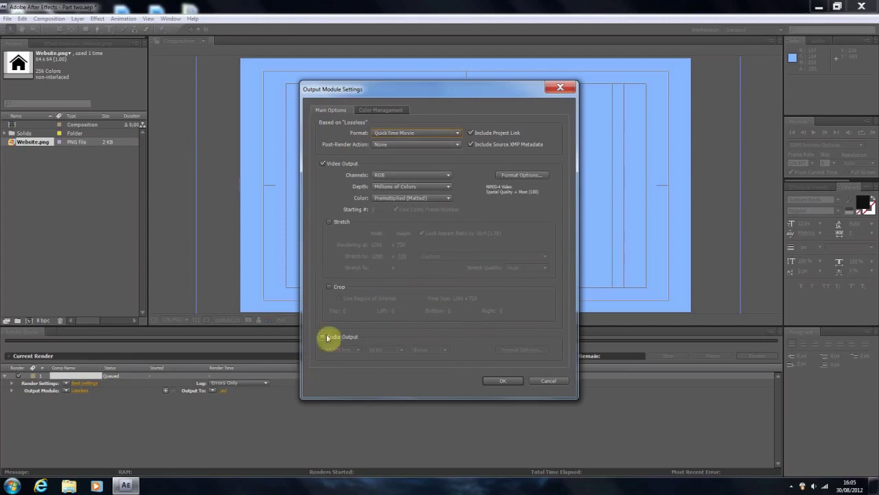
{"action": "left_click", "coordinate": [325, 337]}
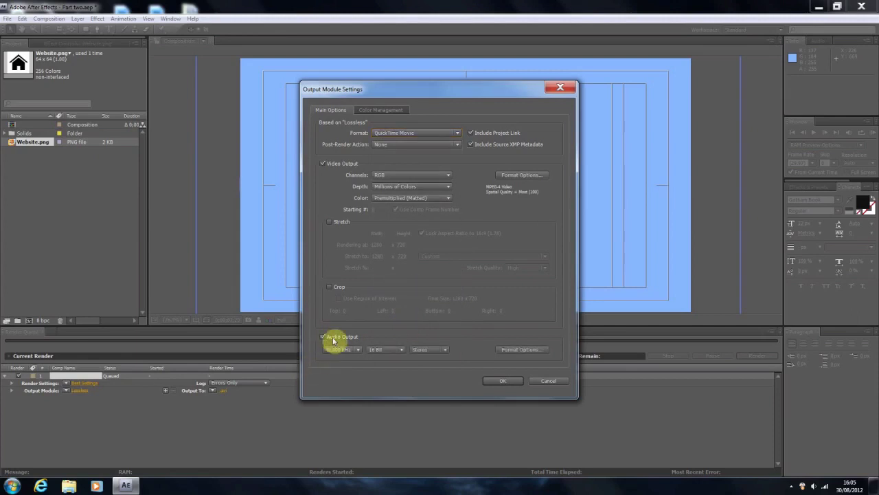
{"action": "left_click", "coordinate": [498, 383]}
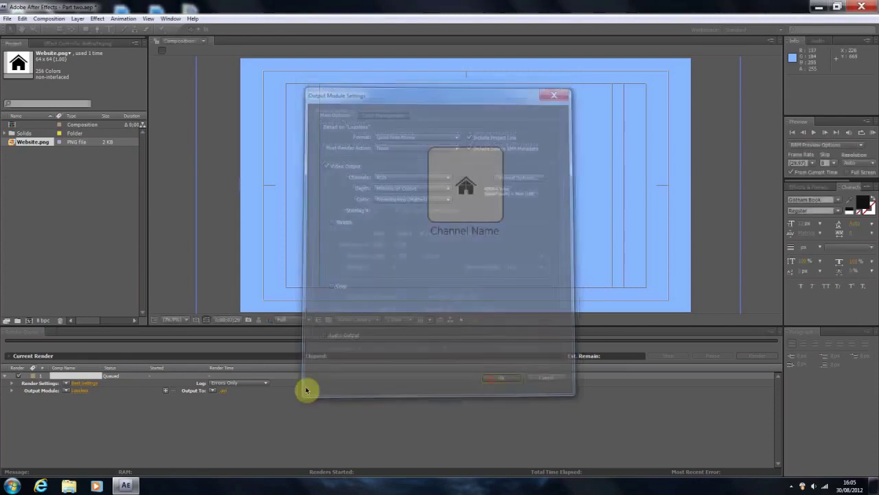
{"action": "left_click", "coordinate": [234, 391]}
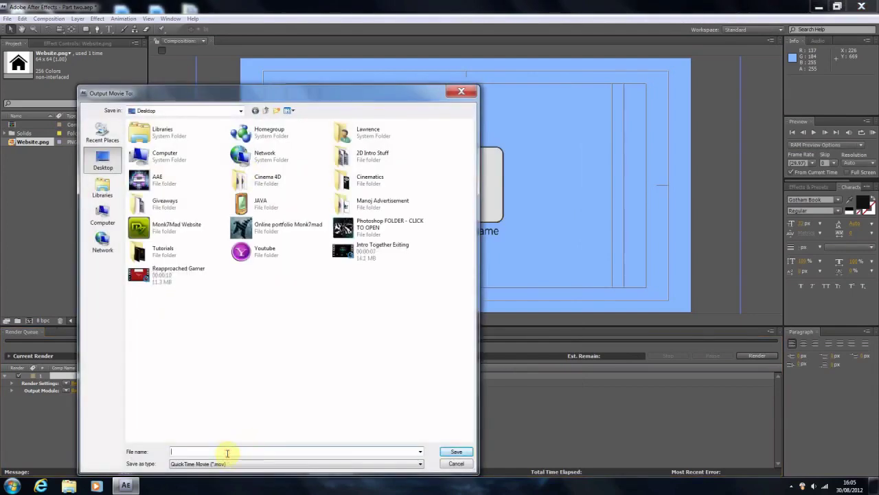
Set the output file to 2D Introduction.mov on the Desktop and start rendering
{"action": "type", "text": "2D In"}
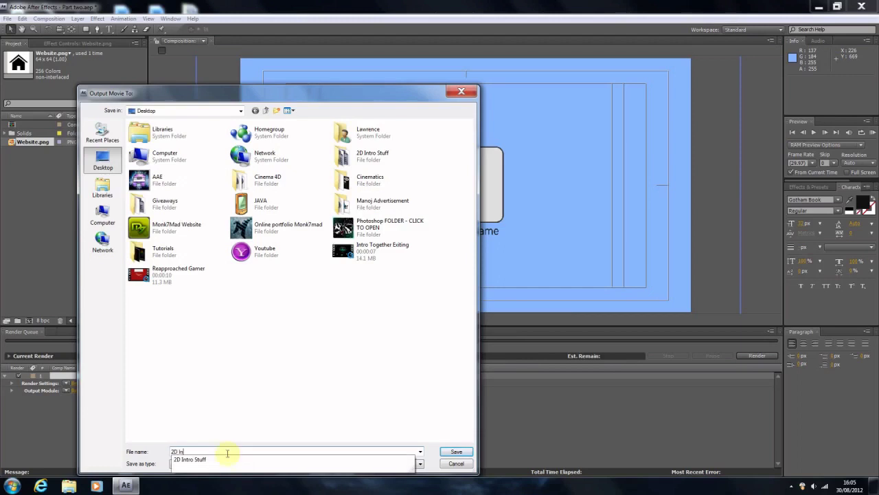
{"action": "type", "text": "troduction"}
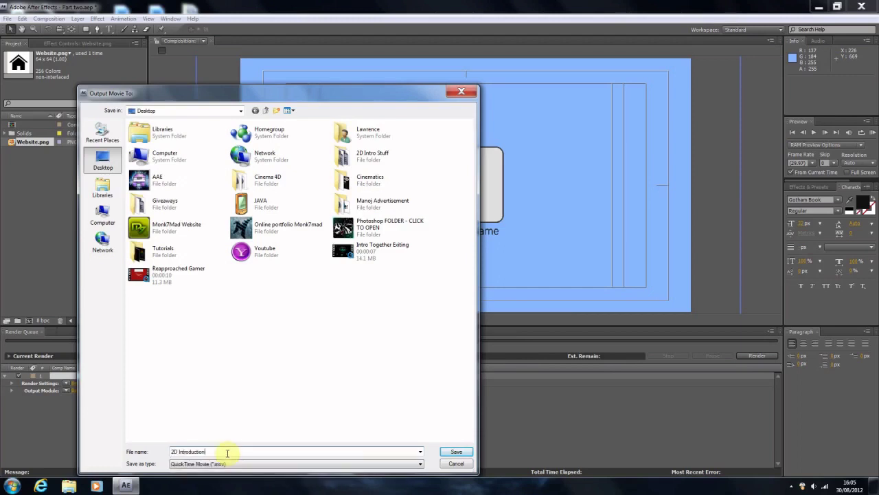
{"action": "key", "text": "Return"}
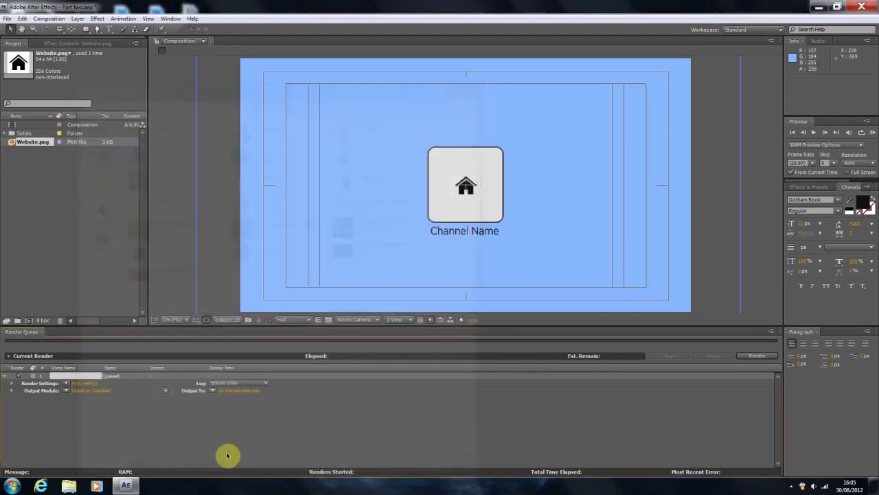
{"action": "left_click", "coordinate": [749, 355]}
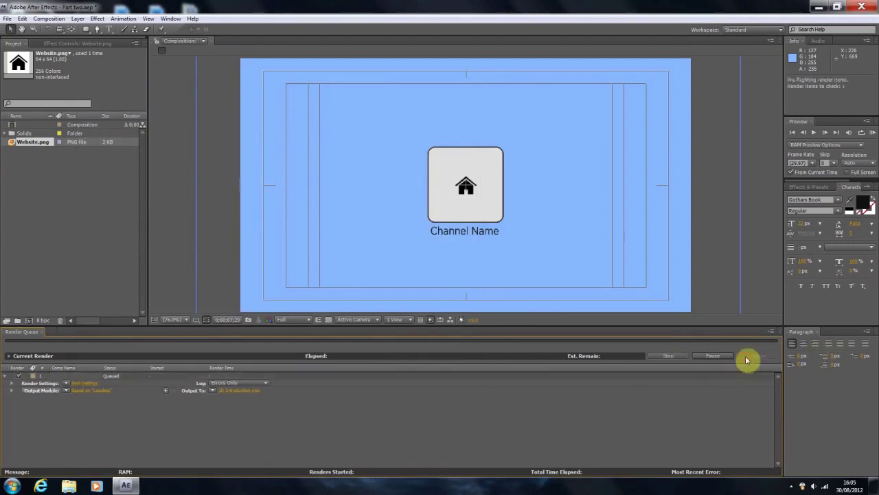